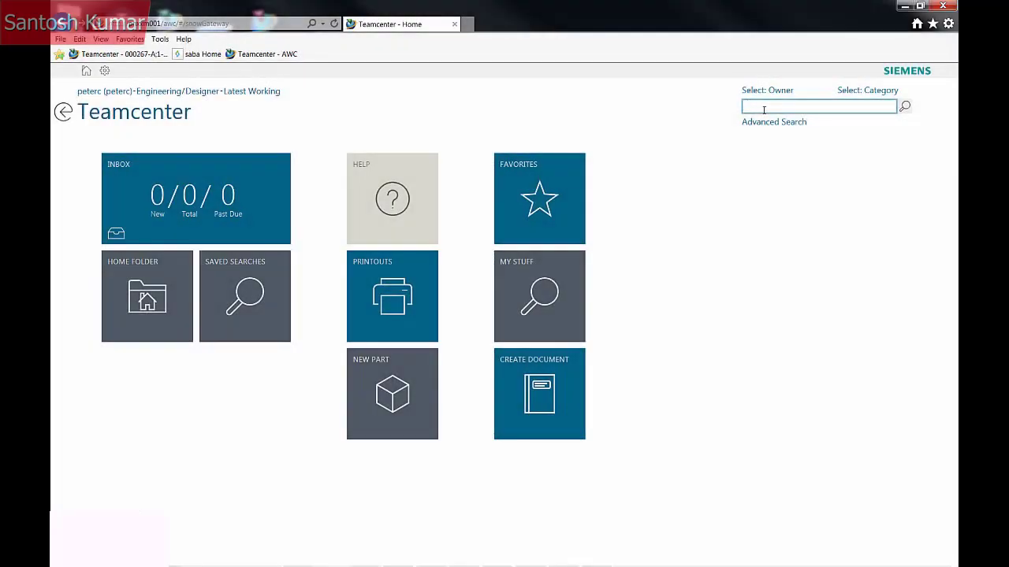
- Search Teamcenter for "engine" and open the Engine- 400R item revision 000267/A
type("engine")
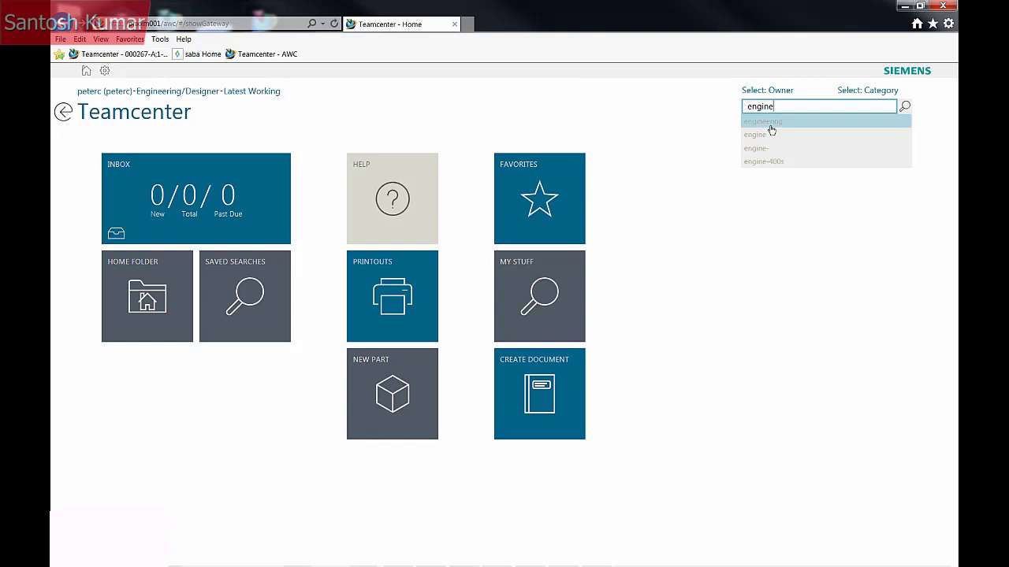
left_click(775, 135)
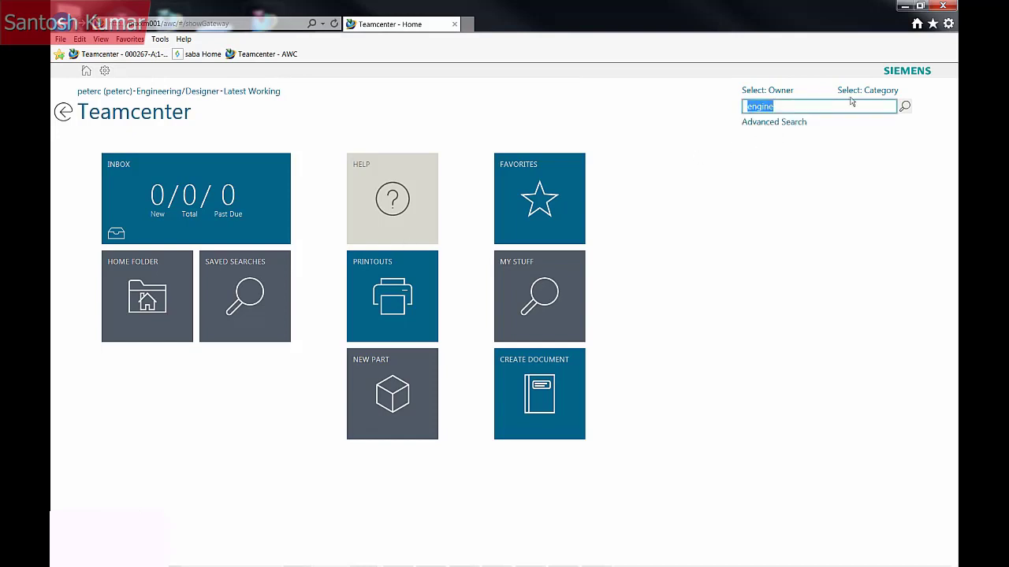
left_click(904, 106)
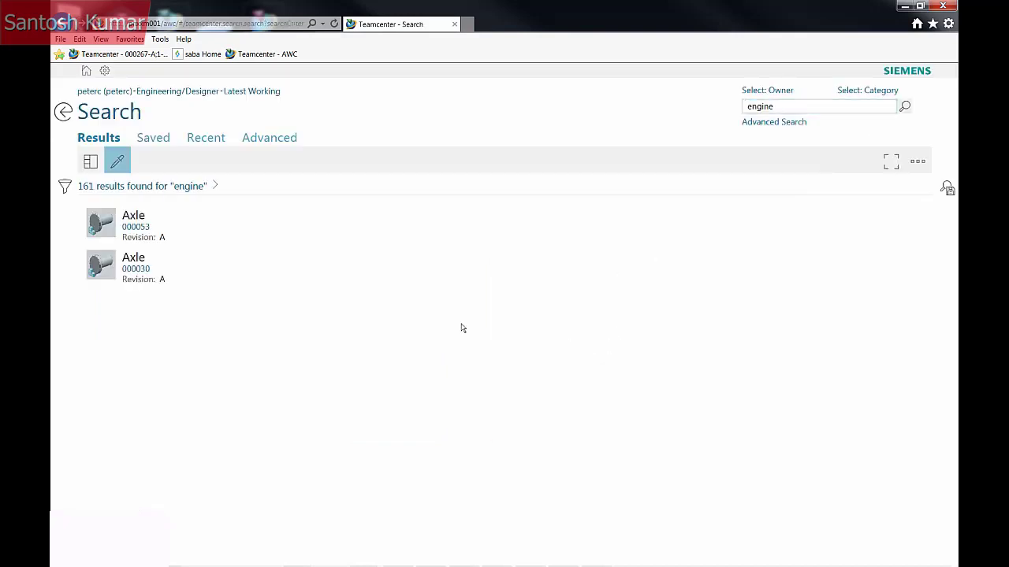
left_click(246, 220)
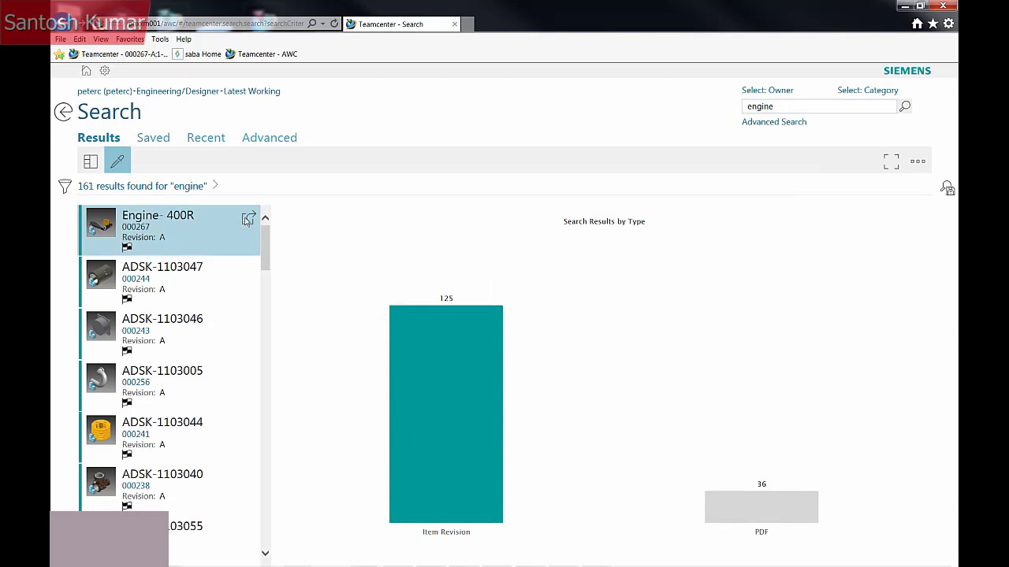
left_click(247, 219)
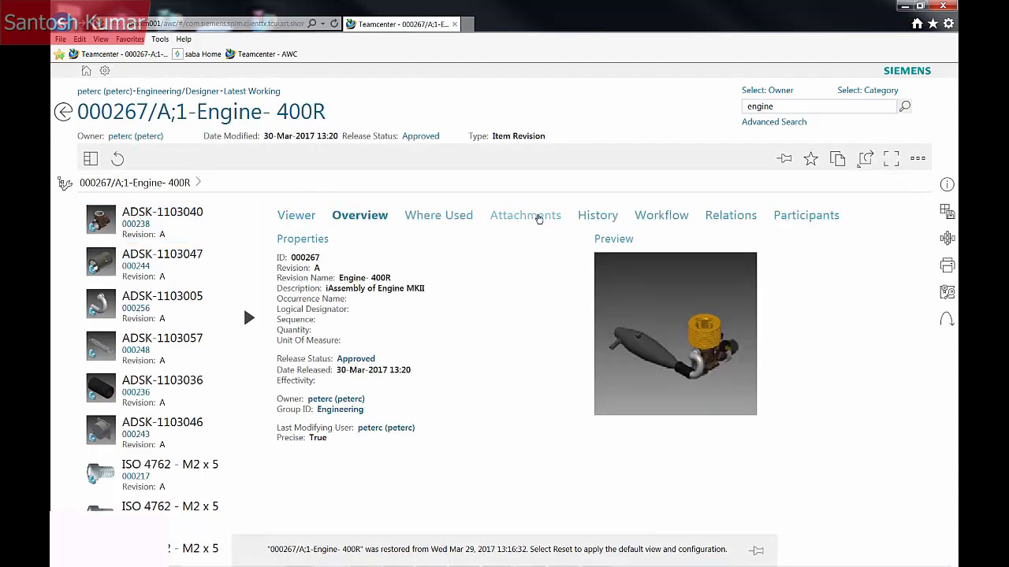
- Review the Engine- 400R revision's workflow tasks, 3D model, overview properties and revision history
left_click(642, 217)
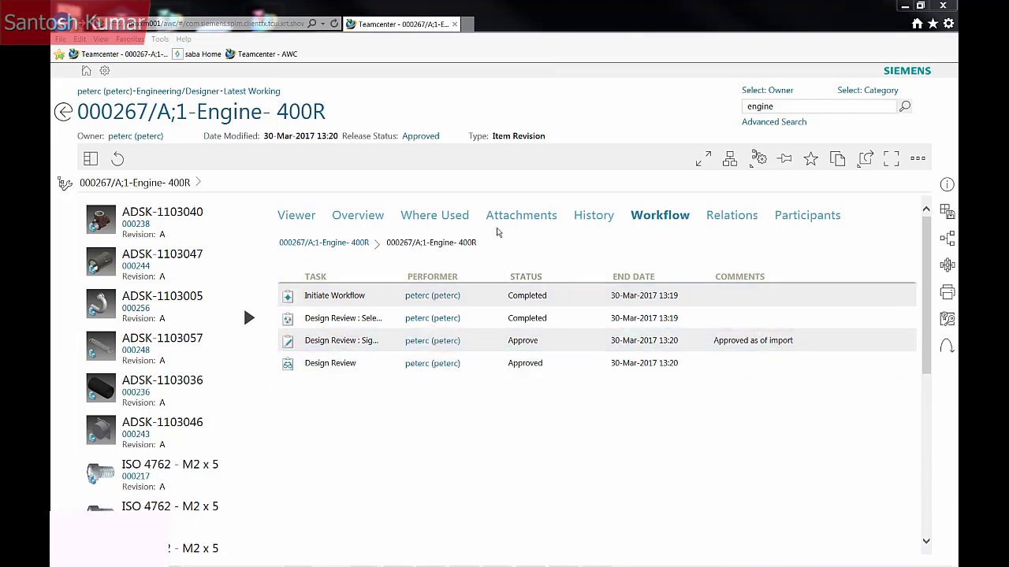
left_click(298, 215)
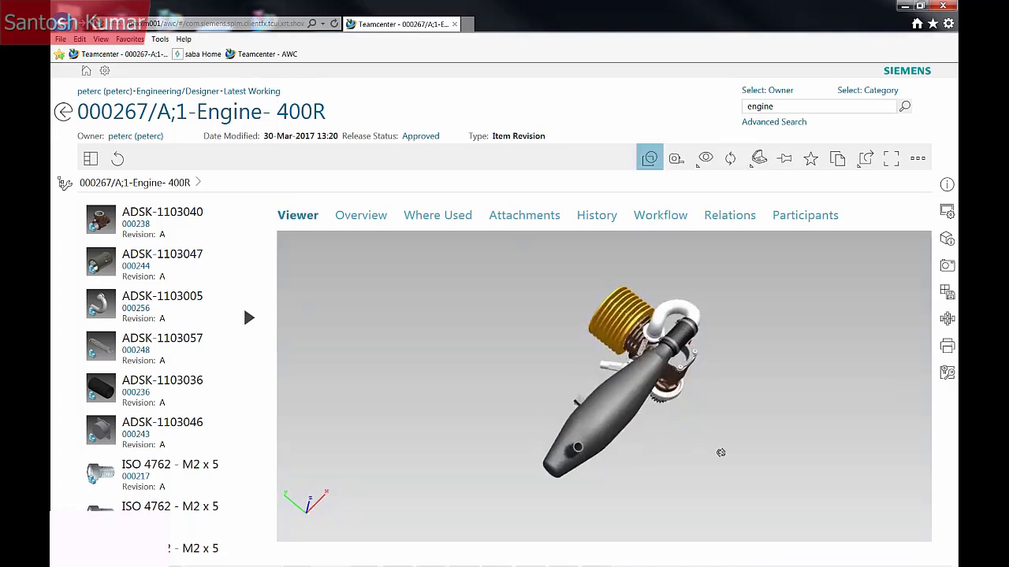
left_click_drag(720, 450, 760, 419)
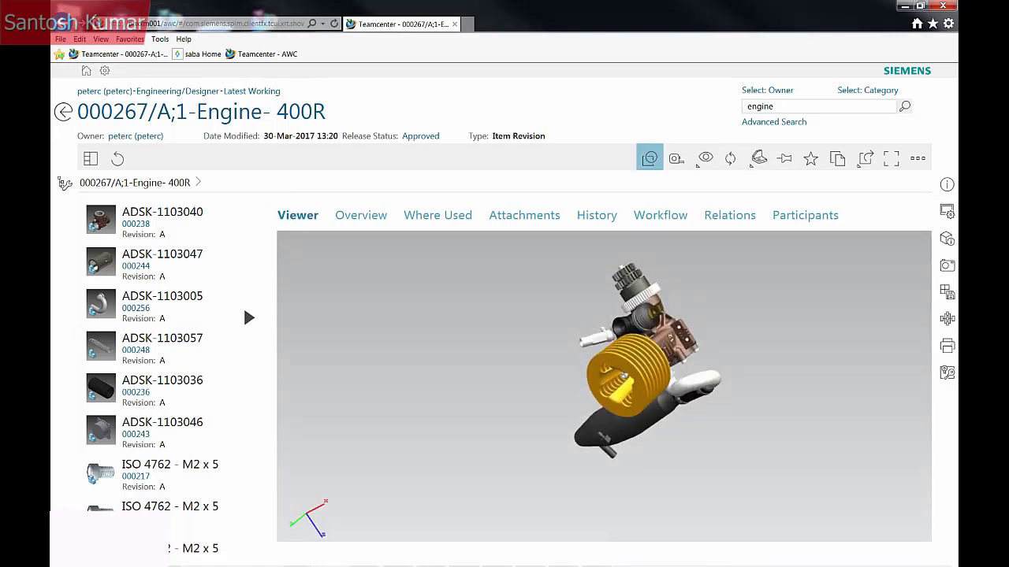
left_click(346, 216)
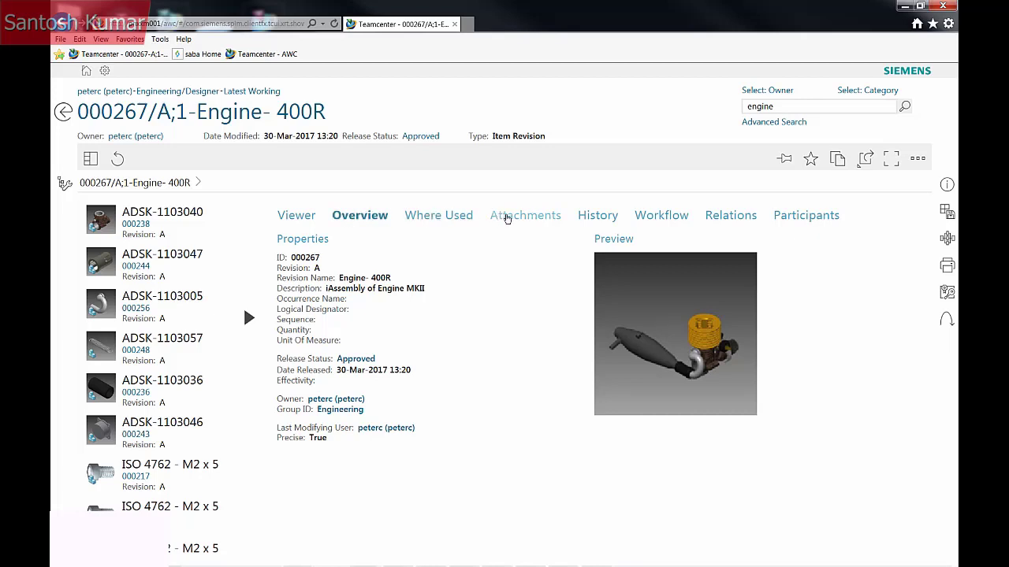
left_click(585, 217)
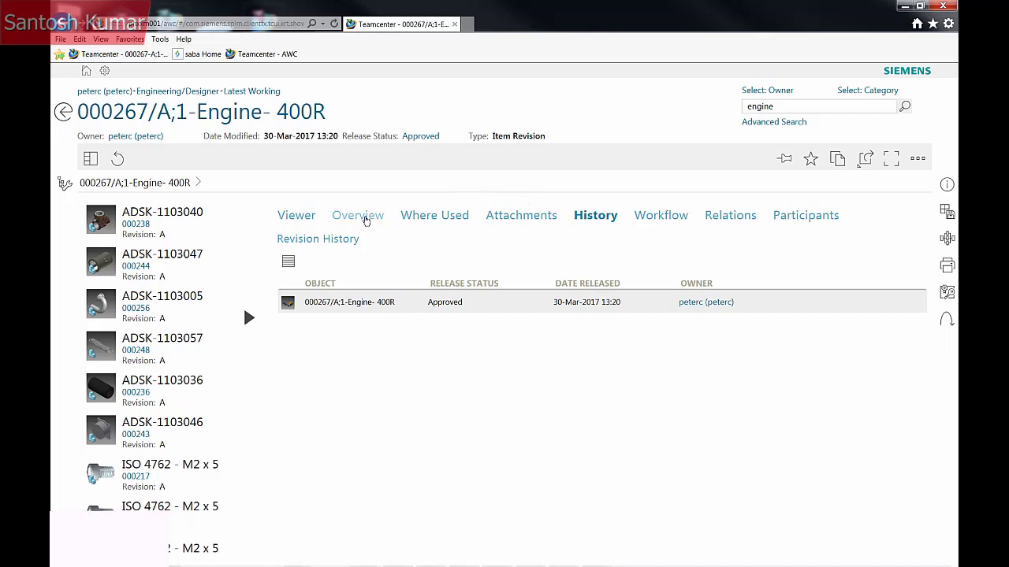
left_click(365, 218)
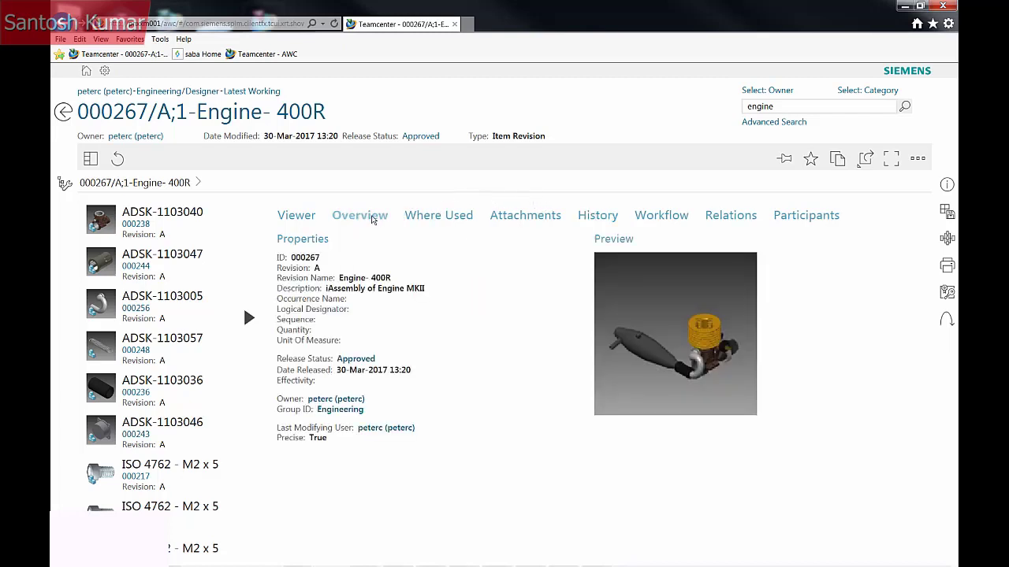
- Pin the Engine- 400R revision to the Teamcenter home page and reopen it from its tile
left_click(794, 162)
left_click(86, 70)
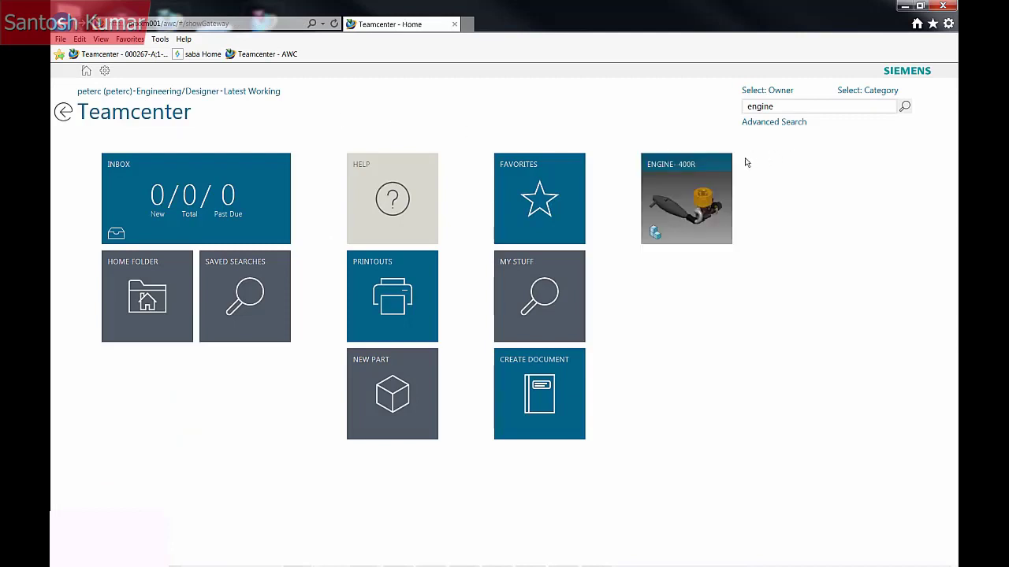
left_click(712, 178)
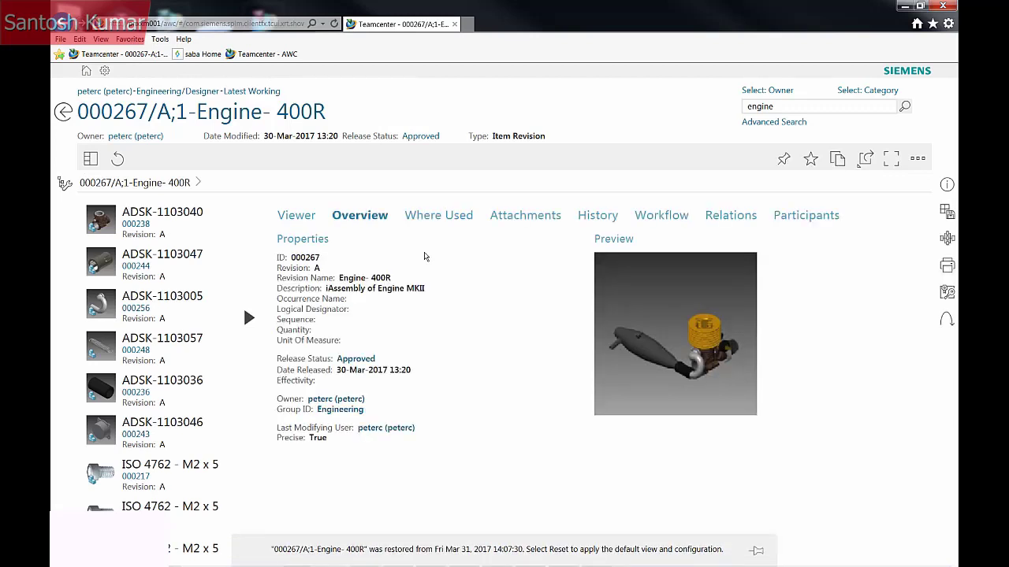
- Open the Engine- 400R assembly in Autodesk Inventor with the Master level of detail
left_click(865, 159)
left_click(872, 325)
left_click(651, 554)
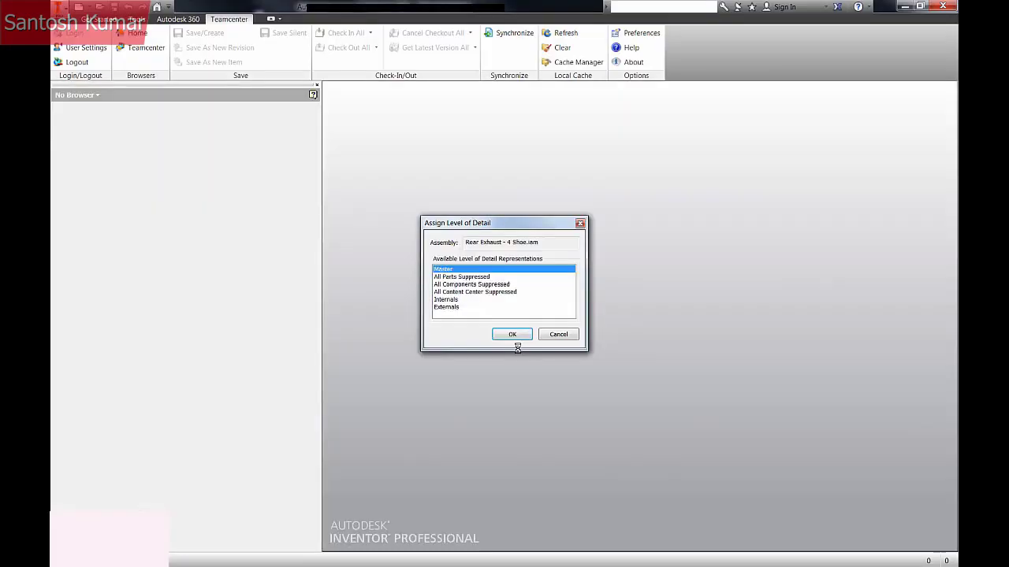
left_click(510, 338)
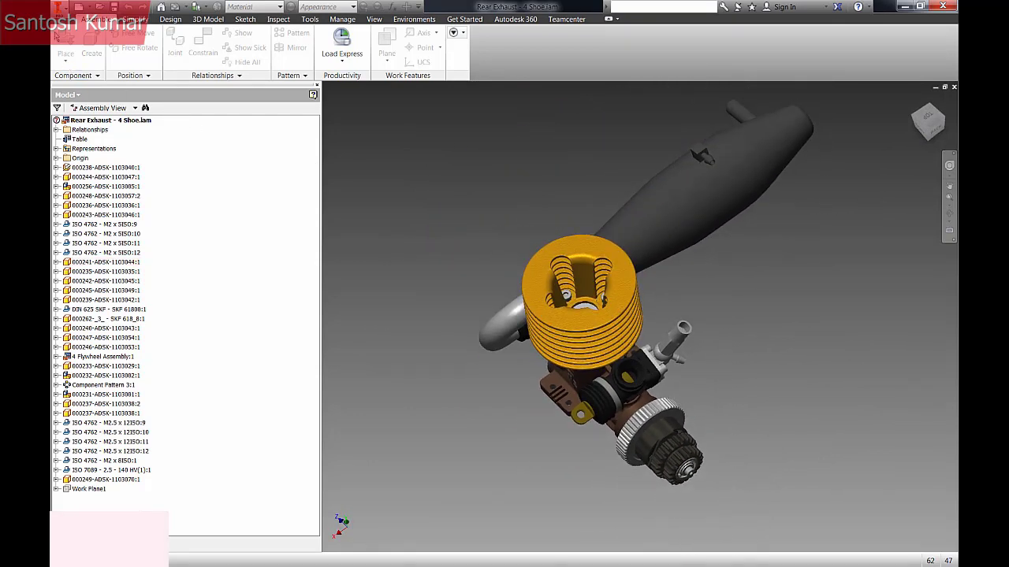
- Close the Rear Exhaust - 4 Shoe assembly in Inventor and return to the Teamcenter page
left_click(60, 10)
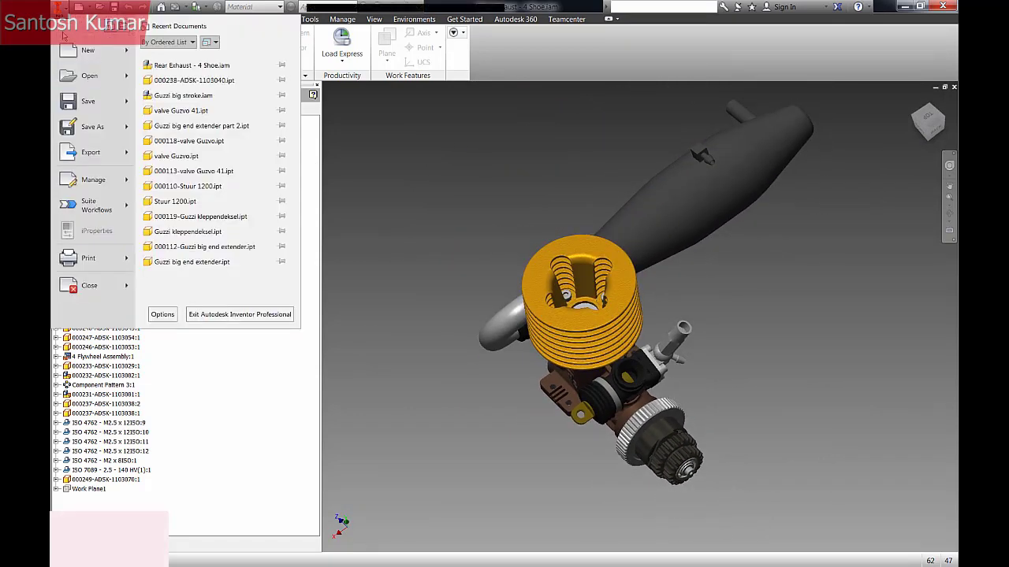
left_click(118, 285)
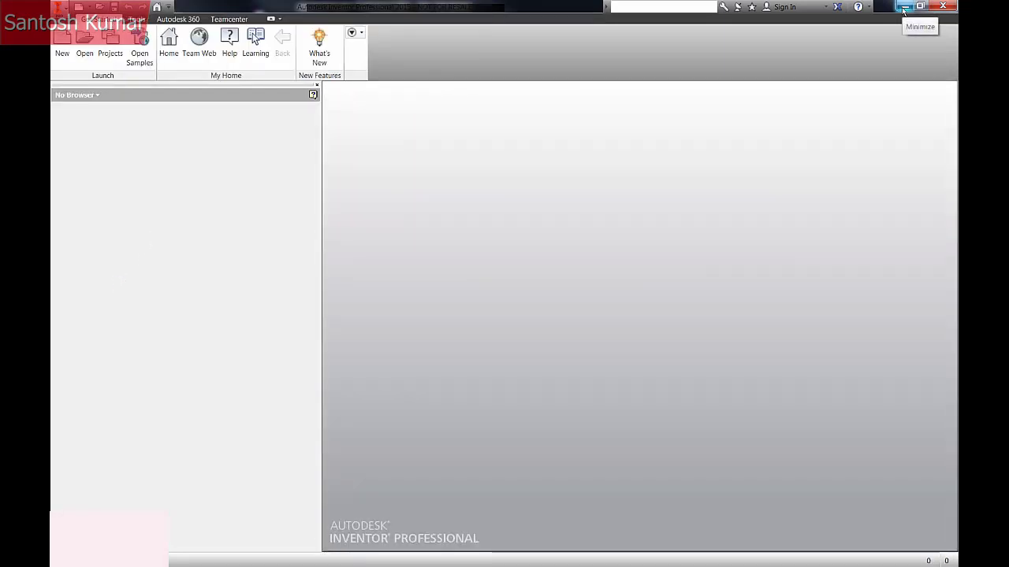
left_click(903, 8)
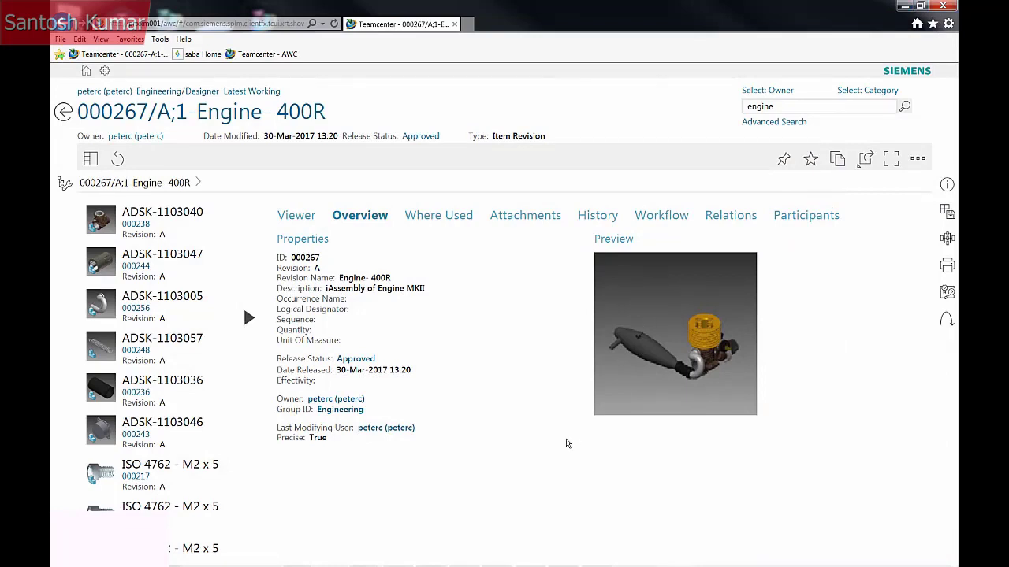
- Switch to NX 11 and load the Engine- 400R assembly into it from Active Workspace
key("alt+Tab")
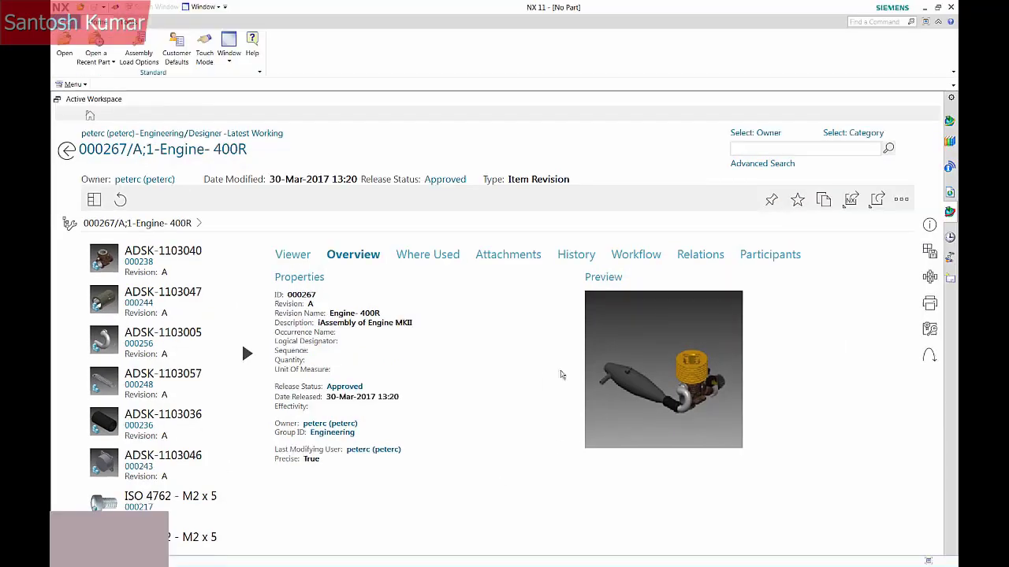
left_click(851, 200)
left_click(800, 221)
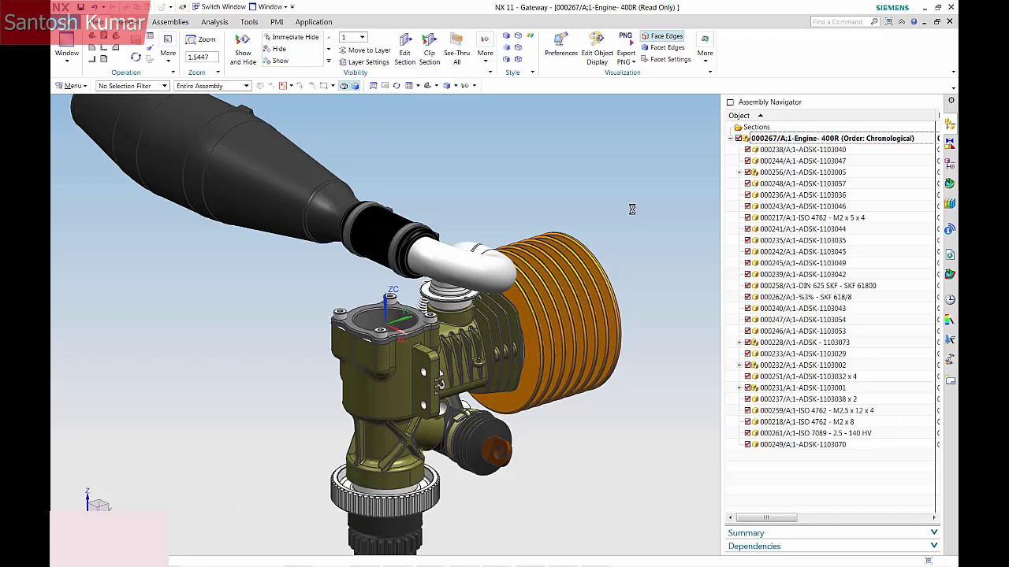
- Enter the Modeling application with the Engine- 400R assembly
key("Home")
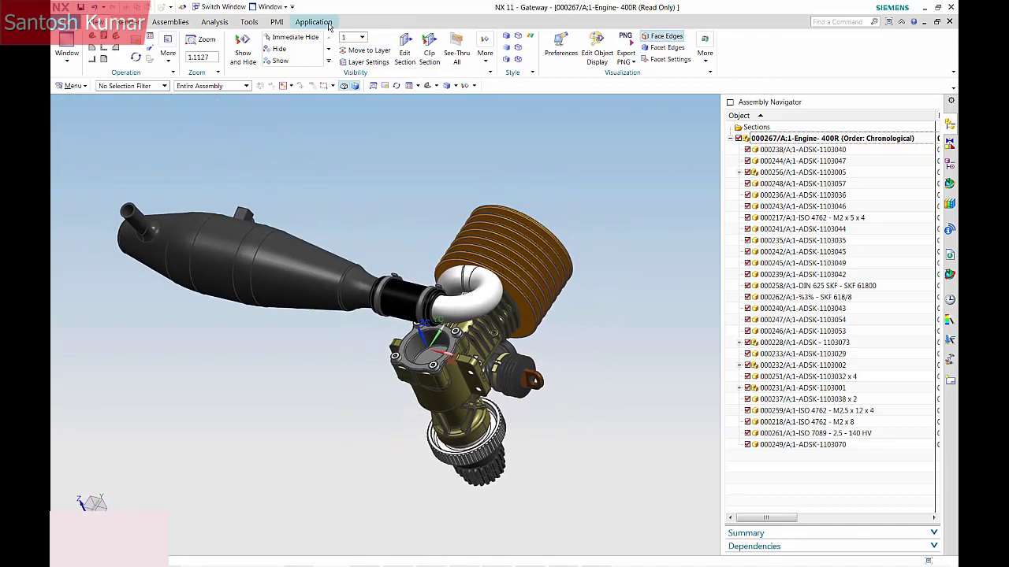
left_click(314, 22)
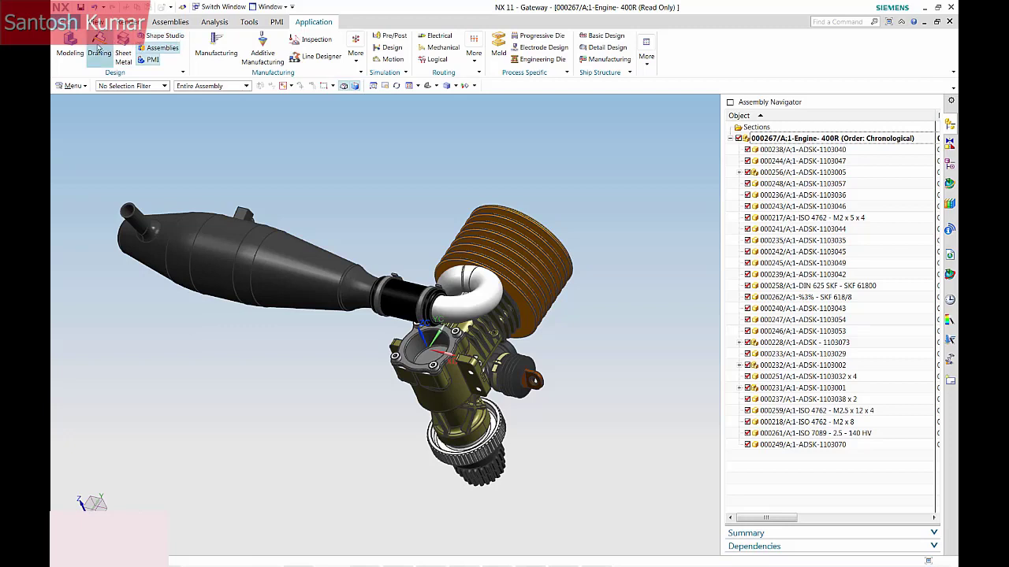
left_click(62, 53)
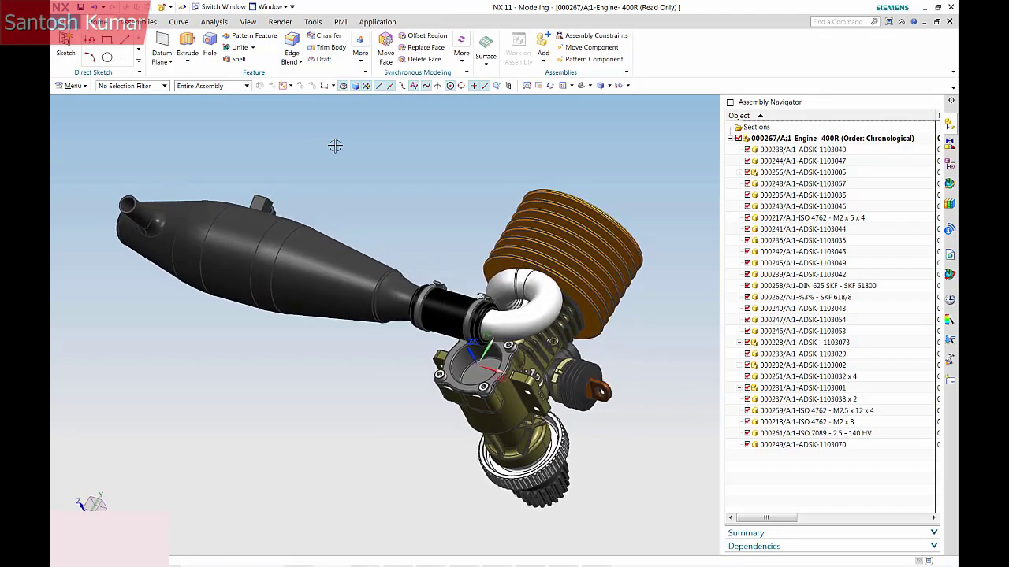
- Use Immediate Hide to hide the muffler, the black connecting hose with its clamps, and the white exhaust pipe
left_click(249, 22)
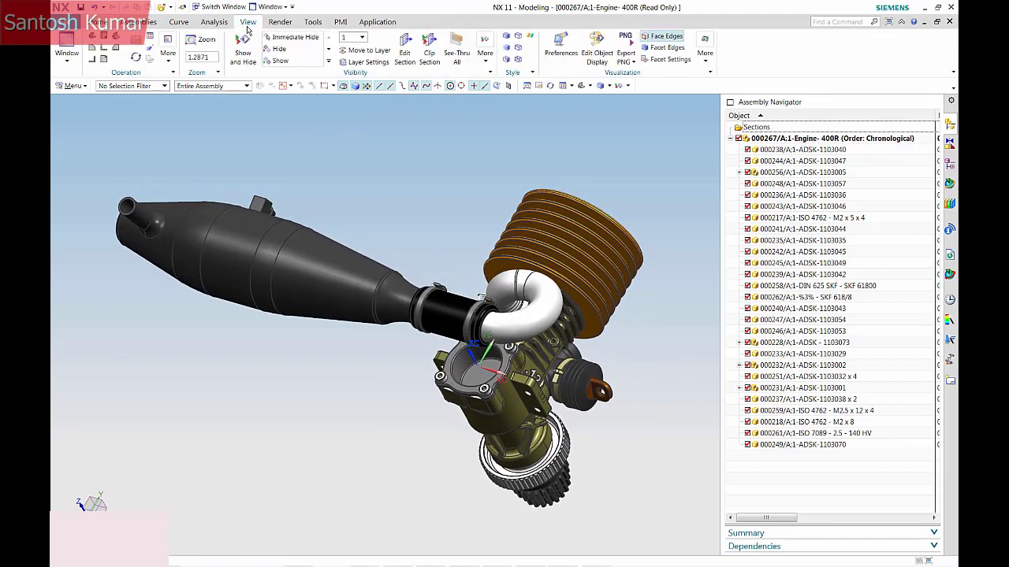
left_click(296, 37)
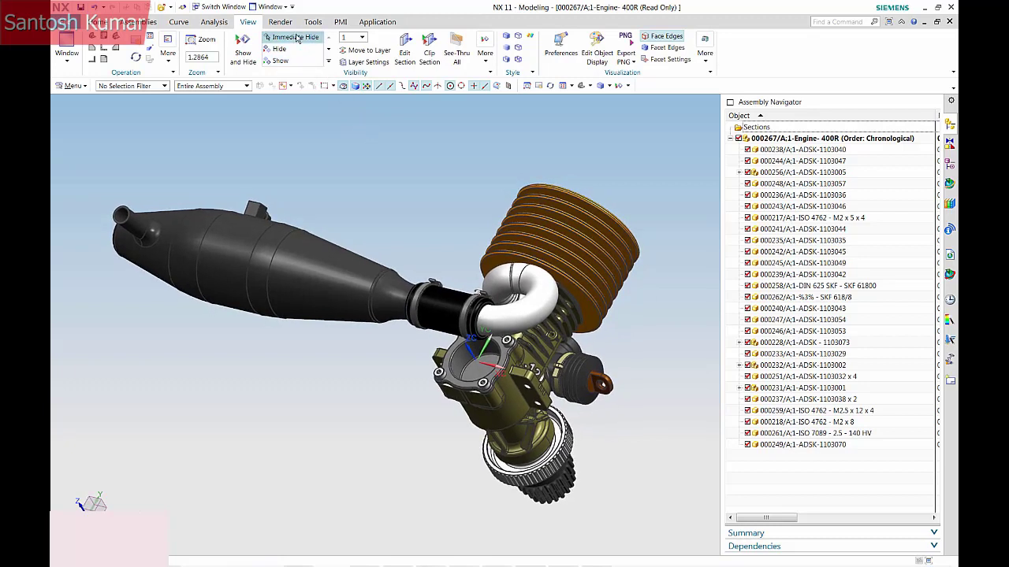
left_click(289, 242)
scroll(385, 310, "up", 5)
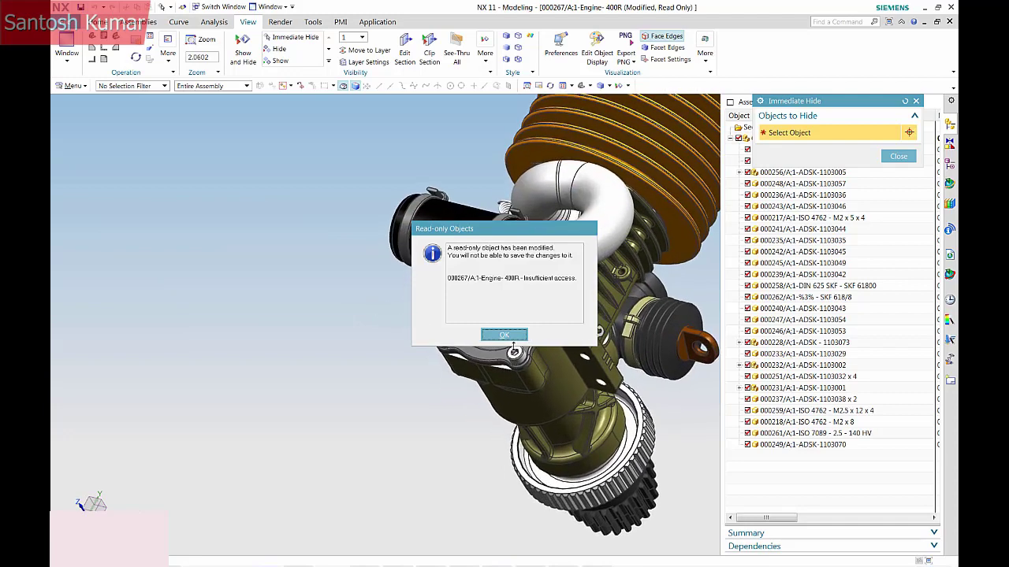
left_click(504, 335)
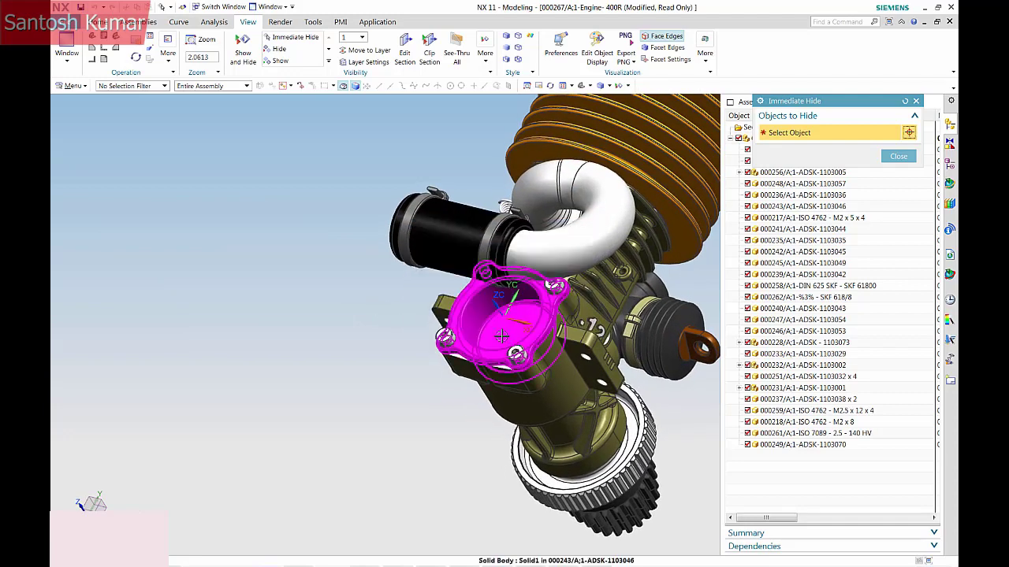
left_click(511, 351)
scroll(387, 267, "up", 2)
left_click(391, 265)
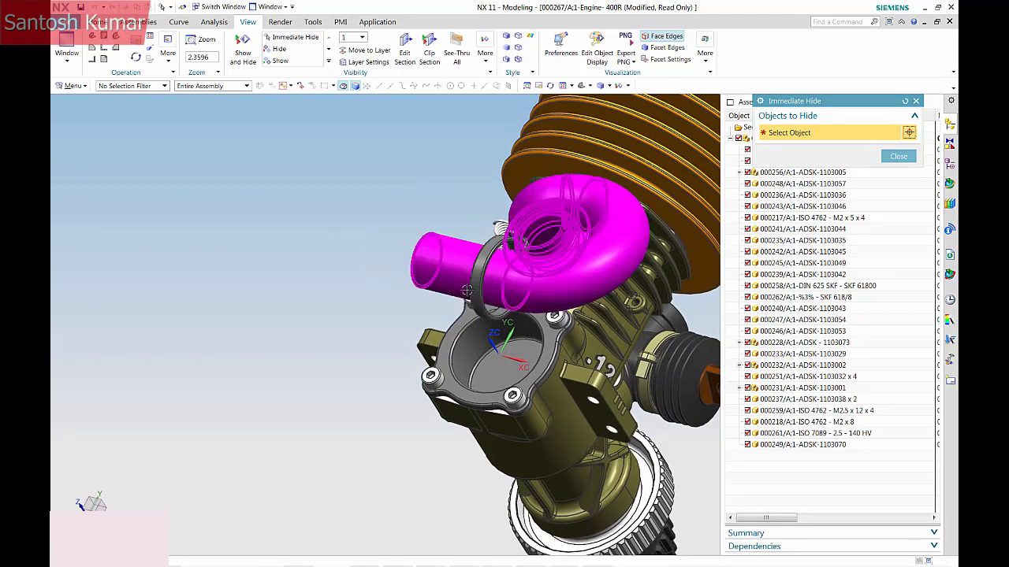
left_click(520, 252)
key("Home")
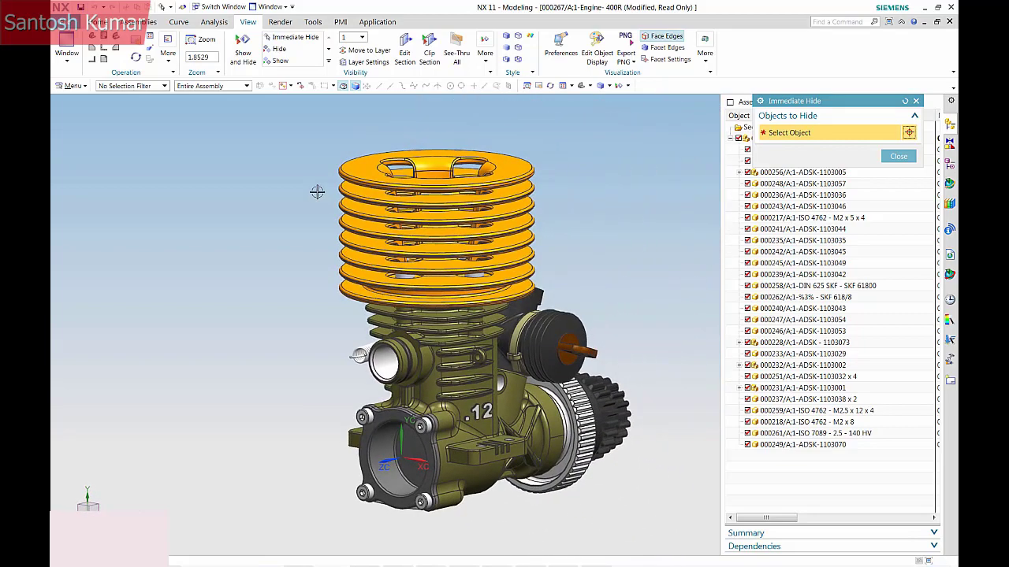
- Create a new parent assembly named Chassis Assembly for the engine, using the Blank template in millimeters
left_click(146, 21)
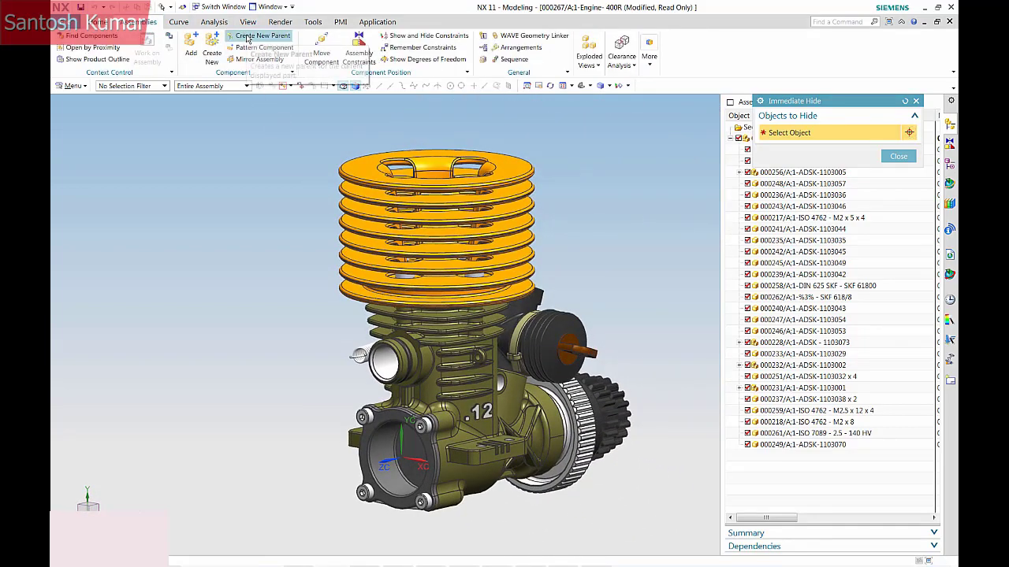
left_click(260, 36)
left_click(376, 292)
type("Chassis Assembly")
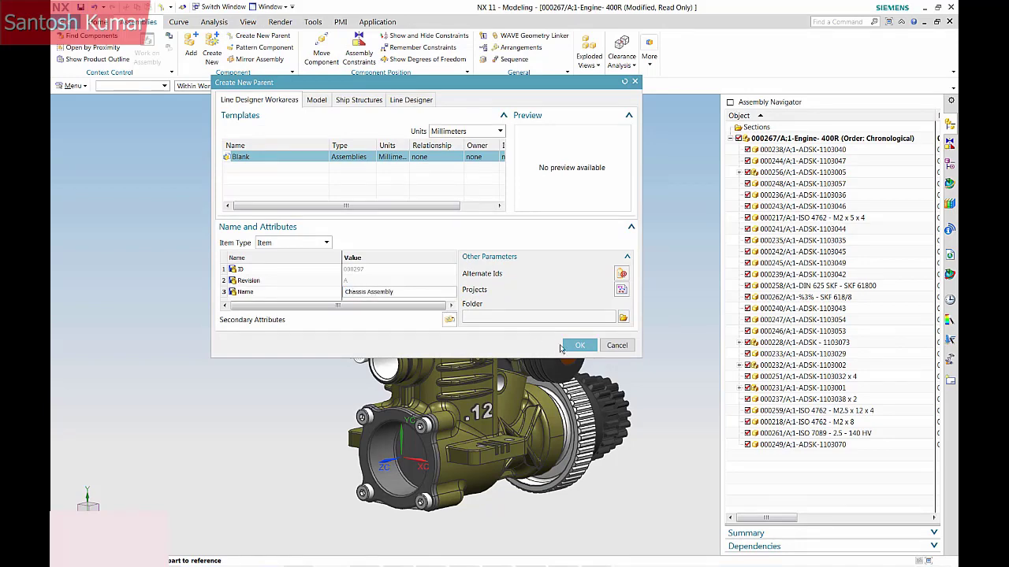
left_click(565, 347)
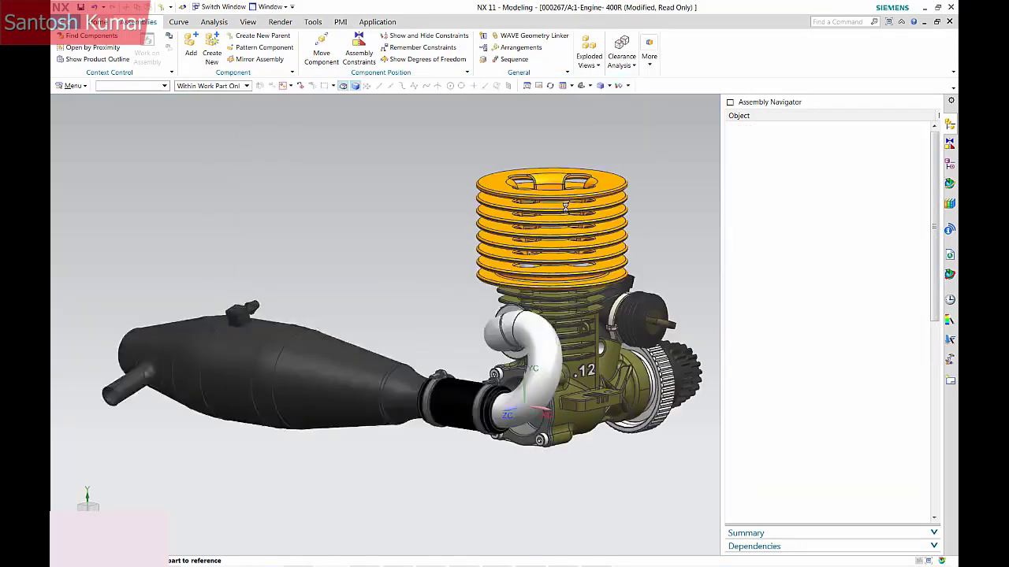
- Start moving the Engine- 400R component and relocate only its move handles to the arc centre of the round crankcase opening
right_click(779, 149)
left_click(797, 278)
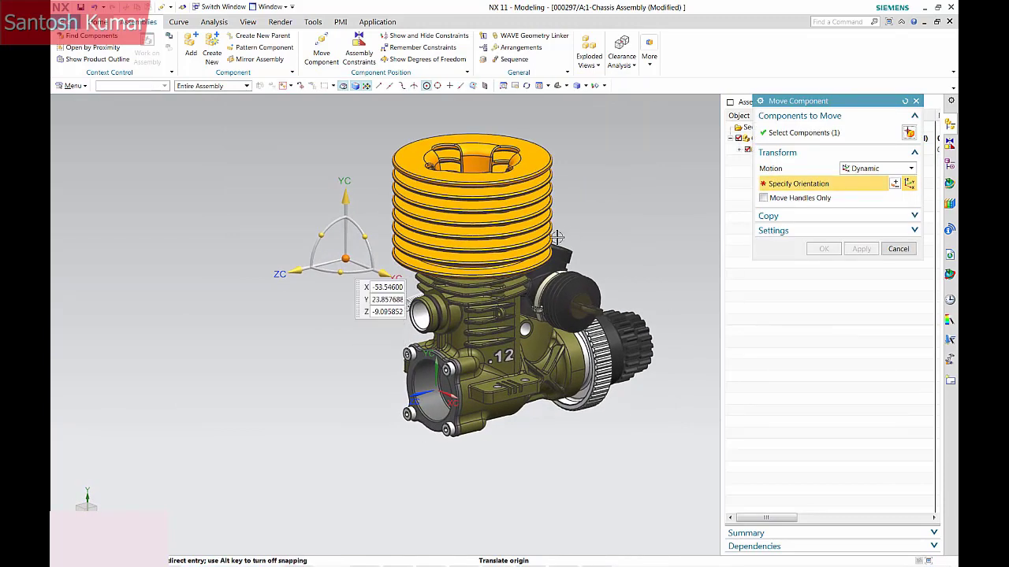
left_click(763, 198)
scroll(410, 414, "up", 5)
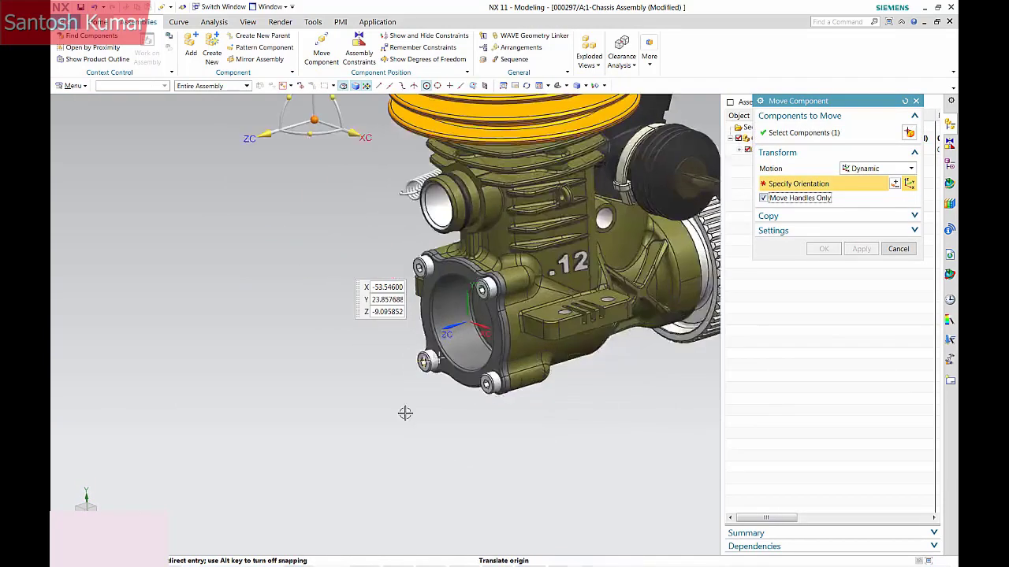
left_click(463, 345)
scroll(464, 345, "down", 3)
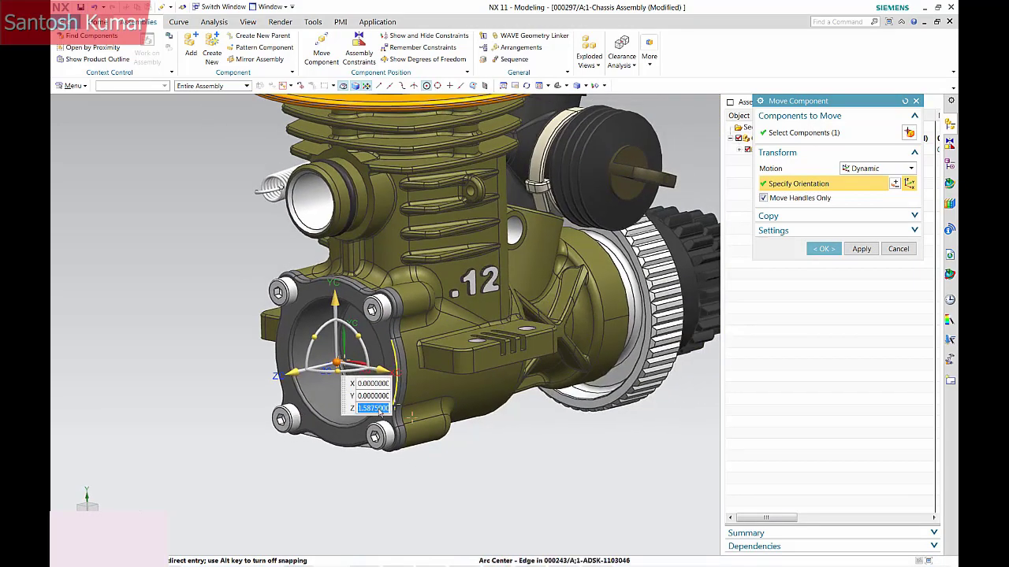
- Move the engine so the handle origin sits at X 0, Y 0, Z 0 and rotate it until its cylinder points along Z
scroll(379, 410, "down", 5)
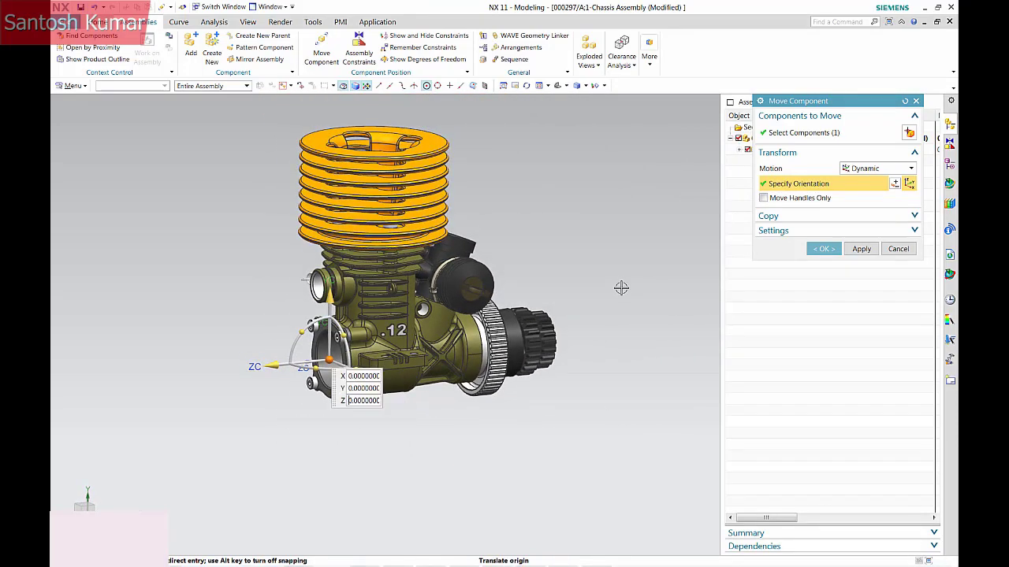
middle_click_drag(643, 486, 306, 278)
left_click_drag(341, 282, 314, 325)
left_click(823, 249)
key("Home")
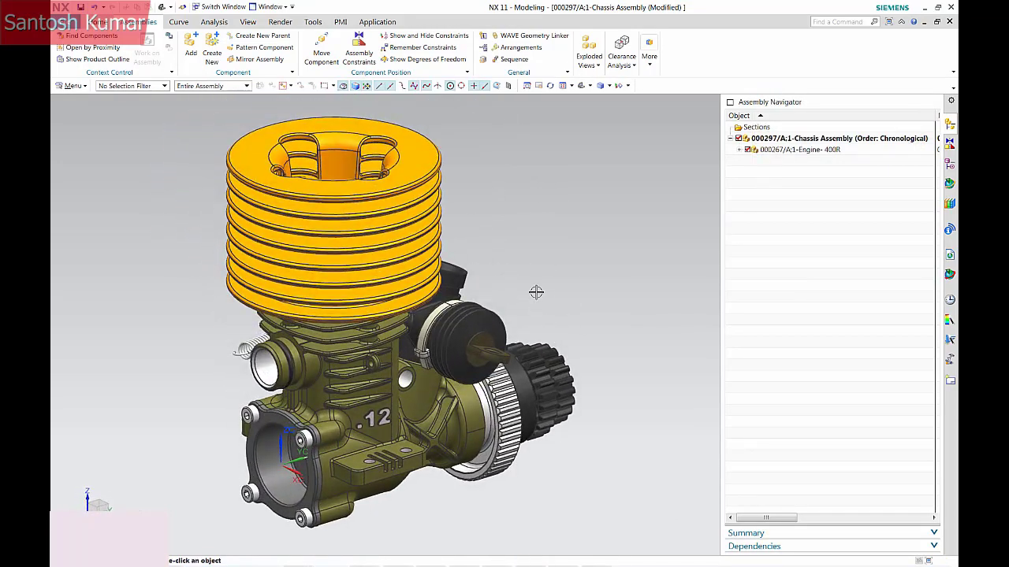
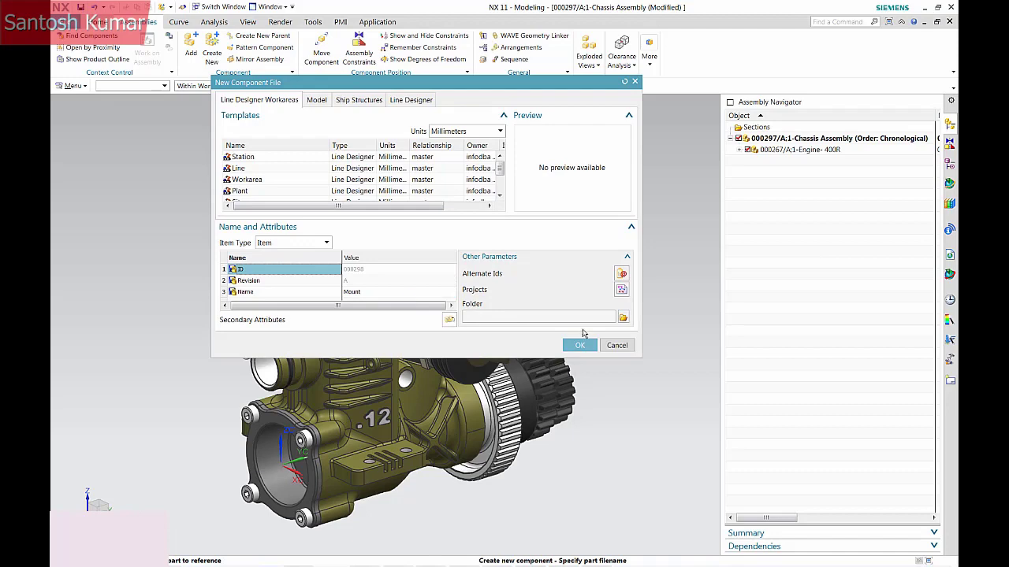
- Create a new component named Mount in the Chassis Assembly and make it the work part
left_click(580, 345)
left_click(864, 184)
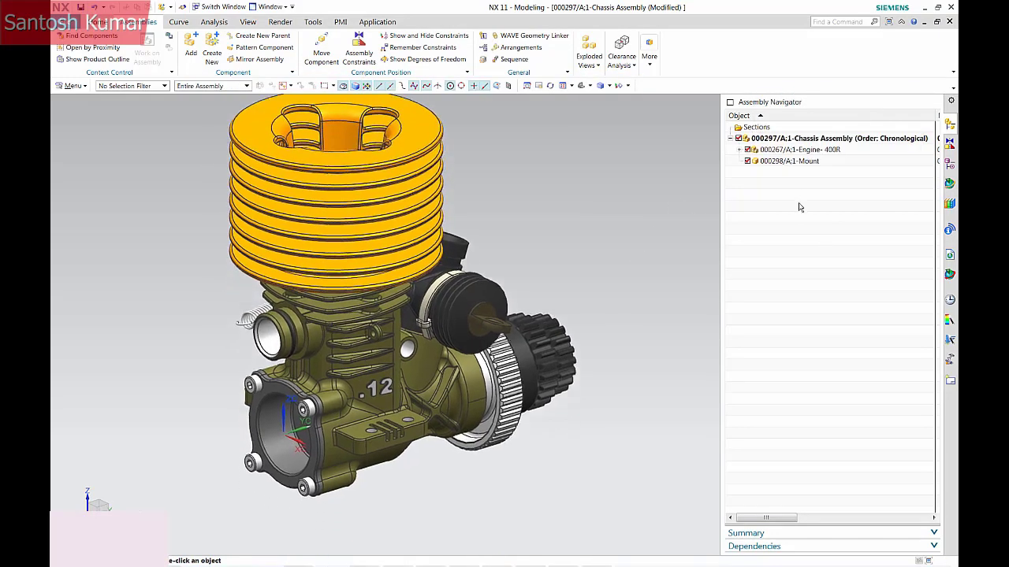
double_click(790, 161)
- Create a sketch in the Mount part on the flat flange face around the engine's round crankcase opening
left_click(94, 22)
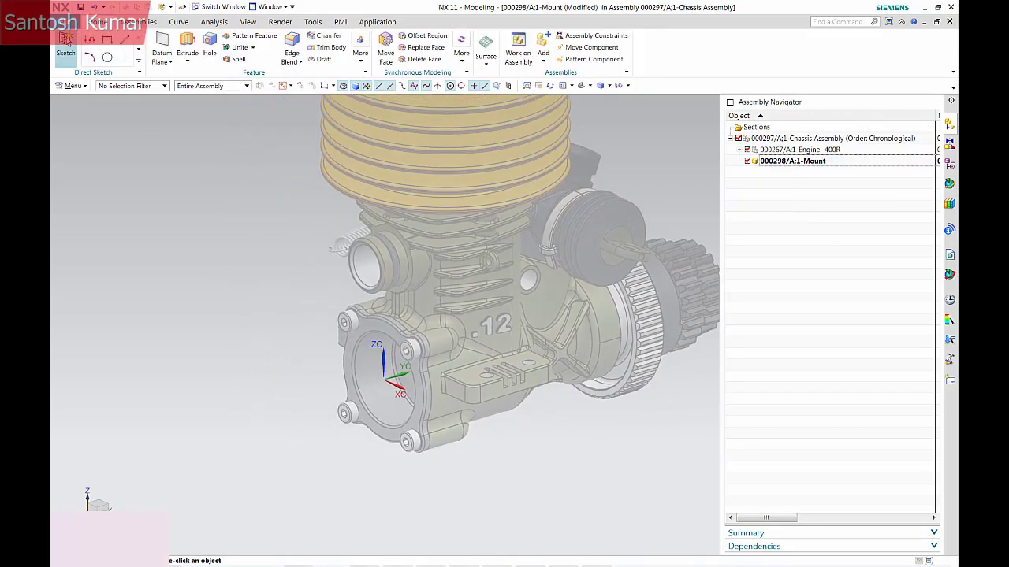
left_click(65, 45)
scroll(304, 413, "up", 3)
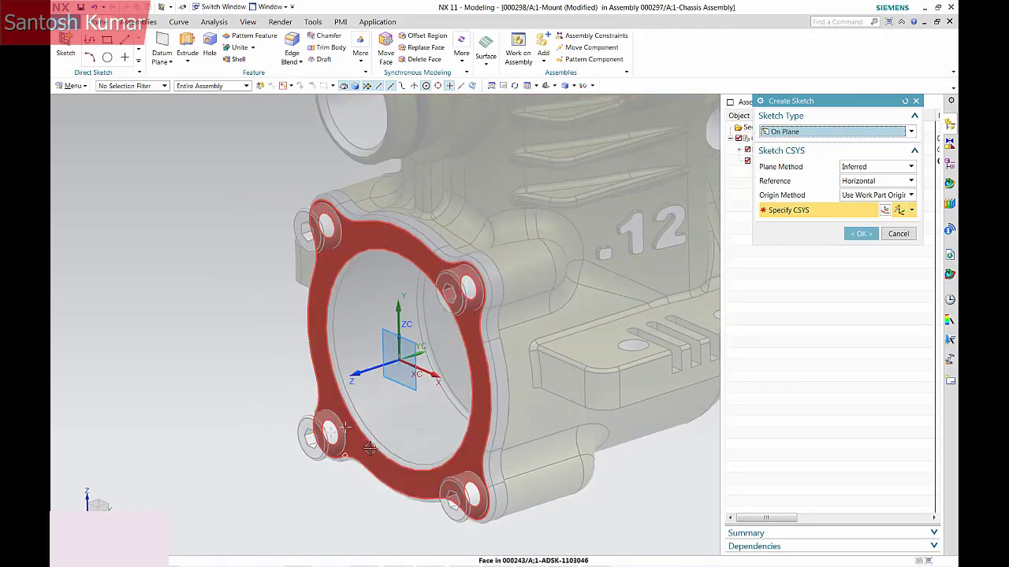
left_click(473, 432)
left_click(861, 233)
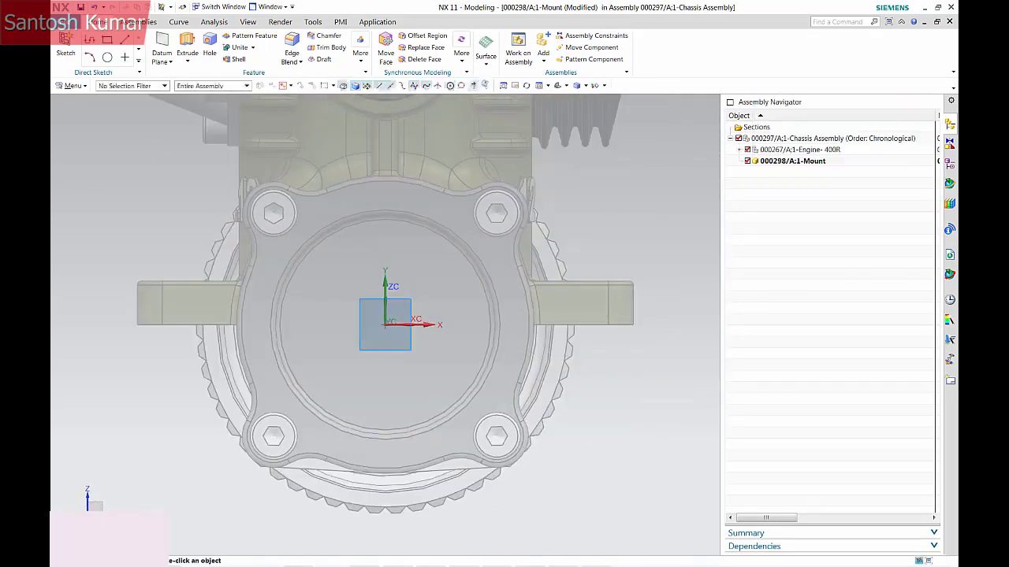
- Sketch a 30 mm diameter circle centred on the sketch origin
left_click(183, 39)
left_click(386, 324)
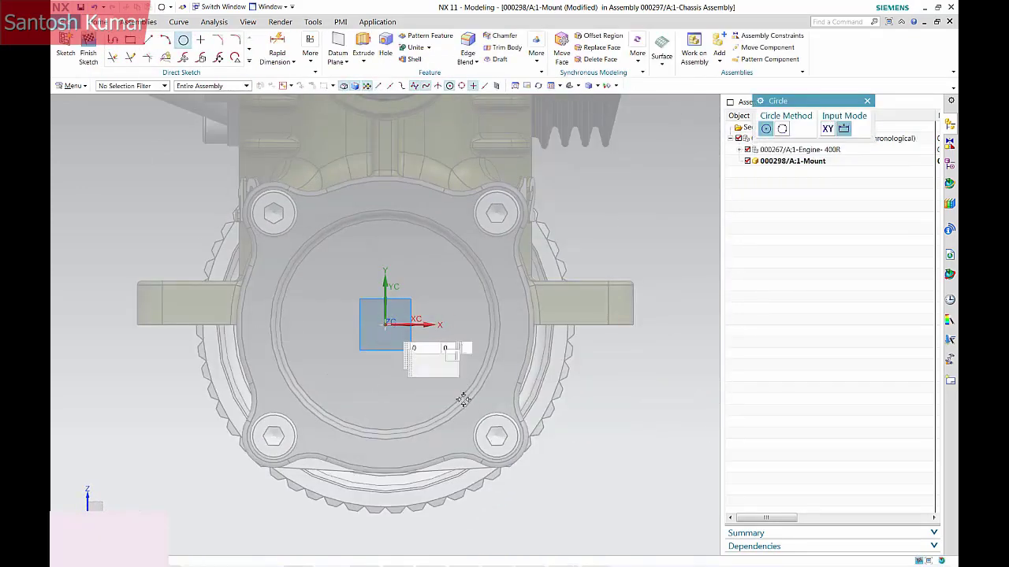
type("30")
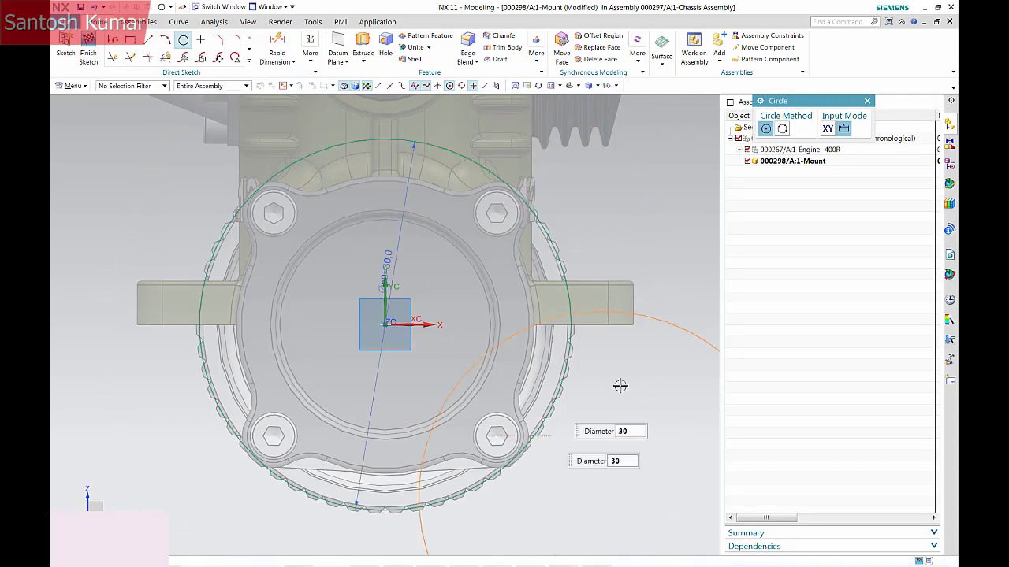
- Sketch four 8 mm diameter circles, each concentric with one of the engine's corner cap screws
middle_click_drag(596, 205, 304, 219)
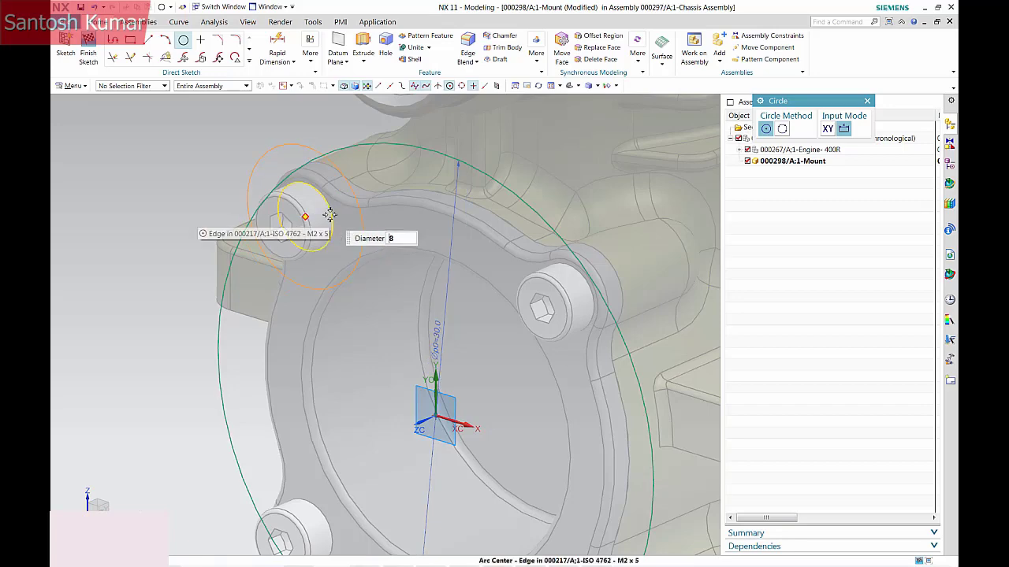
left_click(319, 217)
left_click(593, 316)
middle_click_drag(281, 552, 273, 426, "shift")
left_click(321, 371)
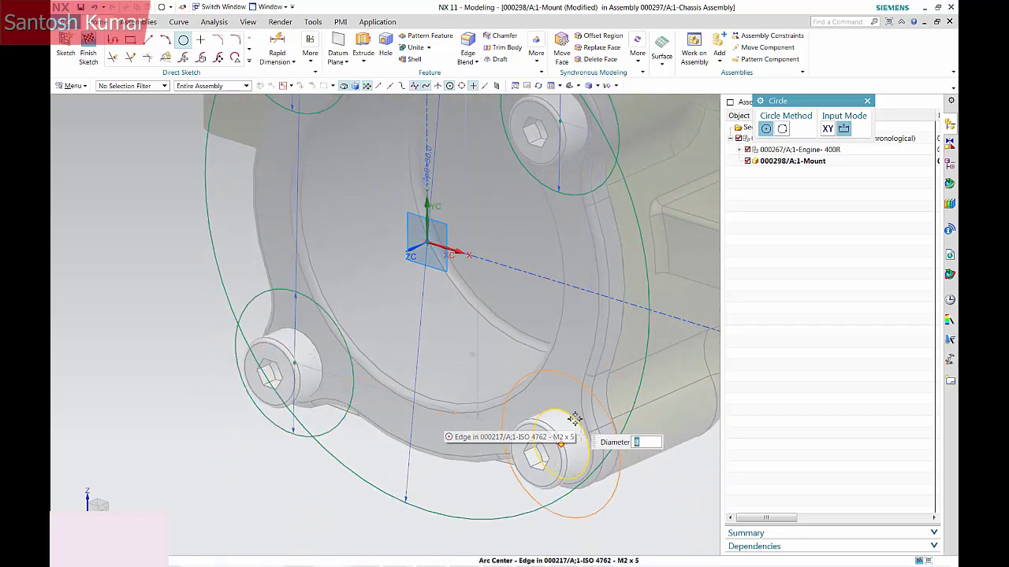
left_click(569, 417)
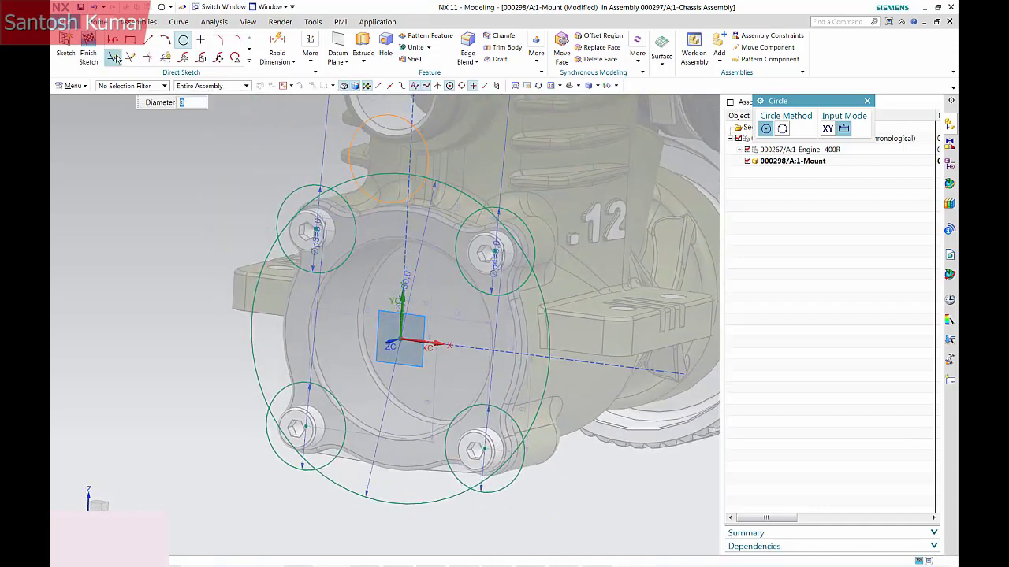
- Trim the overlapping inner arcs of the five circles to leave one closed outline with four corner lobes
left_click(112, 58)
left_click_drag(275, 270, 279, 288)
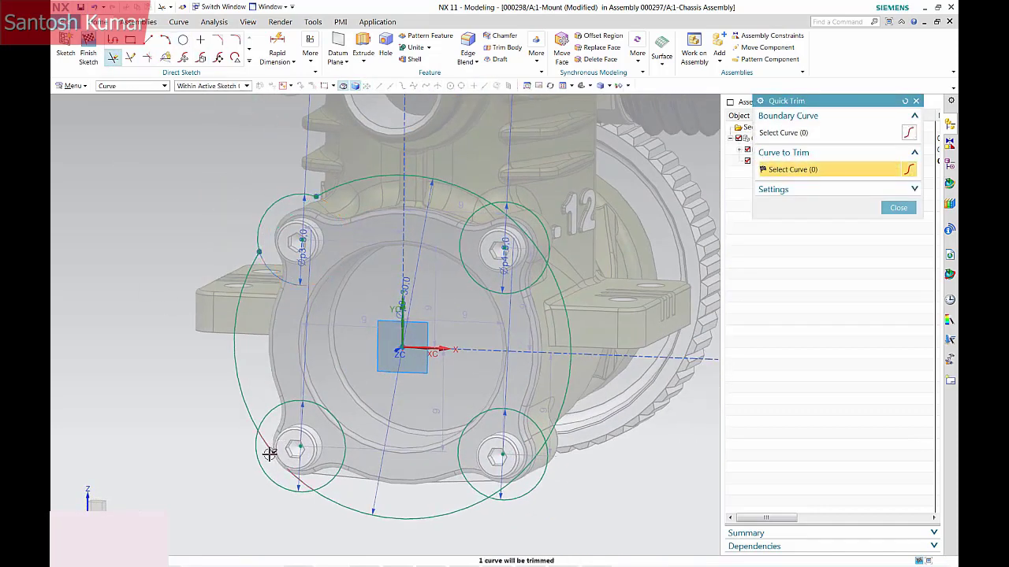
left_click(270, 454)
left_click(478, 416)
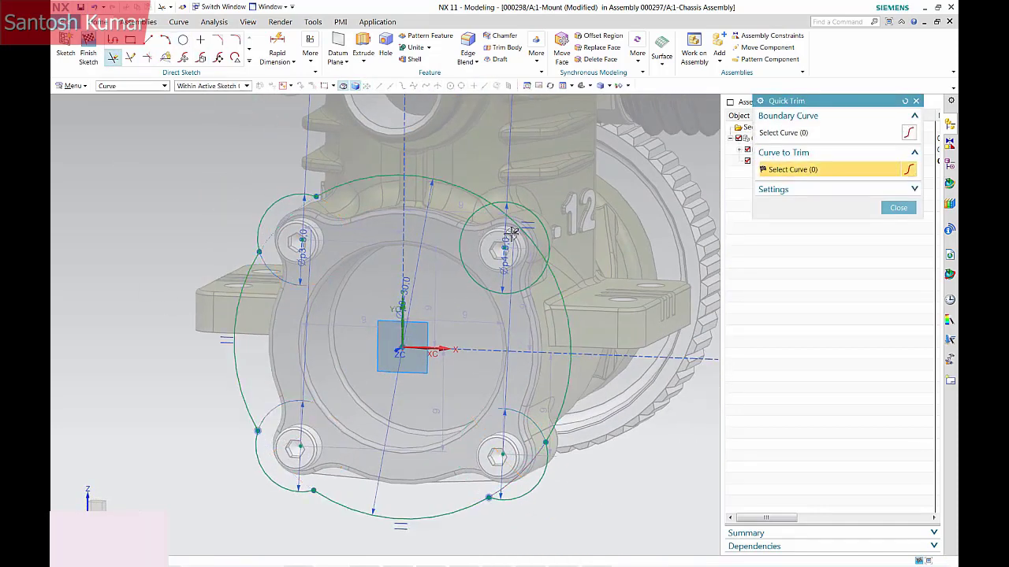
left_click(477, 277)
- Extrude the lobed outline from 0 to 3 mm to form the mount plate
left_click(364, 55)
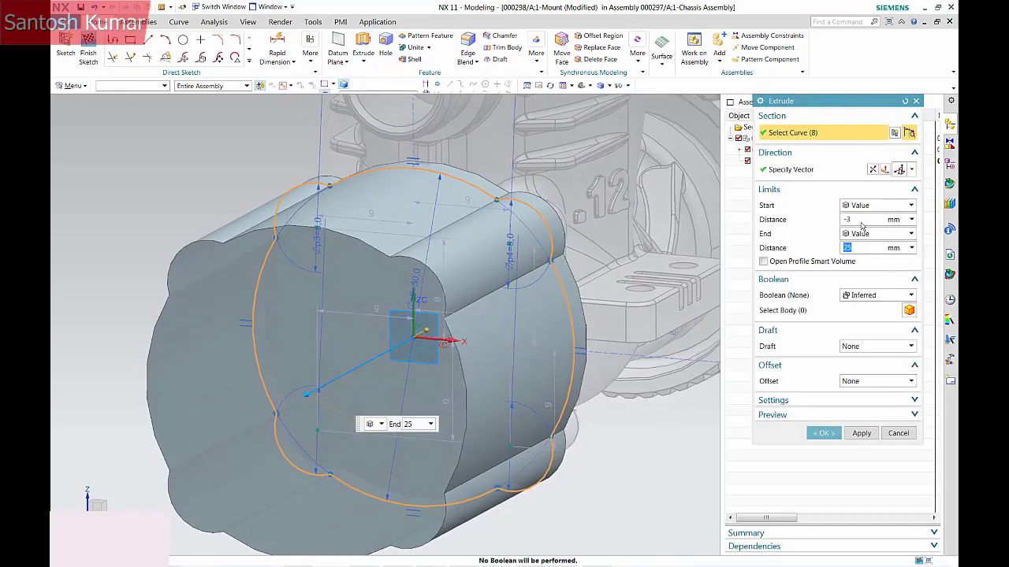
left_click(861, 220)
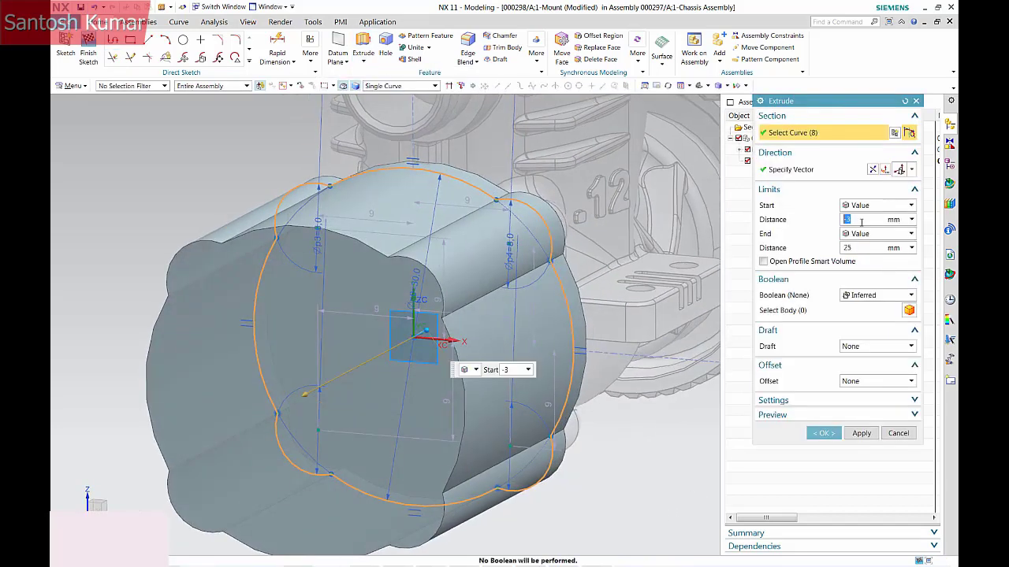
type("0")
type("3")
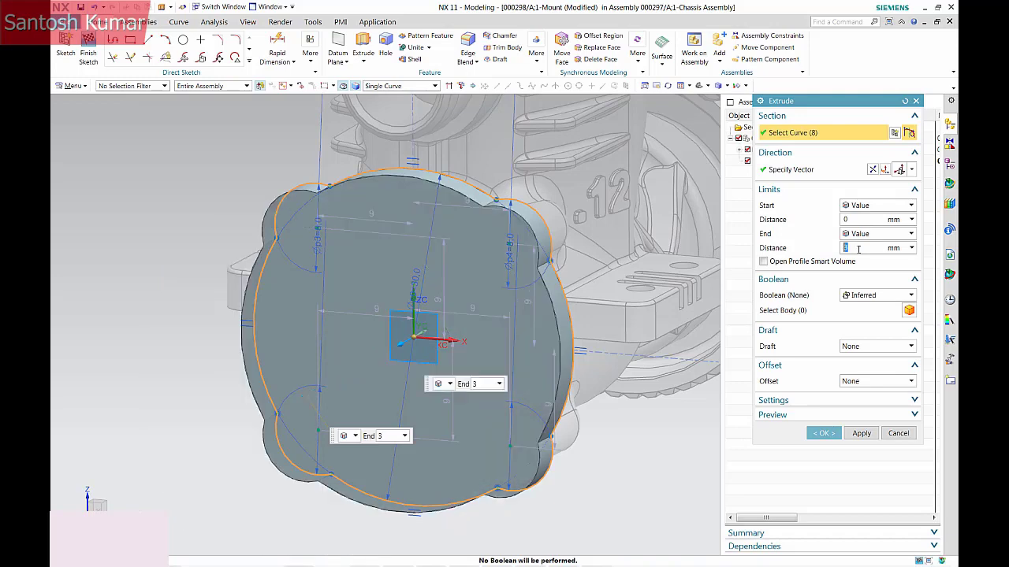
left_click(822, 433)
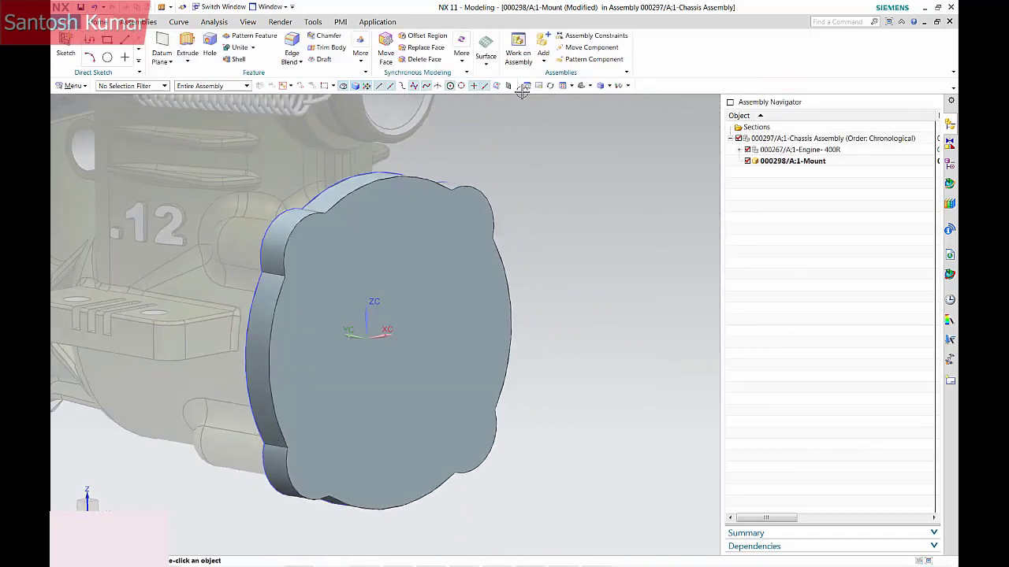
- Cut four simple 4 mm diameter holes through the plate, centred on the arc centres of its four corner lobes
left_click(210, 53)
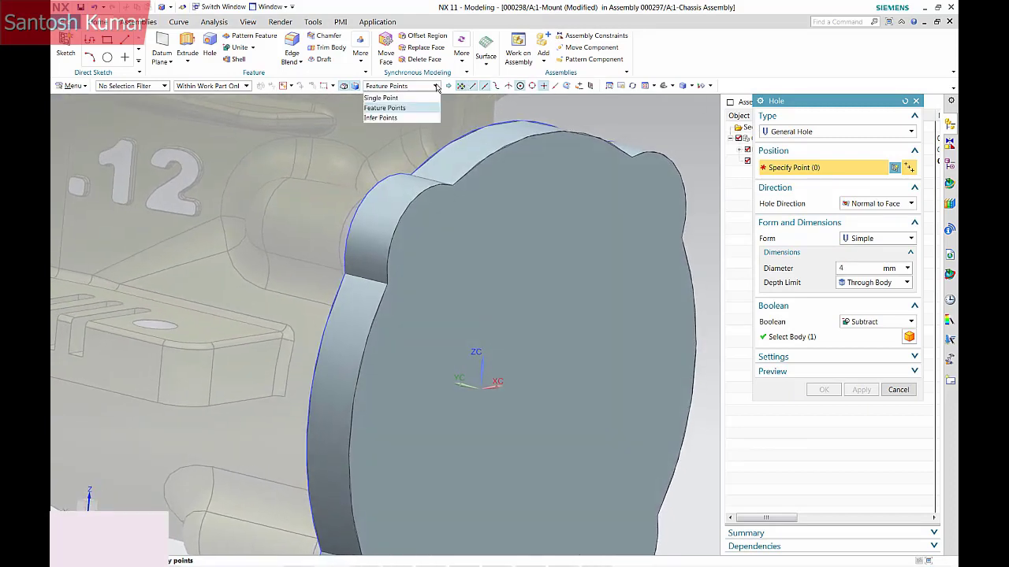
left_click(432, 98)
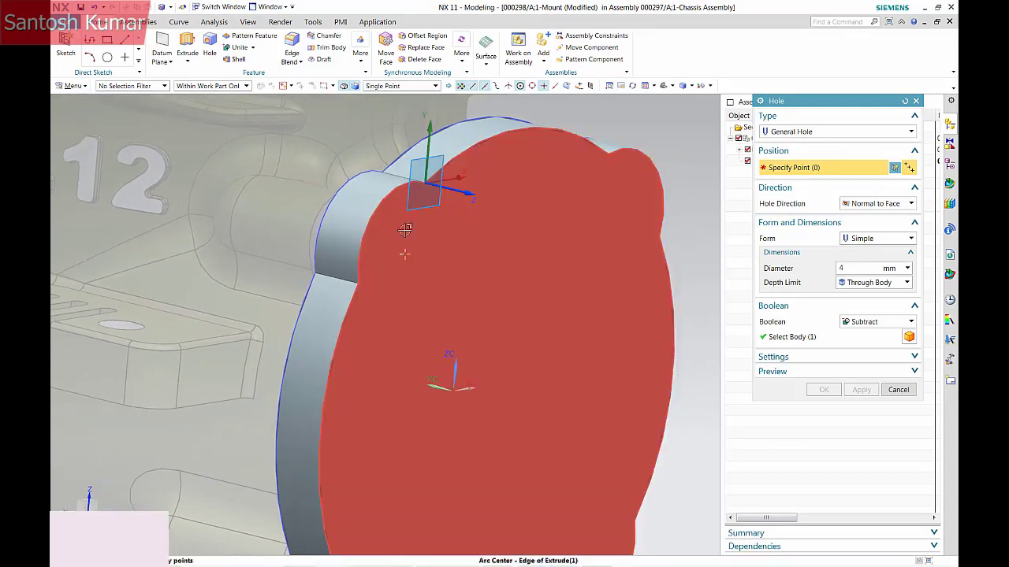
left_click(405, 254)
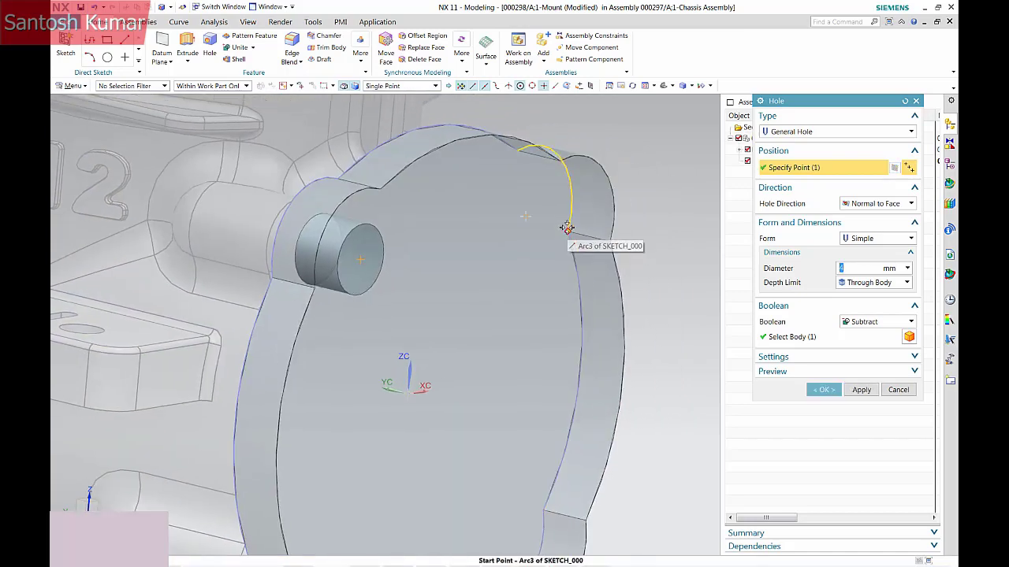
left_click(590, 226)
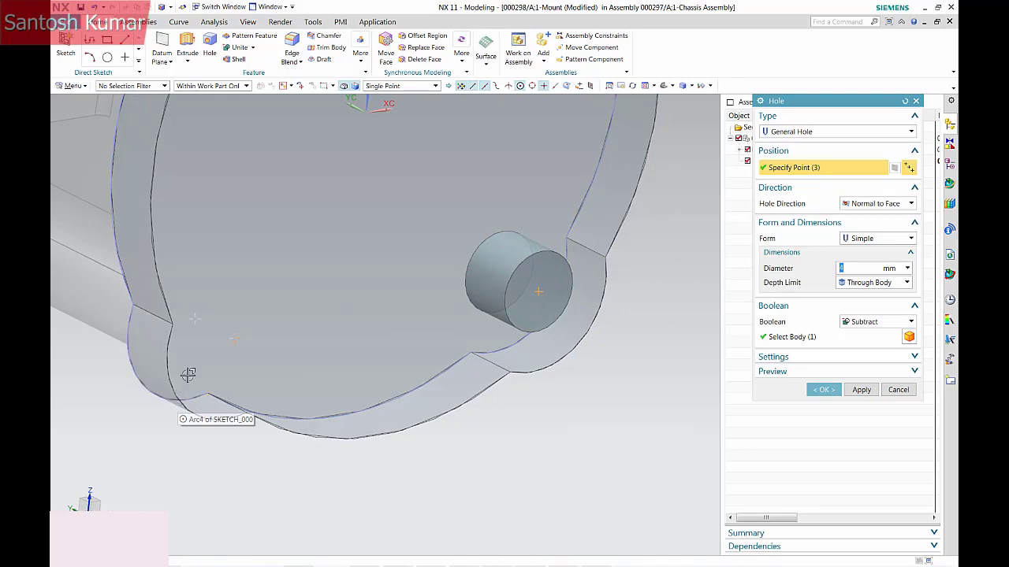
left_click(212, 354)
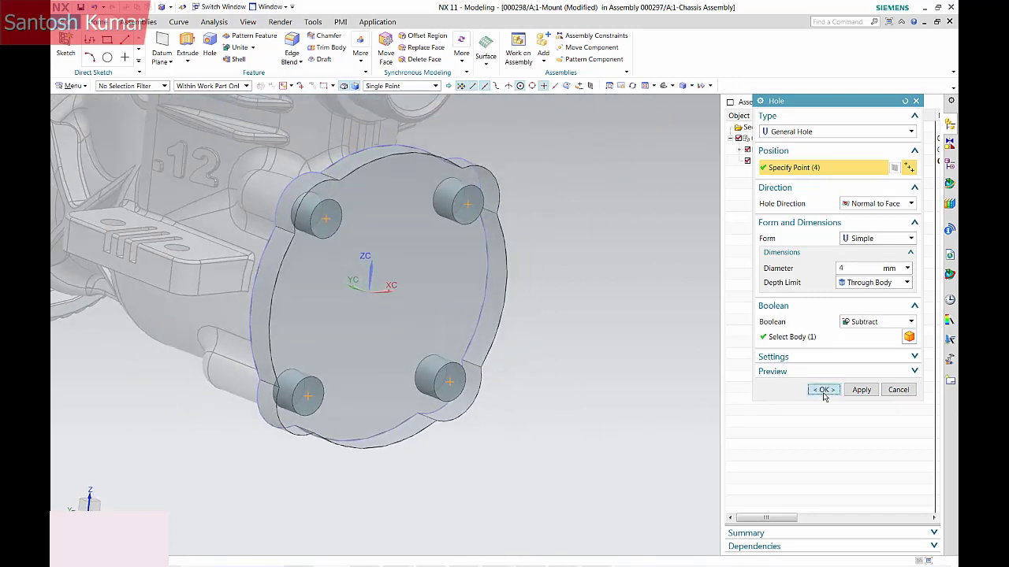
left_click(824, 389)
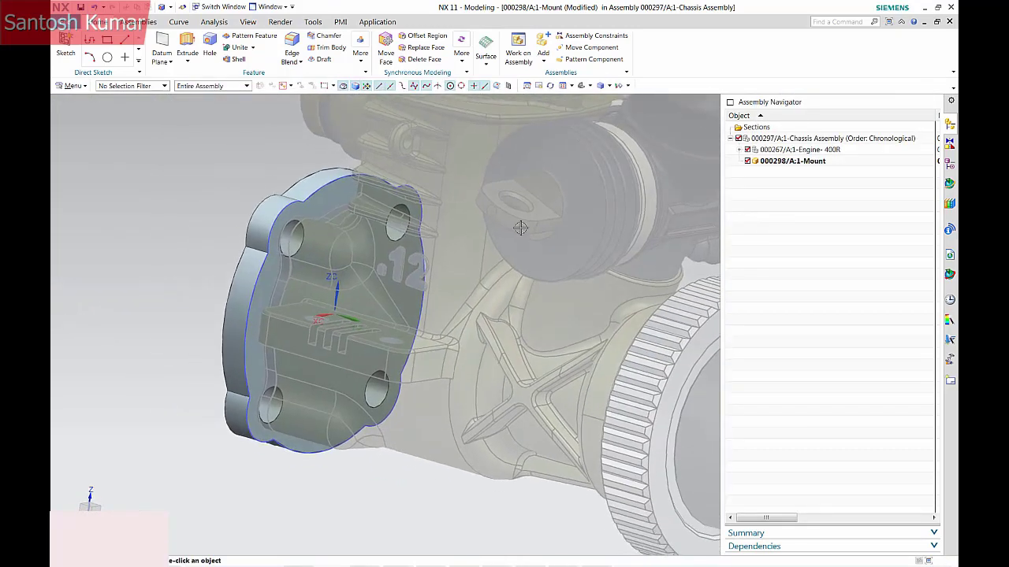
- Create a sketch on the plate's engine-side face and draw a rectangle about 3.5 mm high just outside the plate's edge
left_click(66, 44)
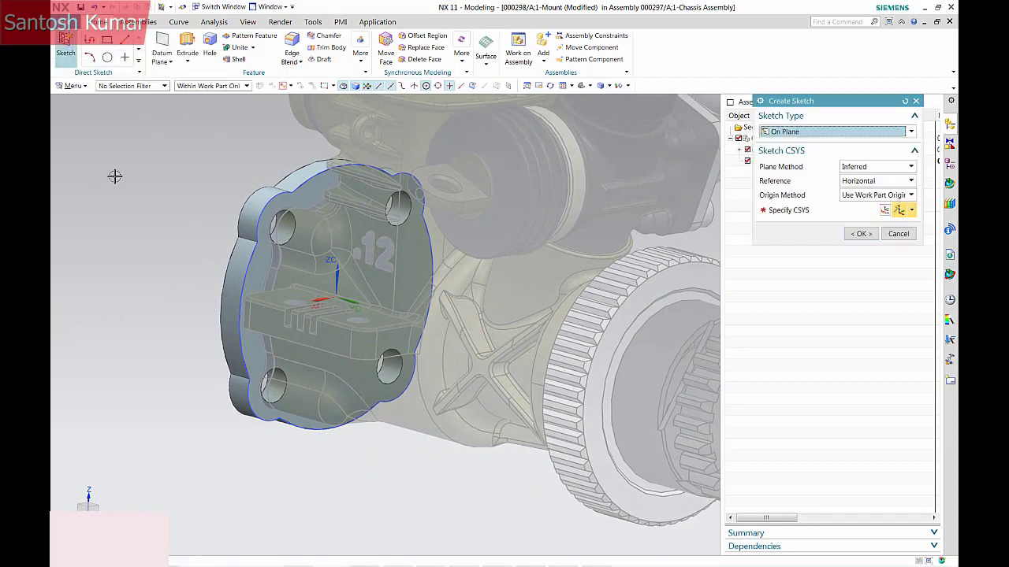
left_click(342, 284)
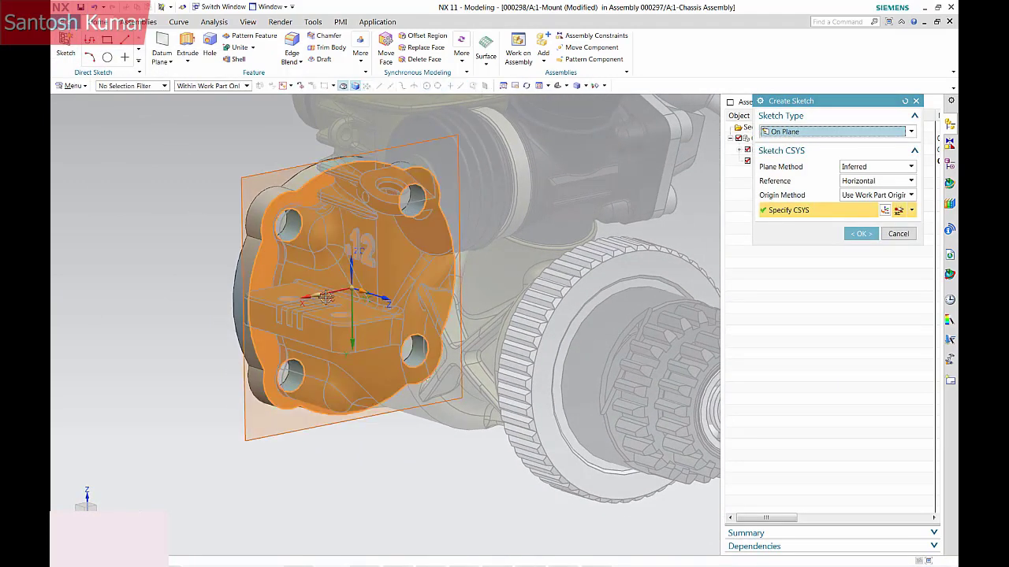
left_click(870, 235)
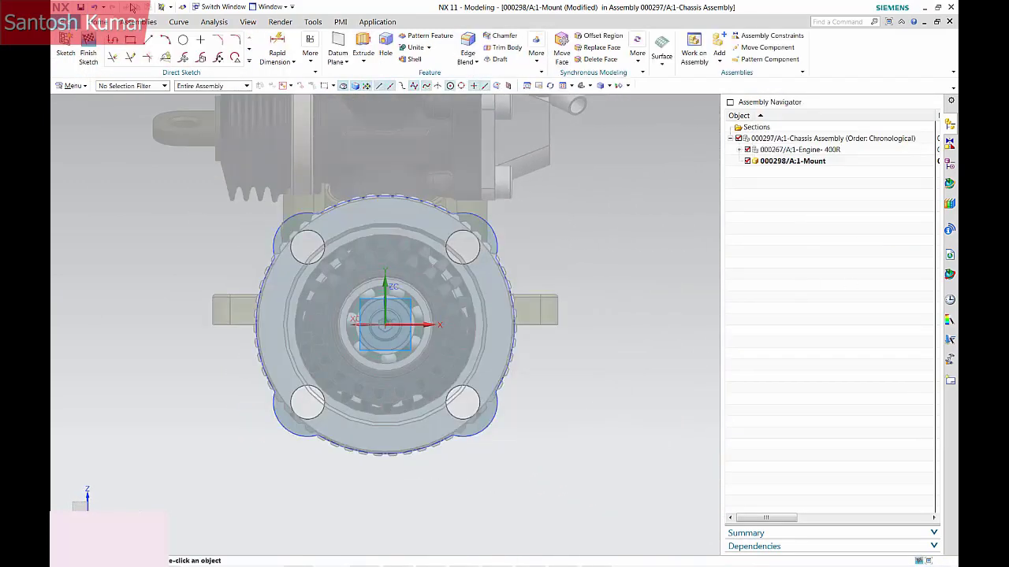
scroll(236, 365, "up", 2)
left_click(252, 331)
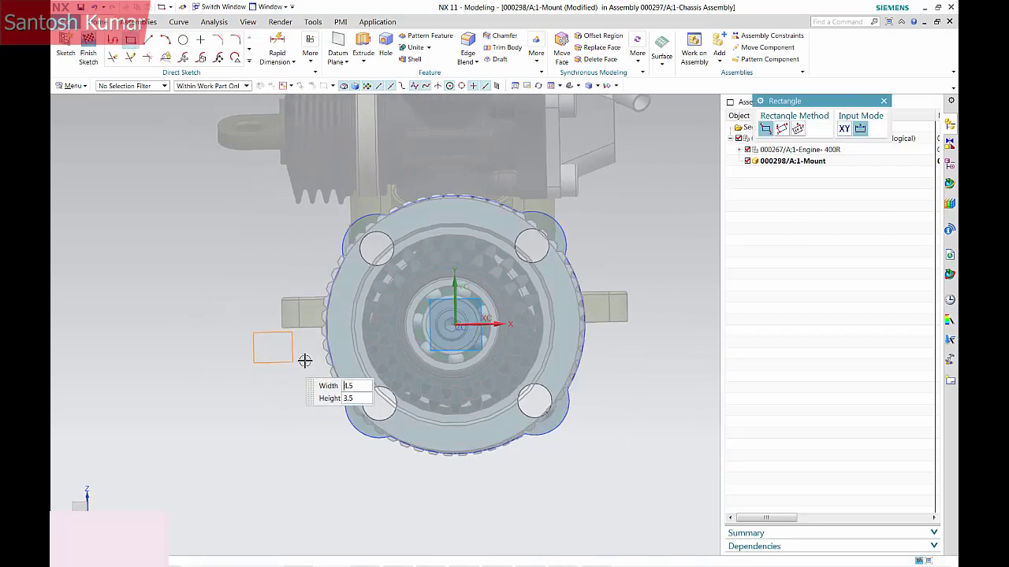
left_click(304, 366)
scroll(185, 353, "up", 3)
left_click(182, 354)
key("Escape")
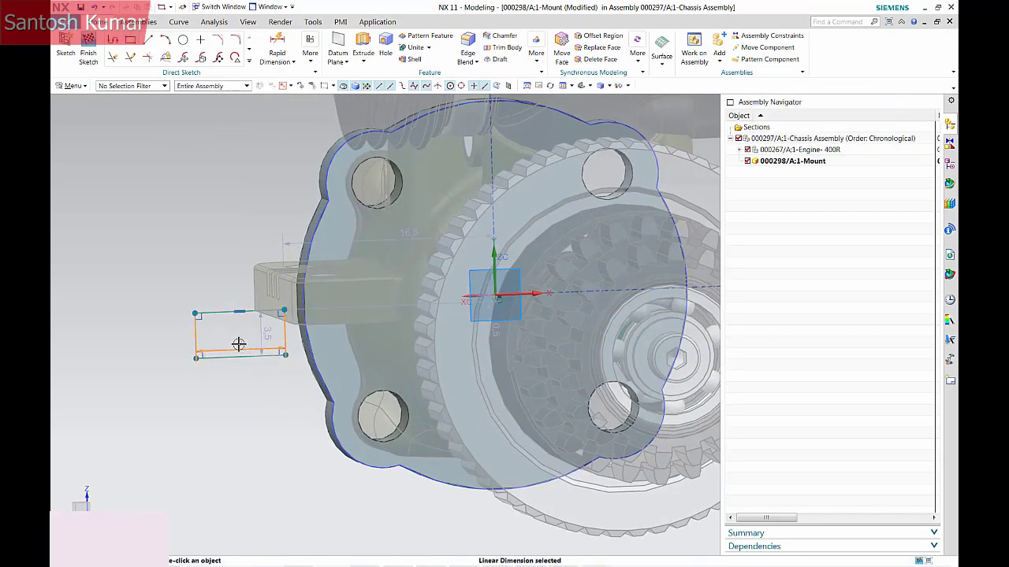
- Set the rectangle's width to 8 mm and its height to 4 mm
double_click(239, 344)
type("8")
key("Return")
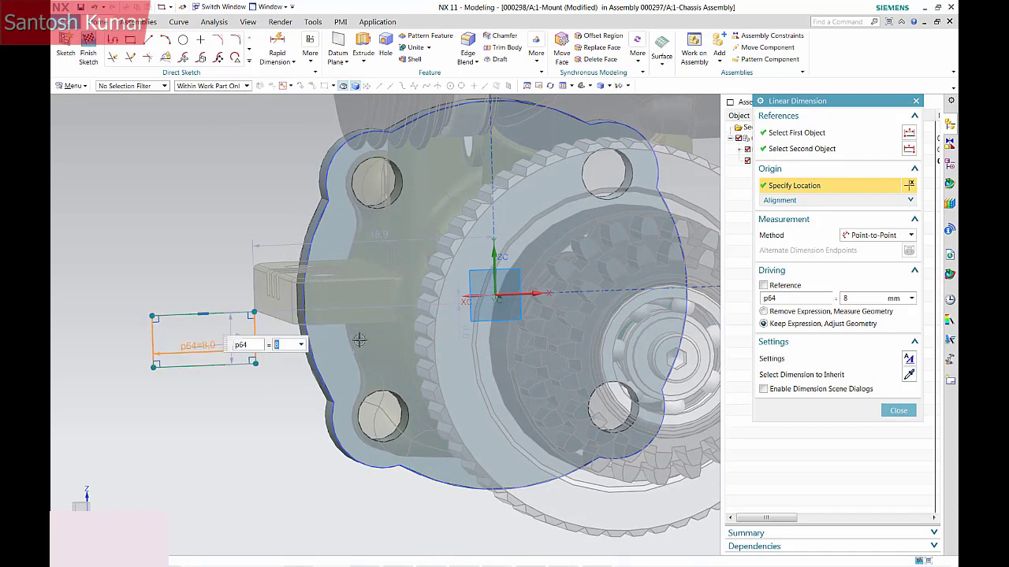
double_click(236, 335)
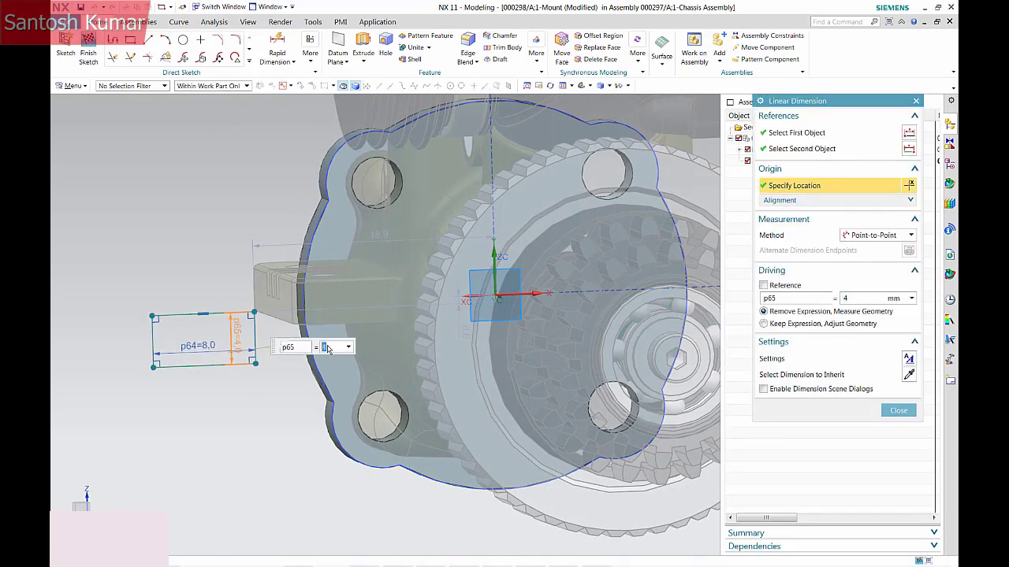
- Dimension the rectangle's inner edge 12.5 mm from the vertical axis and its upper edge 0 mm from the horizontal axis
left_click(374, 242)
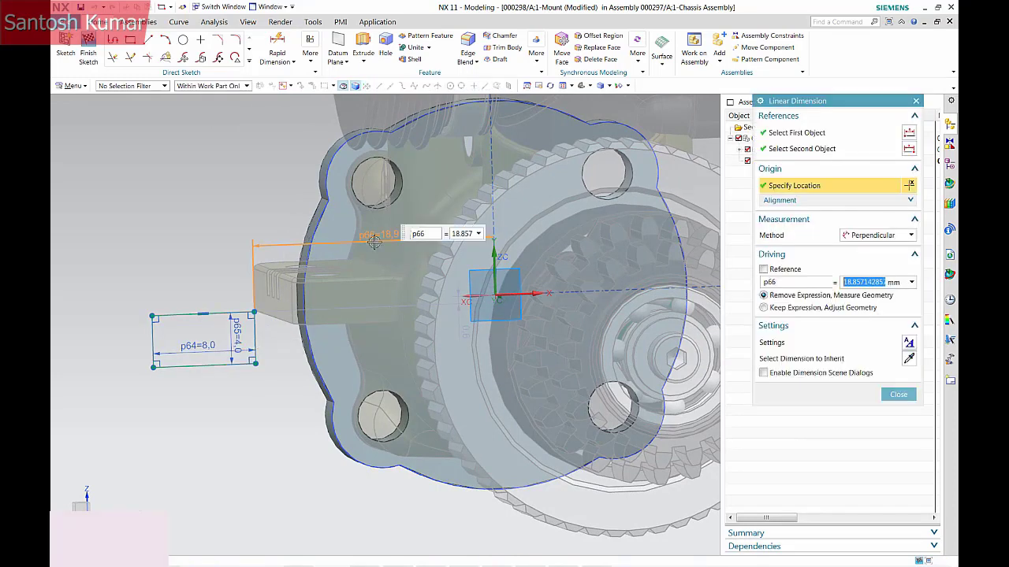
type("12.5")
key("Return")
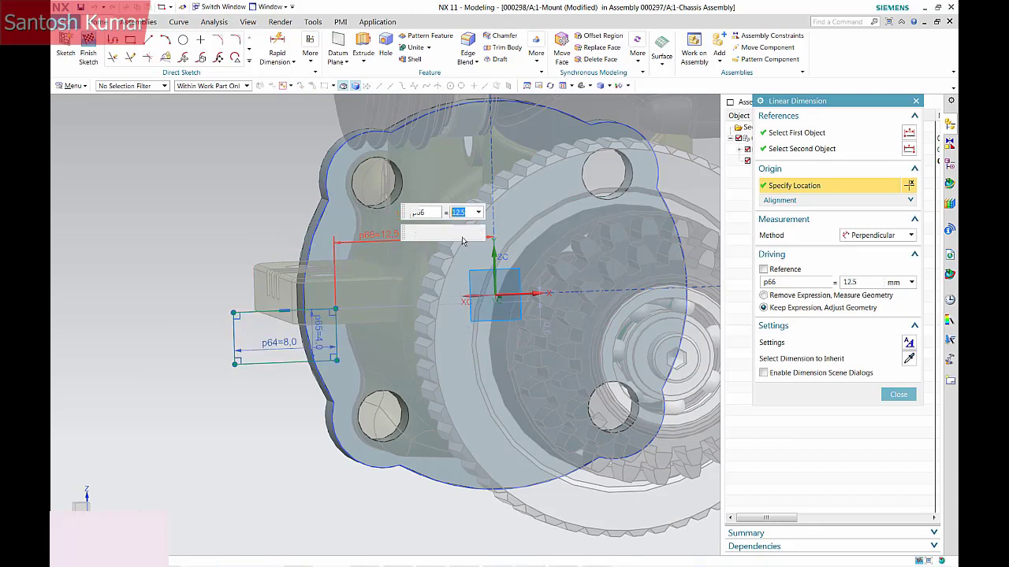
left_click(544, 320)
left_click(639, 346)
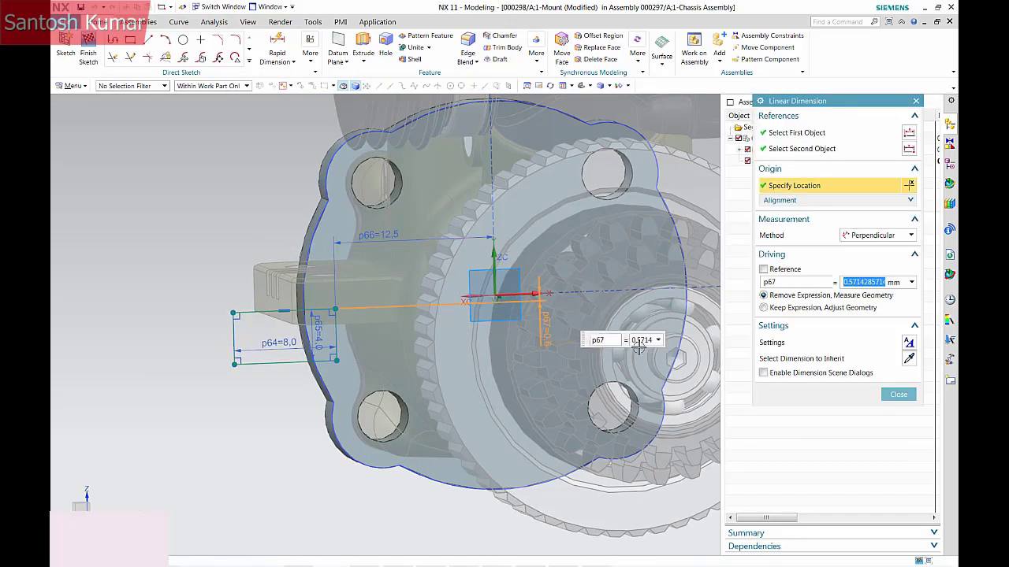
type("0")
key("Return")
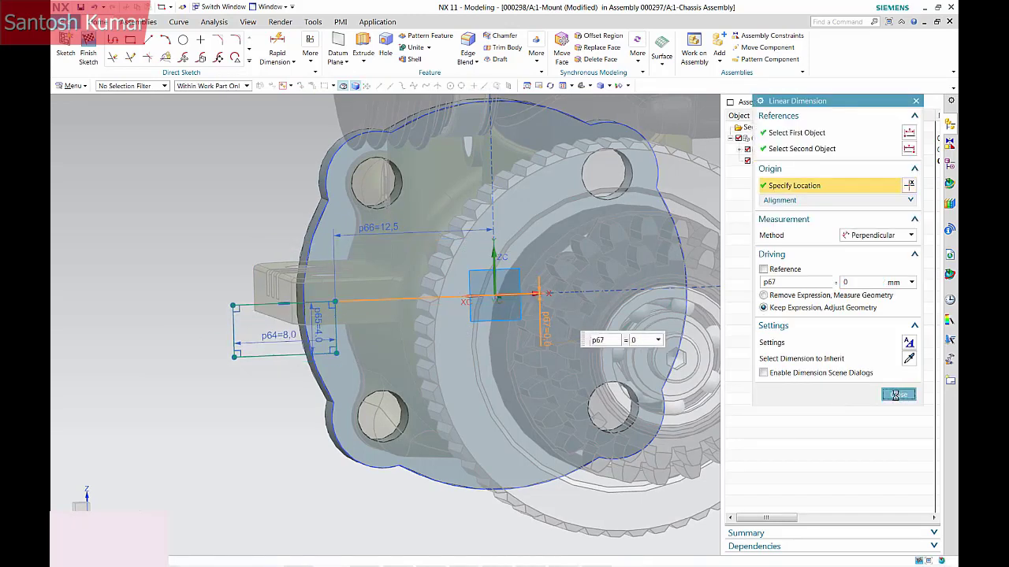
left_click(895, 394)
- Extrude the 8 x 4 mm rectangle towards the engine with an end distance of 25 mm, with the Boolean inferred as Unite
middle_click_drag(552, 316, 473, 276)
left_click(363, 47)
middle_click_drag(315, 339, 148, 342)
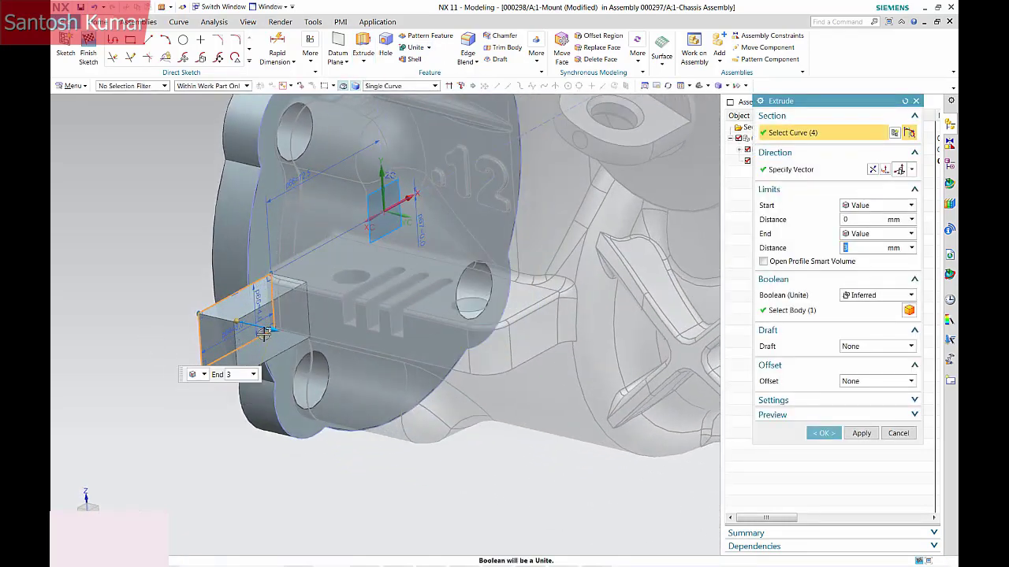
left_click_drag(264, 333, 548, 403)
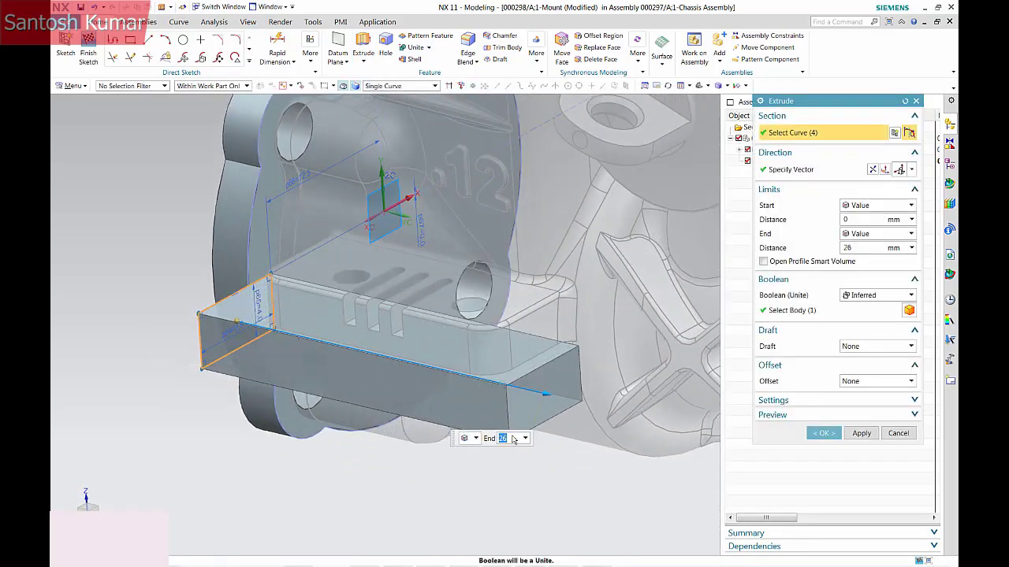
type("25")
key("Return")
- Start the arm extrusion with Until Extended at the plate's outer face and complete the feature
middle_click_drag(552, 410, 880, 207)
left_click(880, 206)
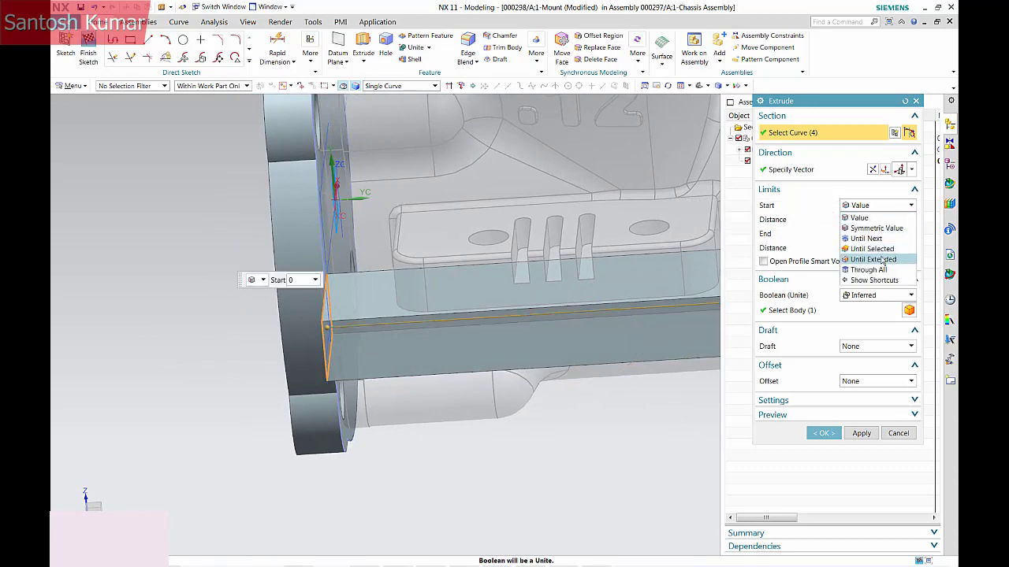
left_click(882, 260)
middle_click_drag(204, 331, 289, 324)
left_click(288, 324)
middle_click_drag(260, 450, 173, 442)
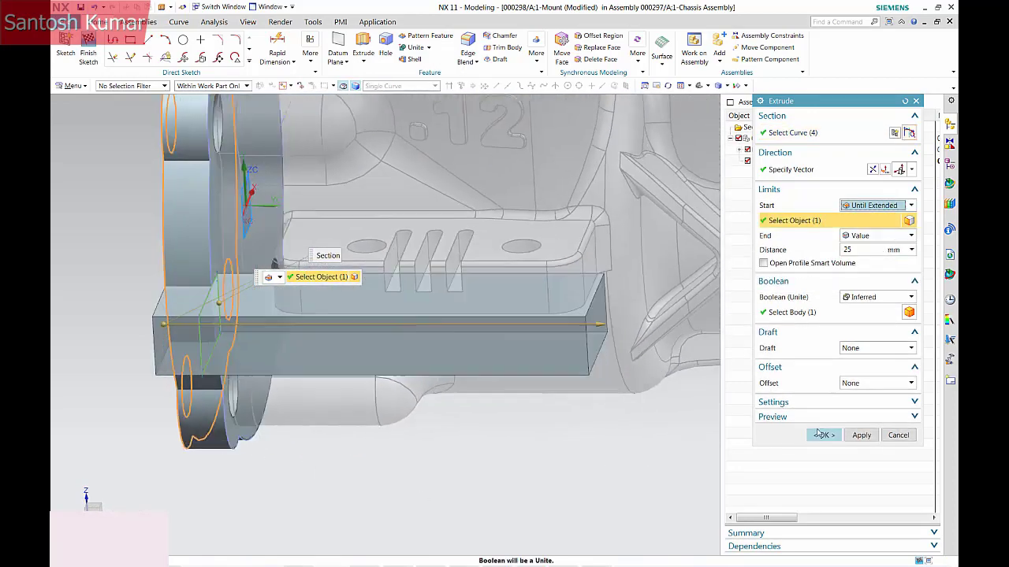
left_click(820, 435)
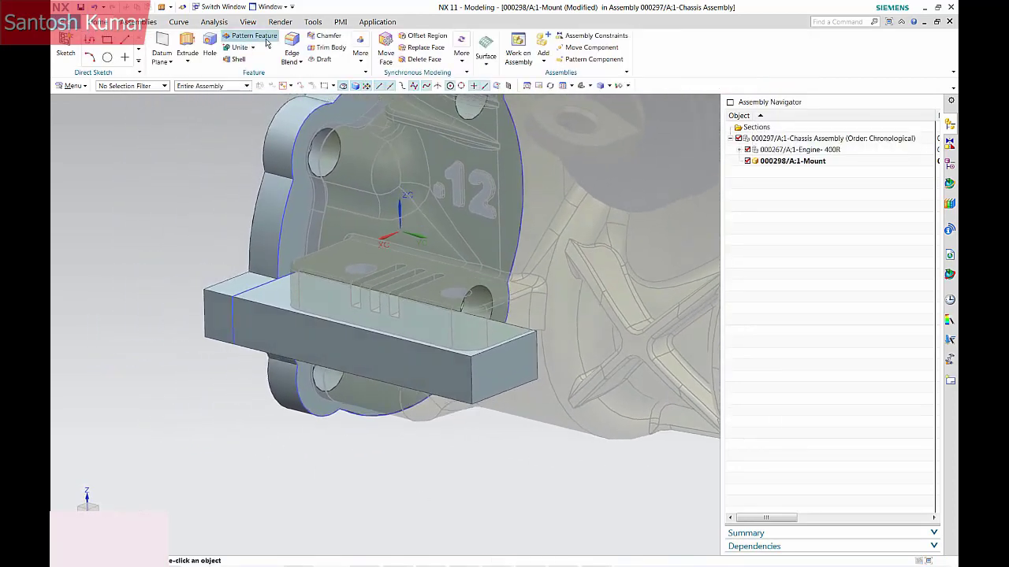
- Blend the arm's long edges, free-end edges and its junctions with the plate using a 1 mm radius
left_click(292, 52)
left_click(230, 291)
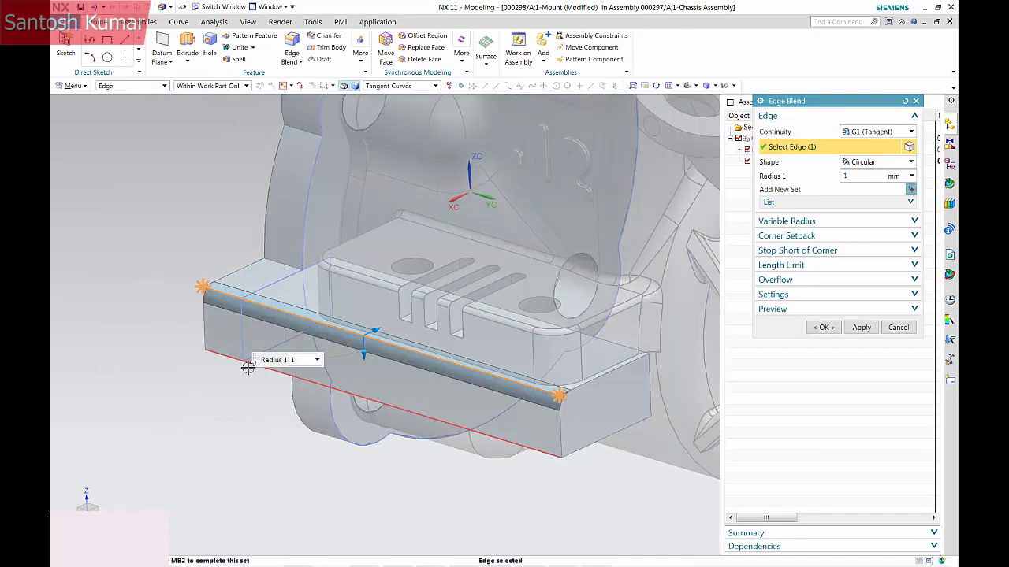
left_click(285, 267)
middle_click_drag(286, 266, 458, 411)
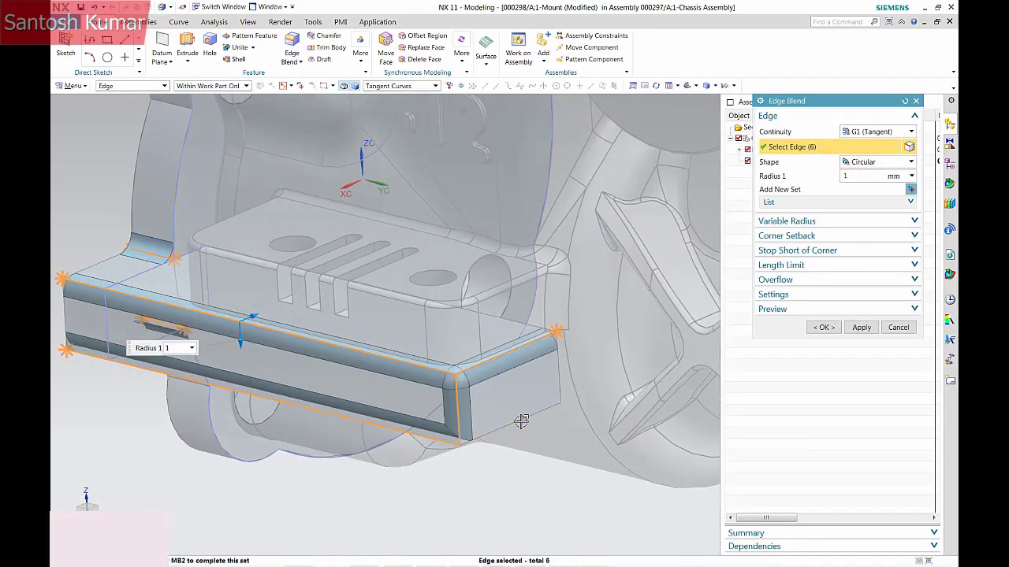
middle_click_drag(530, 327, 522, 260)
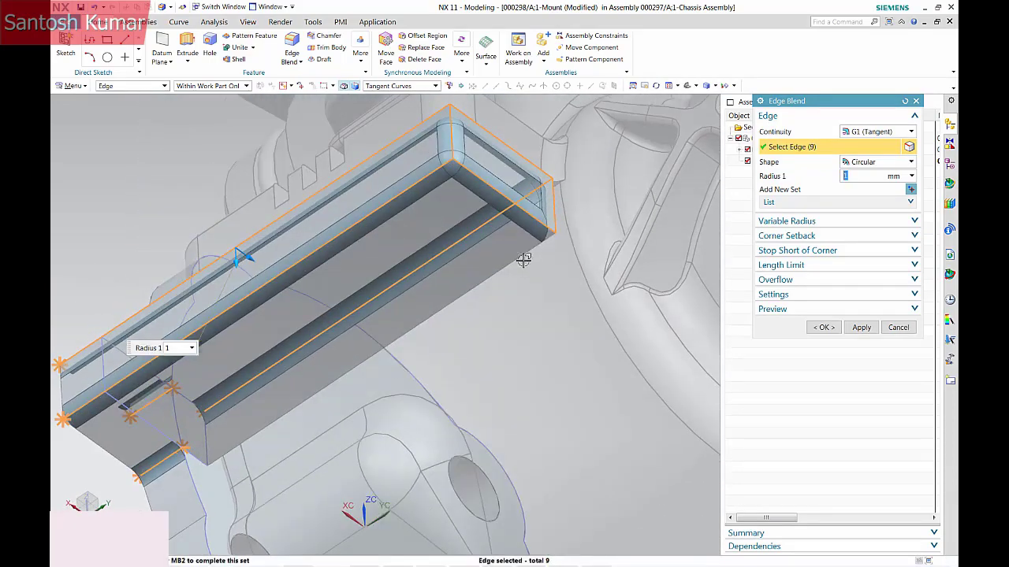
left_click(522, 259)
middle_click_drag(651, 344, 799, 331)
left_click(816, 328)
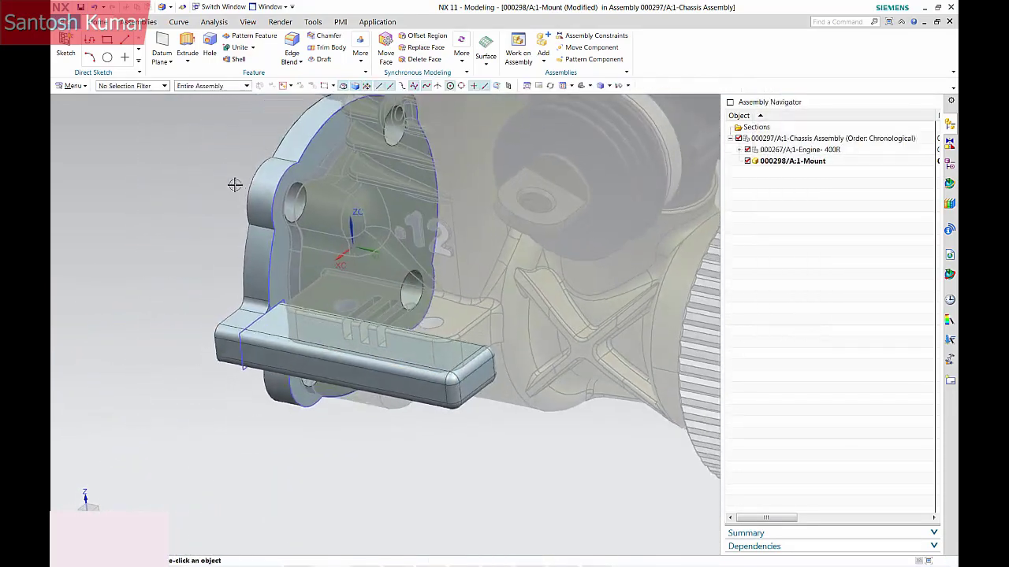
- Mirror the arm's extrusion and edge blend to the opposite side of the plate
left_click(950, 163)
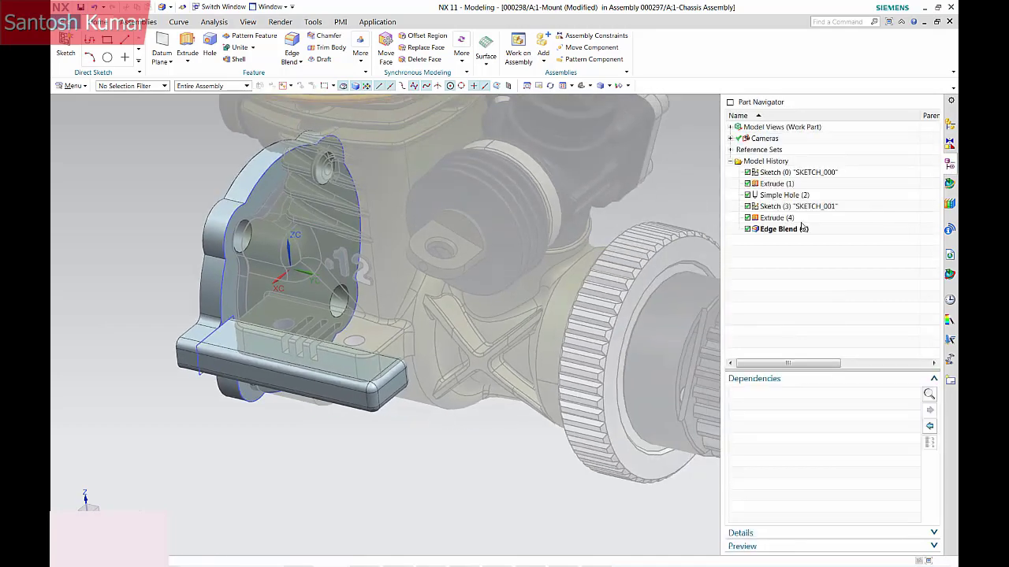
left_click(776, 218)
left_click(784, 229, "shift")
left_click(362, 63)
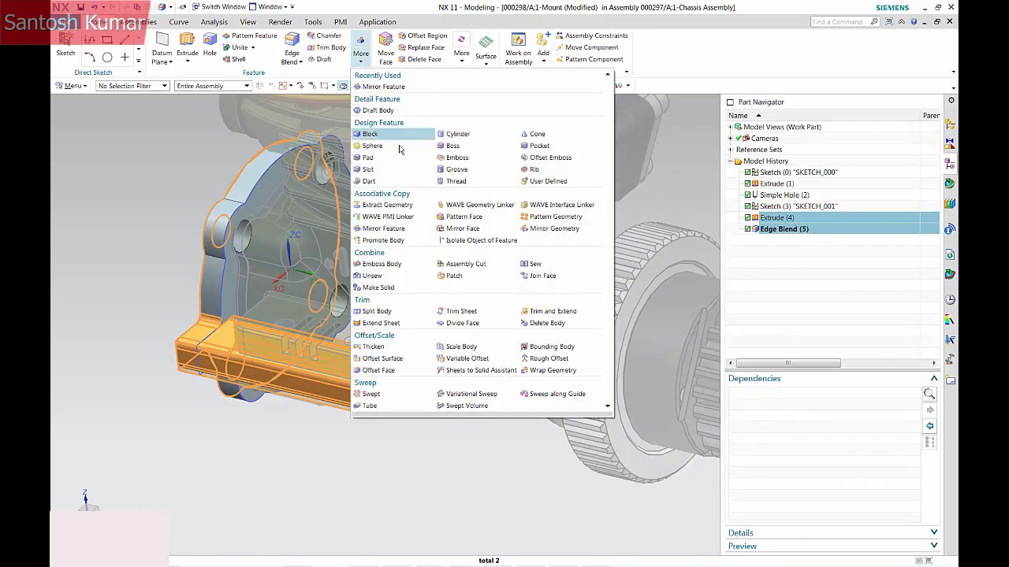
left_click(382, 87)
left_click(823, 266)
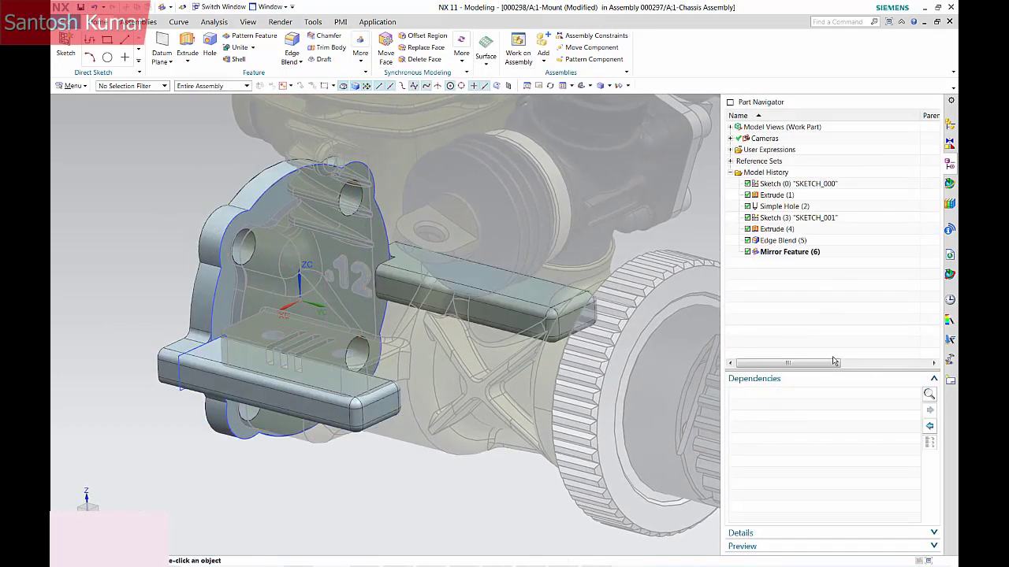
- Set up simple 2 mm diameter through-body holes on the first arm at the arc centres of the engine's two mounting holes, selecting from the entire assembly
left_click(211, 48)
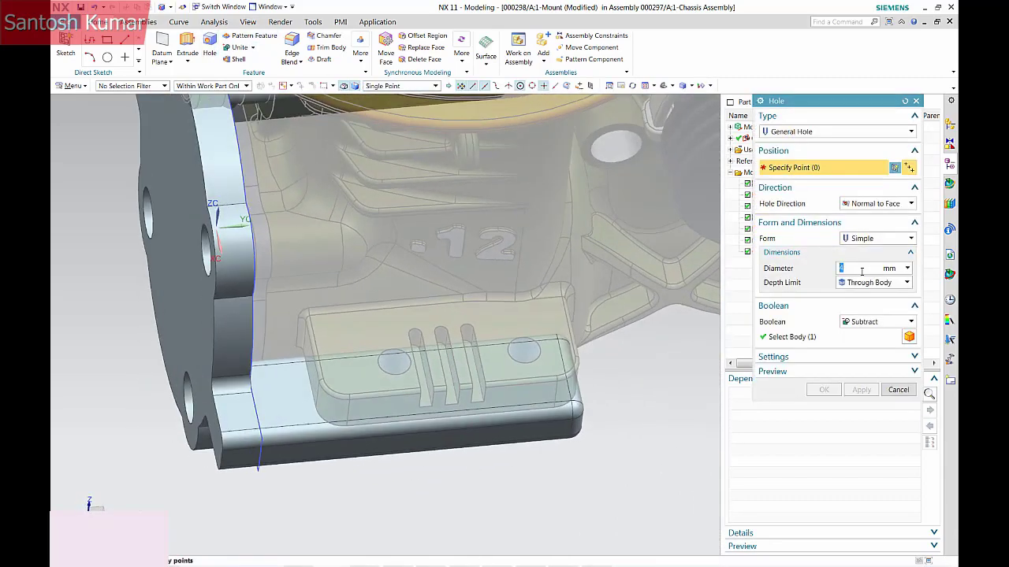
scroll(405, 347, "up", 4)
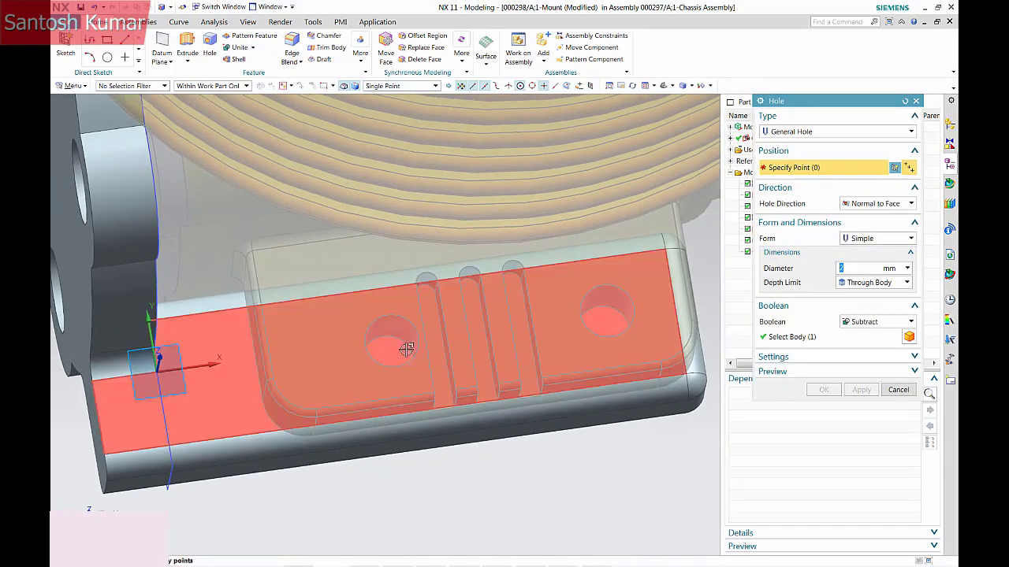
left_click(209, 85)
left_click(198, 97)
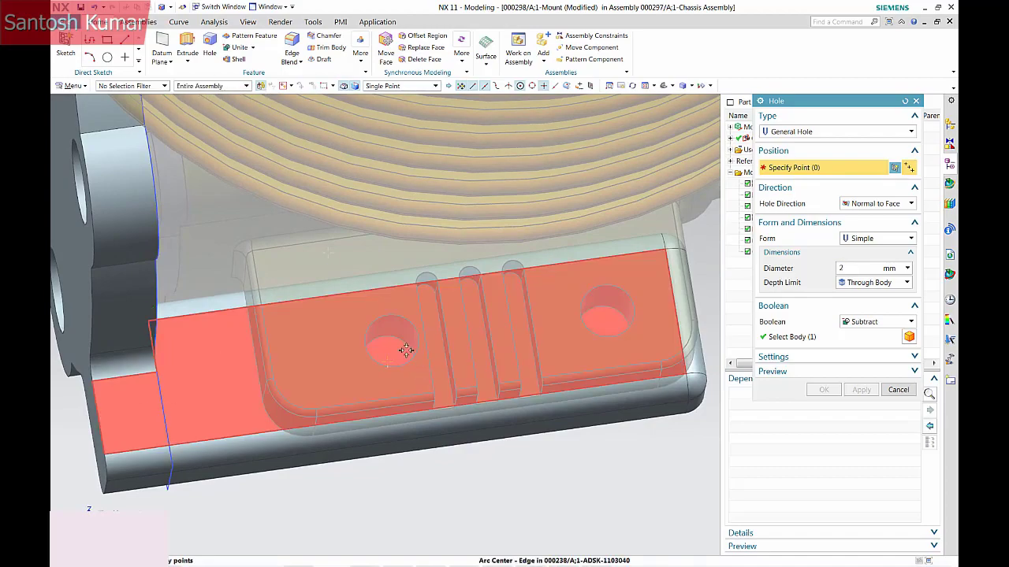
left_click(386, 359)
left_click(614, 319)
- Add the opposite arm's two engine mounting hole centres to the hole feature and cut all four holes
scroll(673, 366, "down", 4)
middle_click_drag(673, 365, 559, 345)
scroll(468, 265, "up", 4)
left_click(411, 382)
middle_click_drag(472, 339, 520, 315)
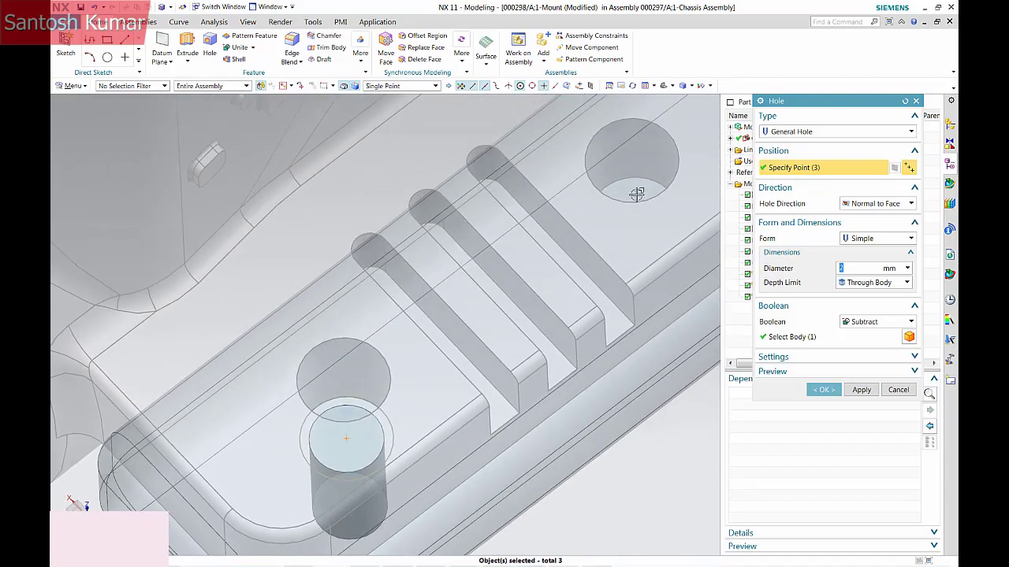
left_click(638, 180)
key("Home")
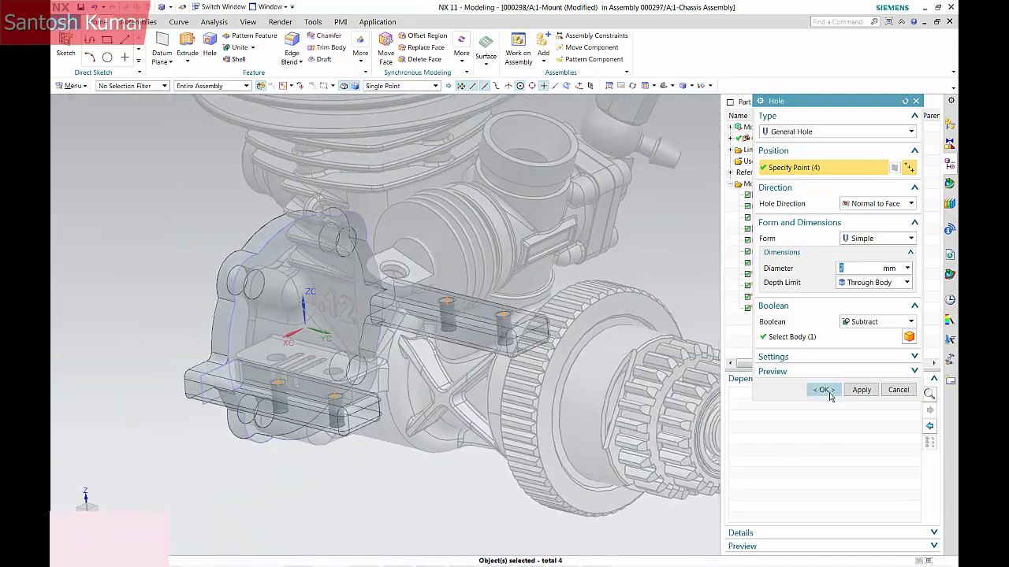
left_click(828, 392)
- Create an A3-size millimetre drawing referencing the Mount part and dismiss the view creation wizard
key("Home")
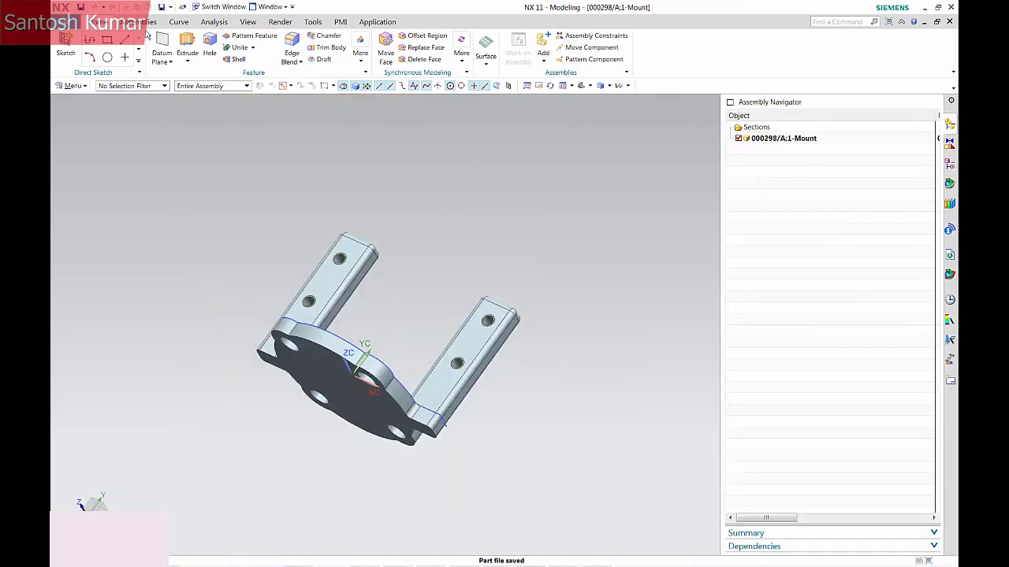
left_click(66, 22)
mouse_move(78, 35)
left_click(252, 102)
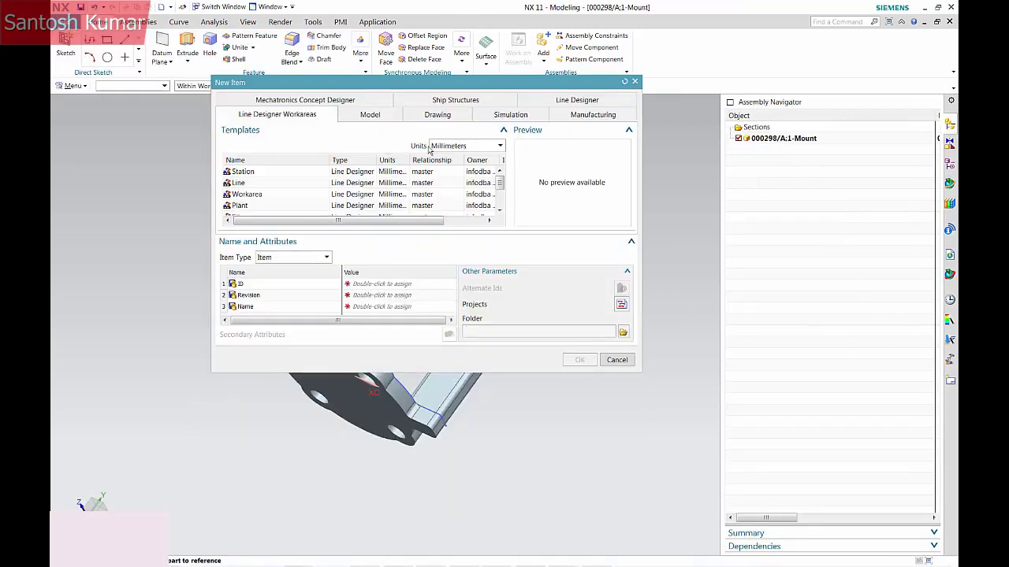
left_click(437, 114)
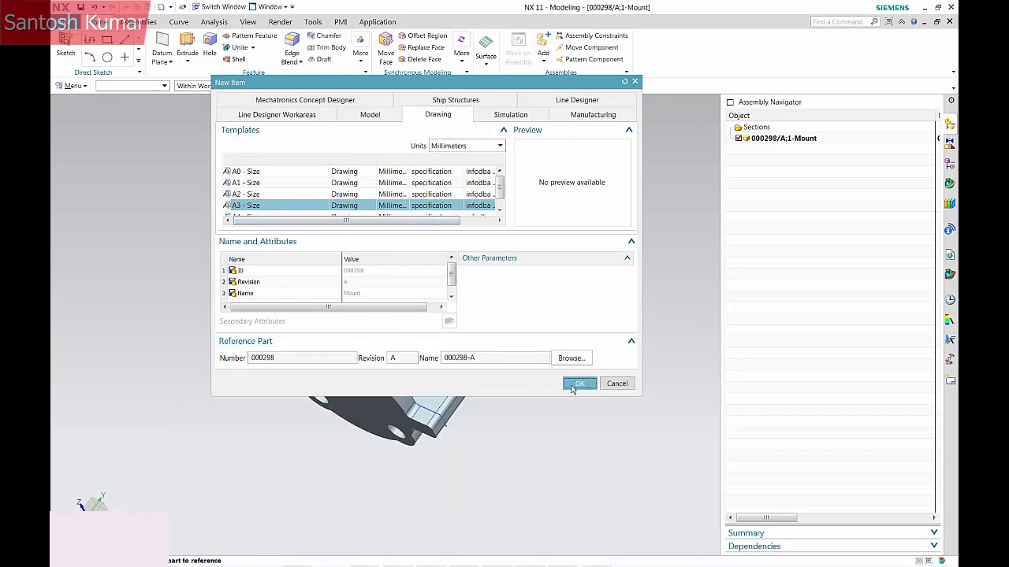
left_click(579, 384)
left_click(910, 236)
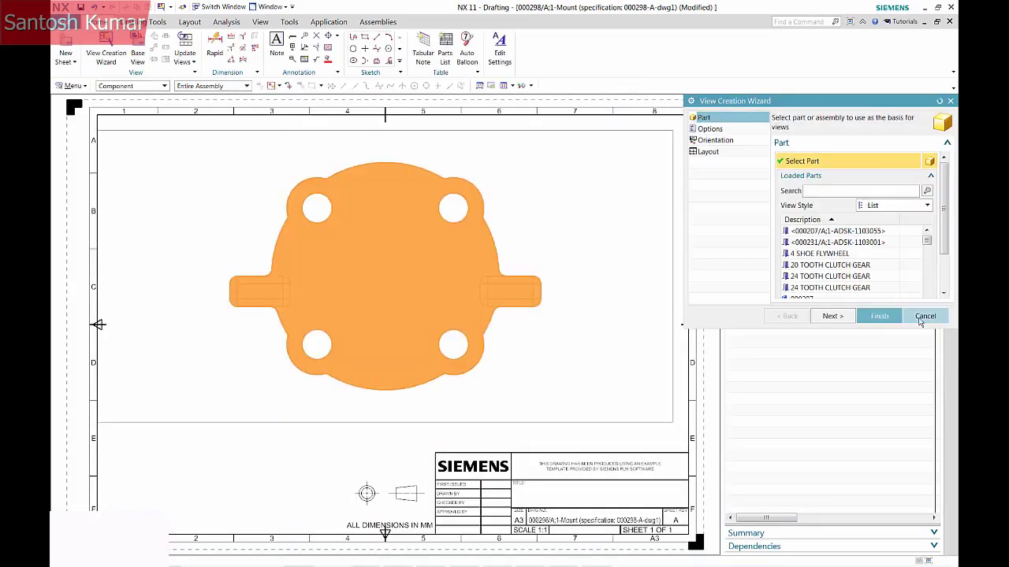
left_click(922, 316)
- Place a base view of the mount near the sheet's upper-left area at an enlarged scale, oriented so its arms point down
right_click(508, 104)
left_click(542, 132)
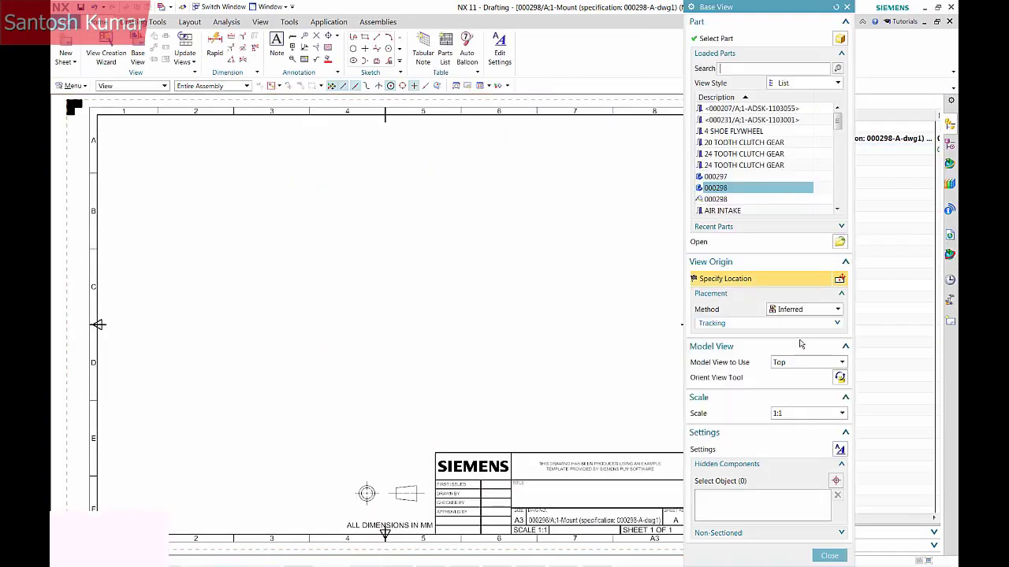
left_click(842, 413)
left_click(799, 452)
left_click(840, 377)
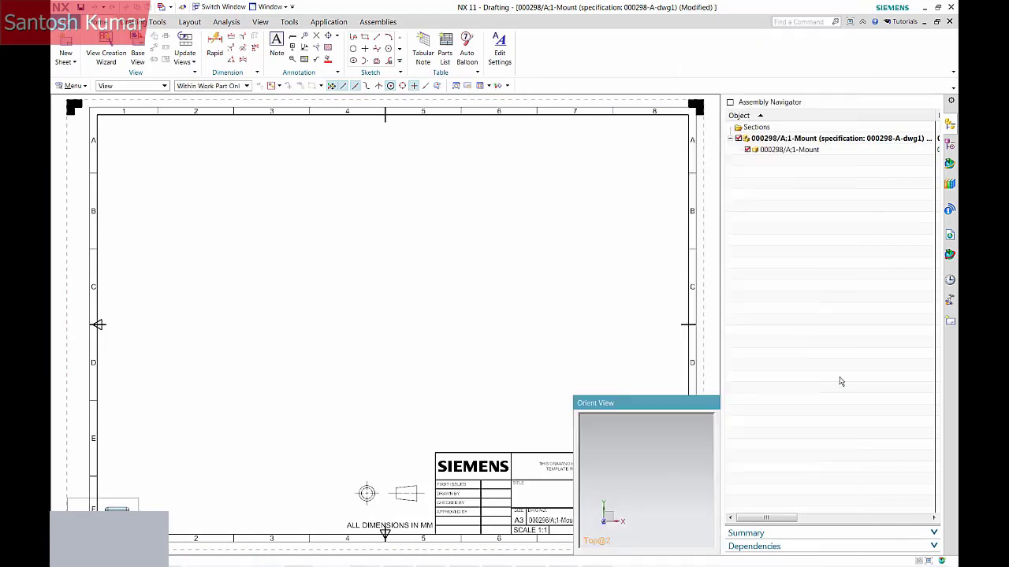
left_click(741, 75)
left_click(675, 482)
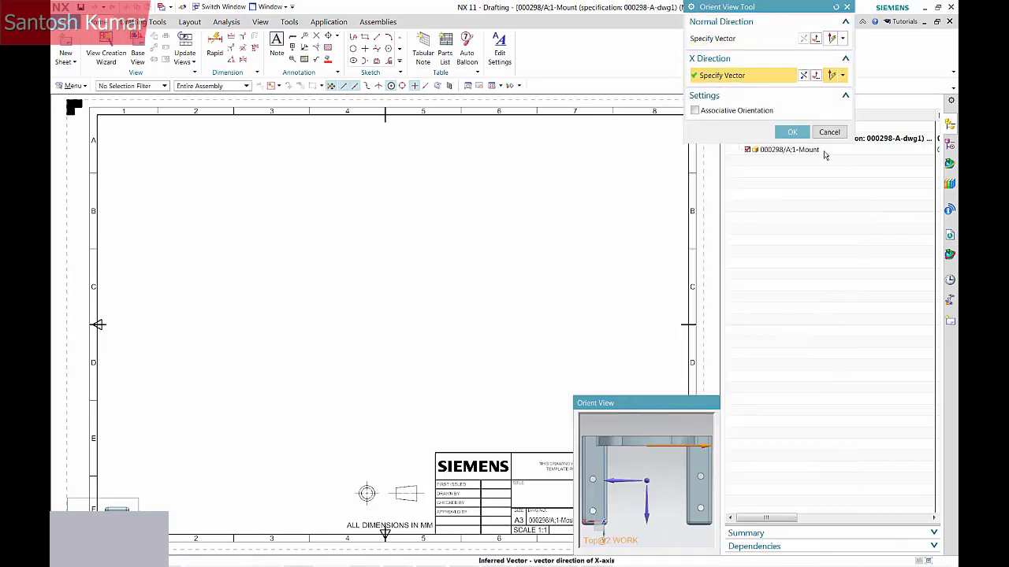
left_click(792, 131)
left_click(268, 193)
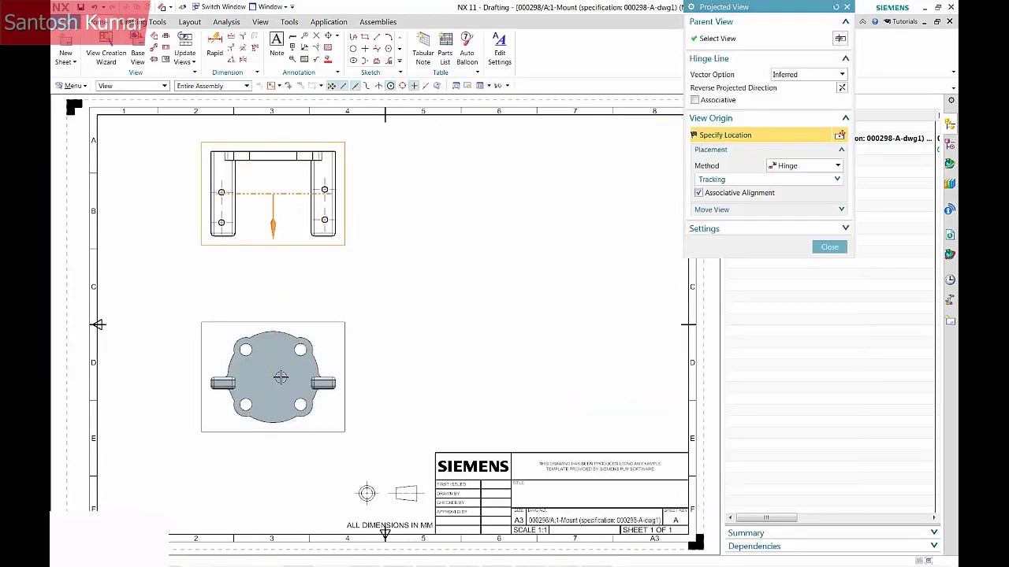
- Project a view of the plate's face below the base view and a side view to the right of that one
left_click(278, 377)
left_click(741, 41)
left_click(345, 339)
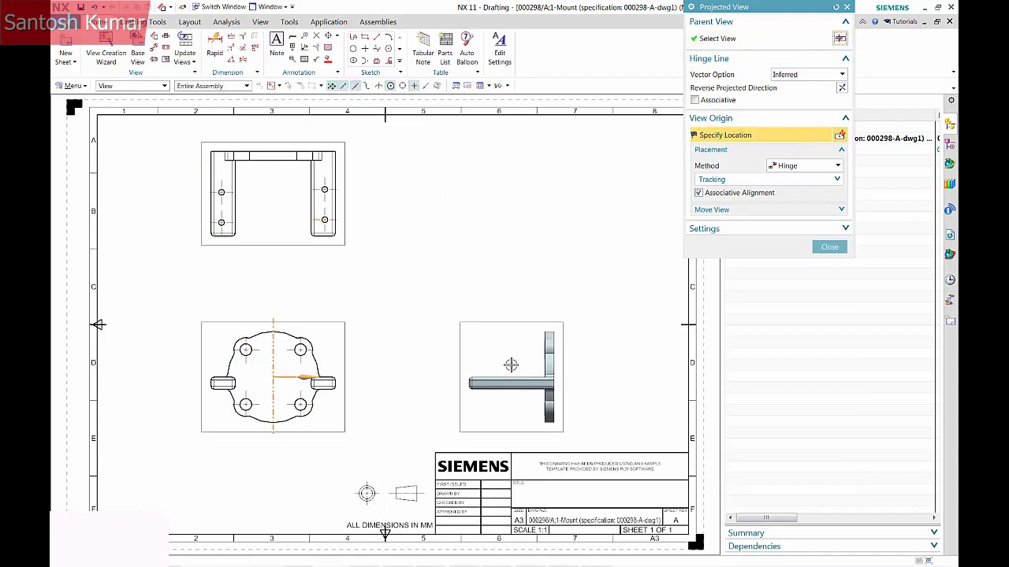
left_click(512, 365)
left_click(829, 246)
- Add a rapid dimension for the vertical spacing of the right arm's two holes, placed right of the base view
scroll(536, 199, "up", 2)
scroll(526, 199, "up", 1)
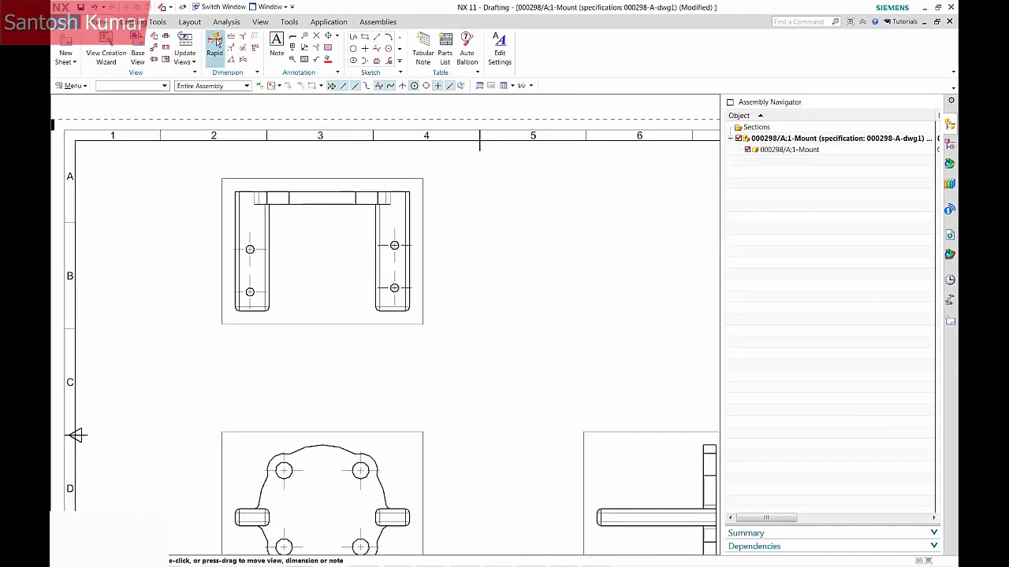
left_click(215, 45)
scroll(460, 320, "up", 2)
left_click(412, 295)
left_click(417, 239)
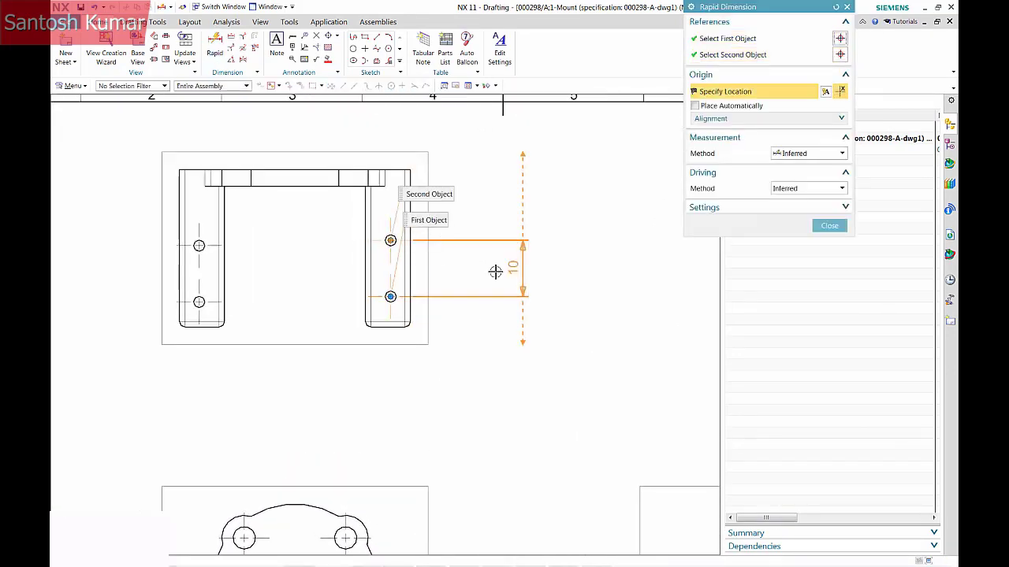
left_click(516, 268)
- Dimension the right arm's length from its free end to the plate, placing it outside the hole-spacing dimension
left_click(403, 326)
left_click(390, 183)
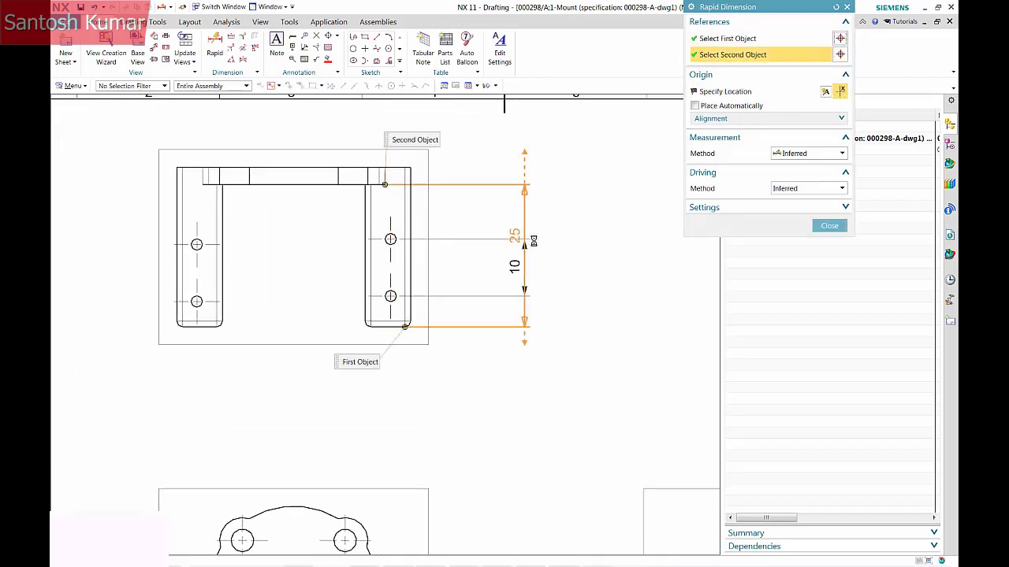
left_click(551, 236)
- Add a vertical dimension for the plate thickness in the upper view, placed in line with the arm-length dimension
left_click(384, 183)
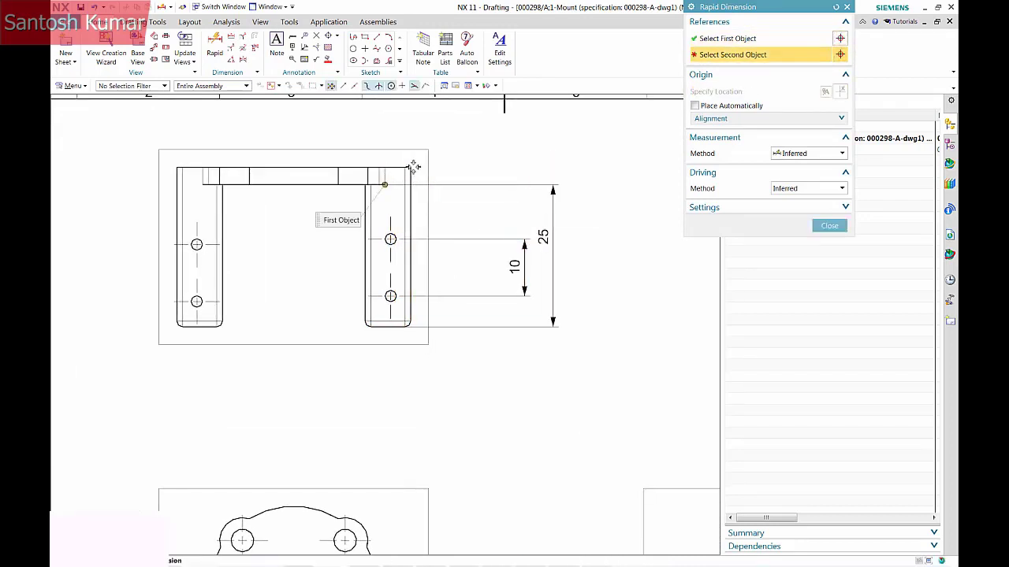
left_click(410, 166)
left_click(796, 153)
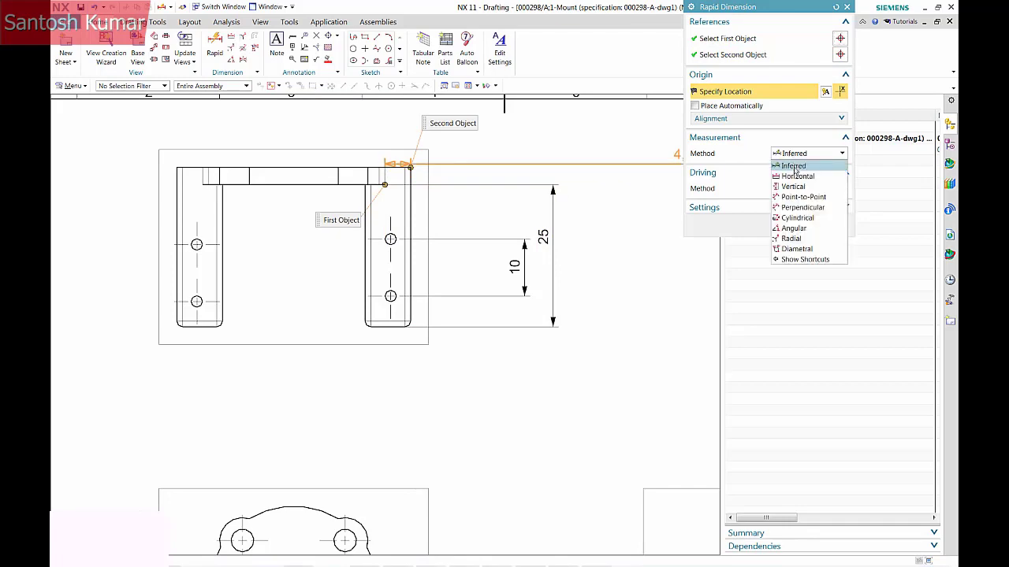
left_click(793, 178)
left_click(793, 157)
left_click(794, 186)
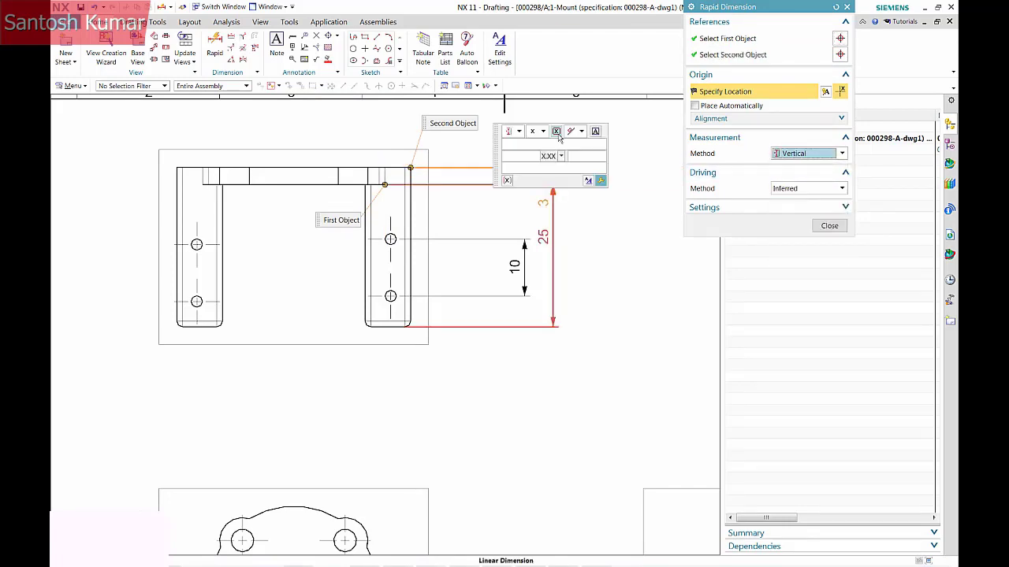
middle_click_drag(551, 129, 543, 243, "shift")
left_click(543, 243)
left_click(827, 227)
key("ctrl+f")
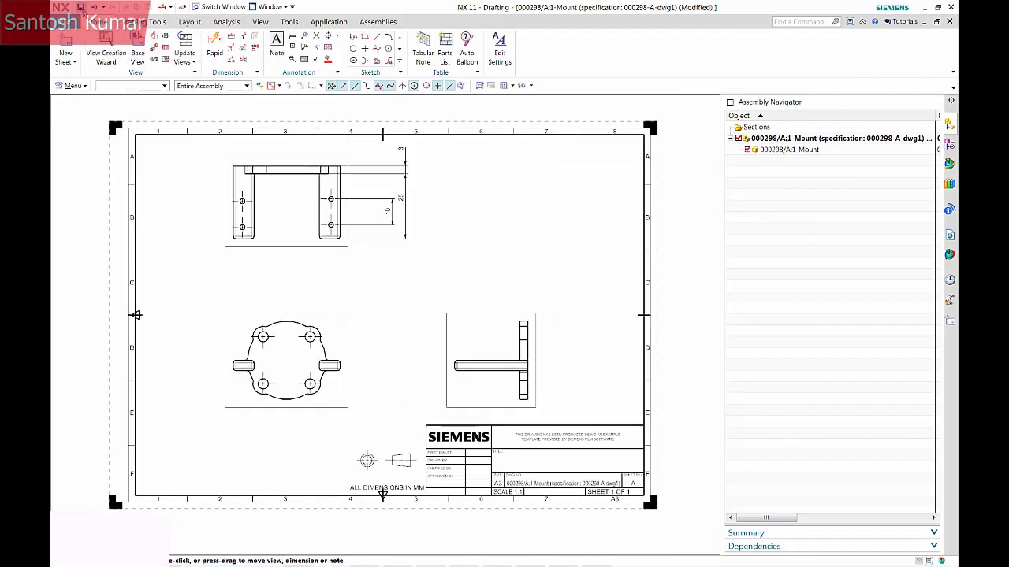
- Save the mount drawing and export its sheet to PDF
left_click(80, 7)
left_click(68, 21)
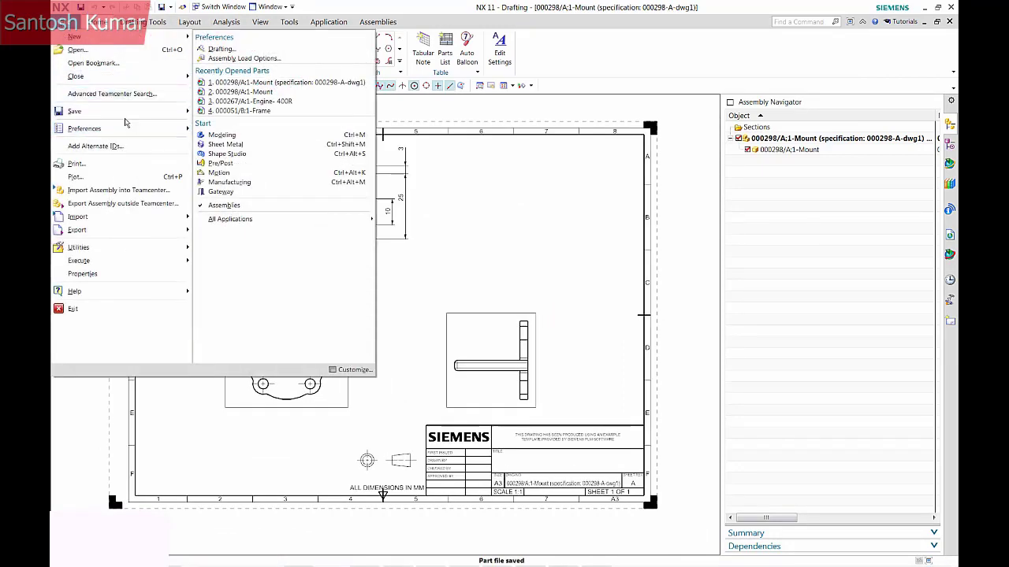
mouse_move(77, 229)
left_click(221, 235)
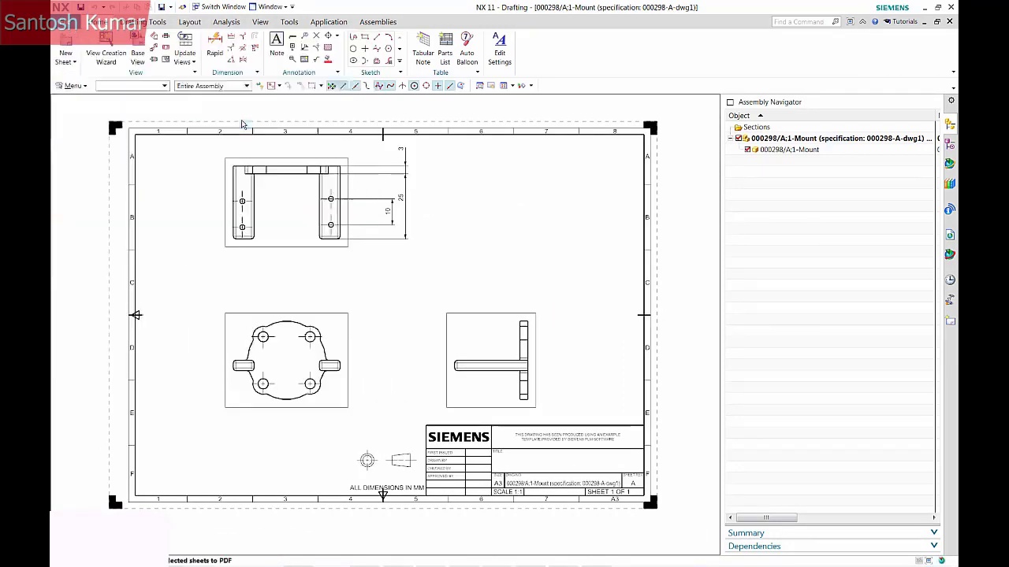
left_click(755, 311)
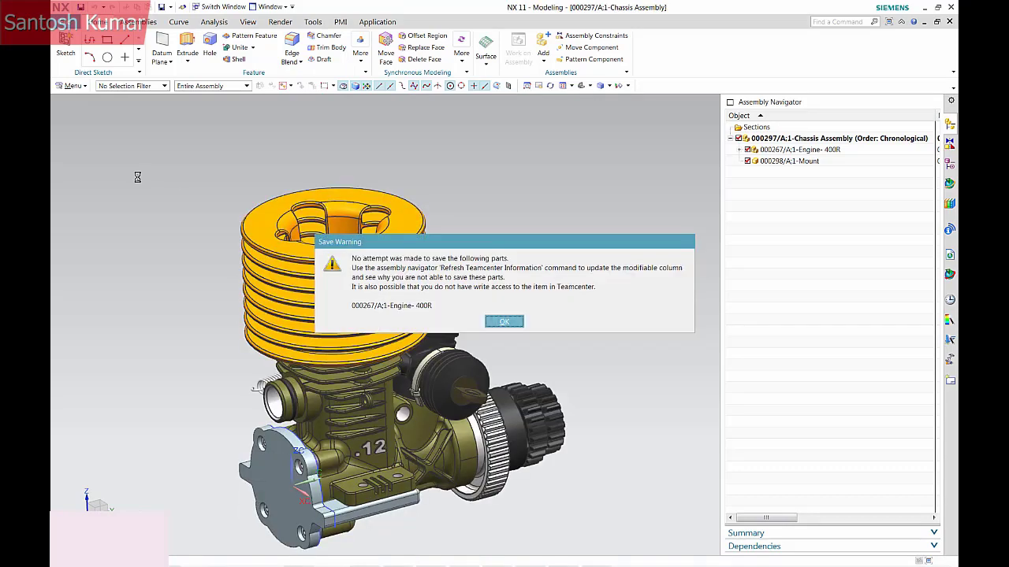
- Dismiss the save warning in the Chassis Assembly and close all files without saving Engine- 400R
left_click(506, 321)
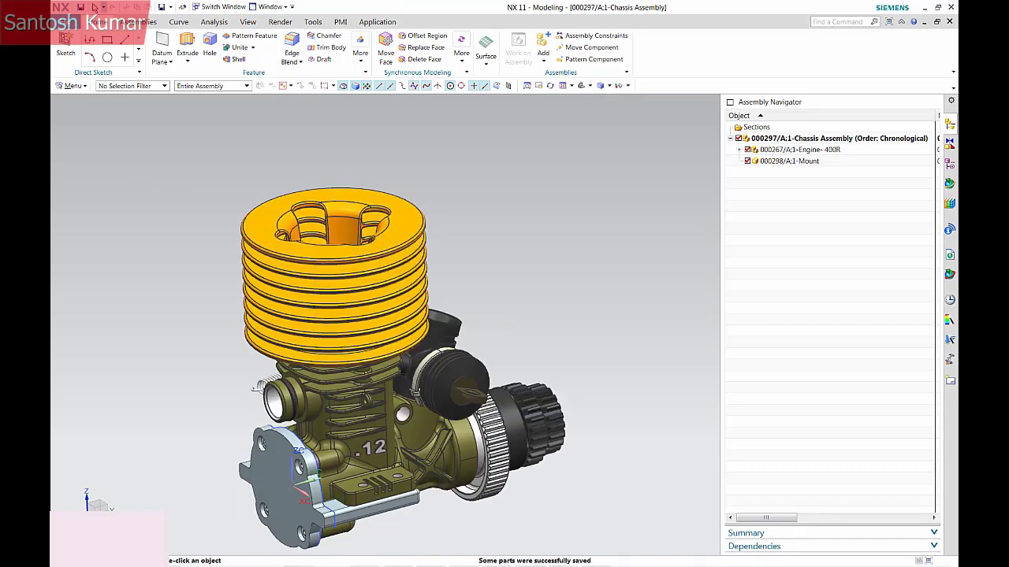
left_click(69, 21)
mouse_move(74, 71)
left_click(205, 78)
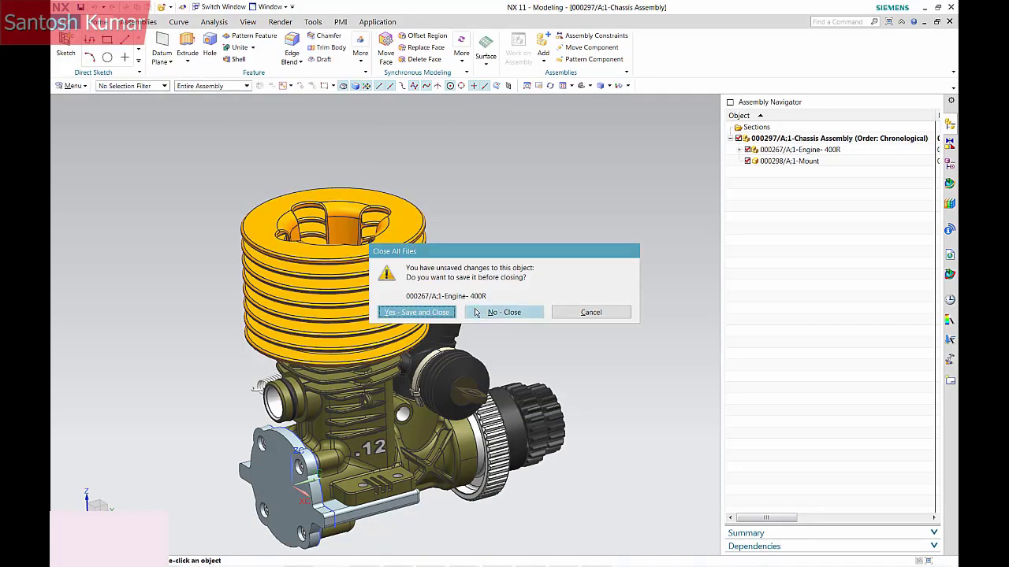
left_click(502, 312)
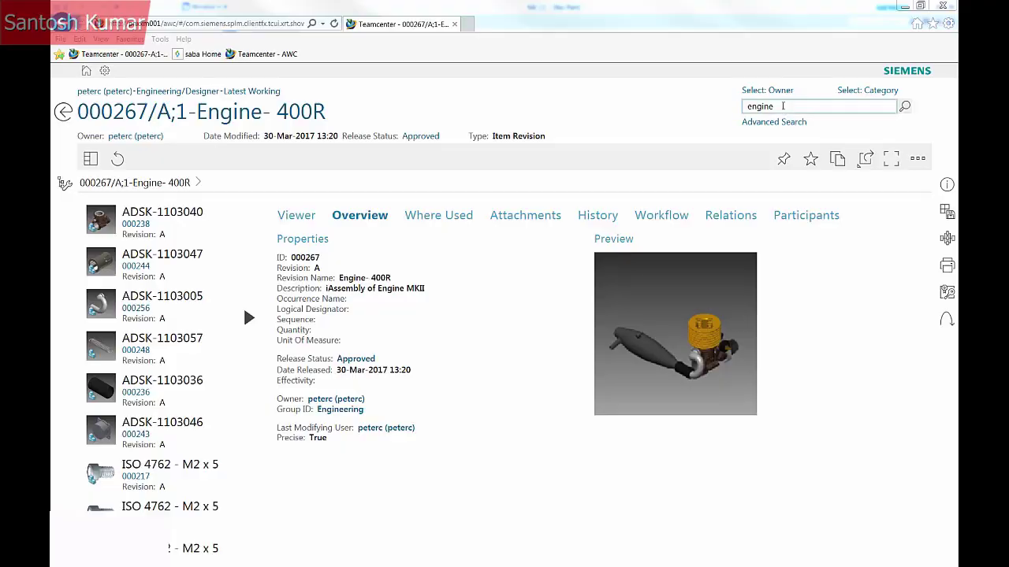
- In Teamcenter Active Workspace, search for "mount" and open the Mount item revision
left_click(783, 110)
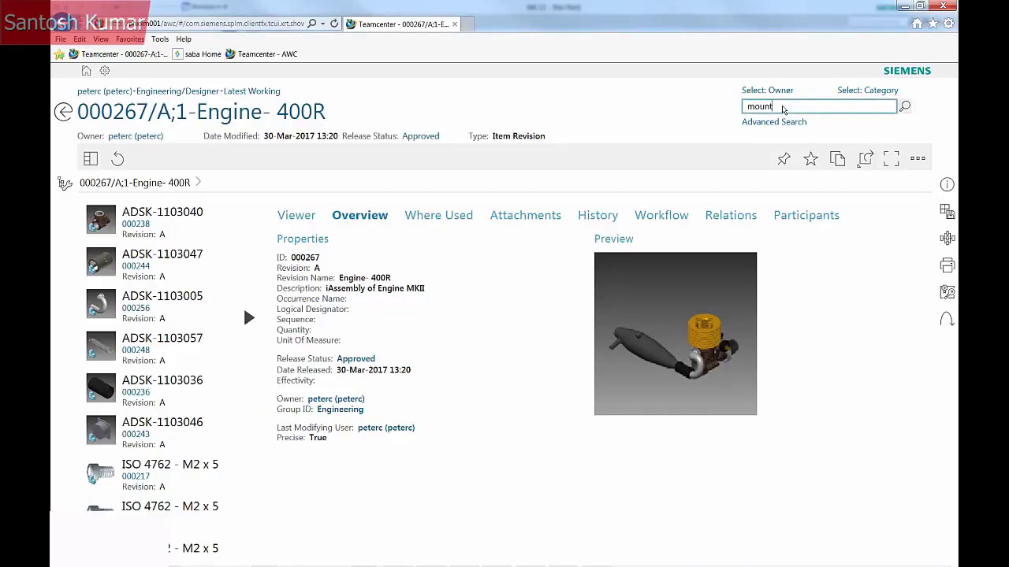
type("mount")
key("Return")
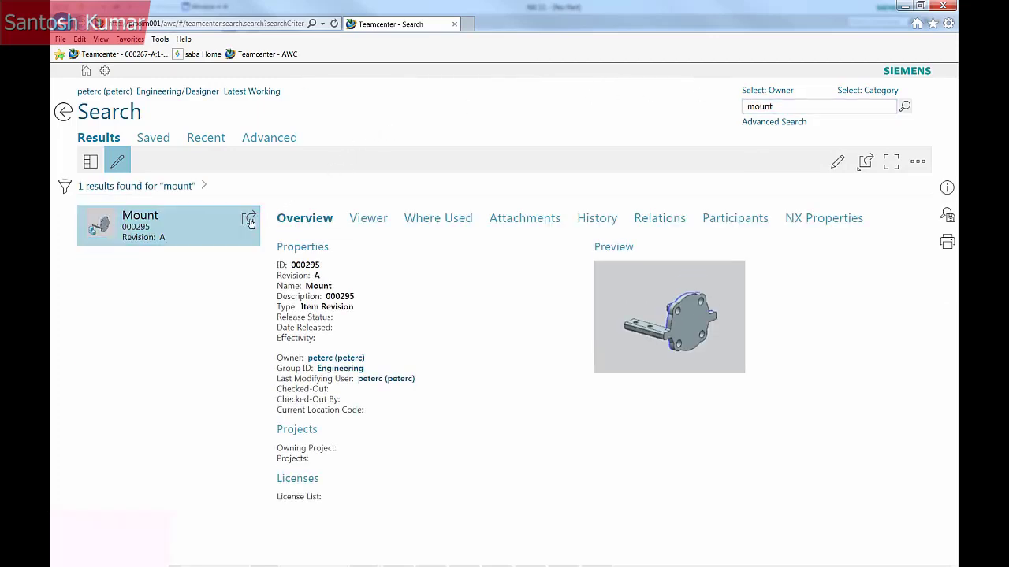
left_click(249, 220)
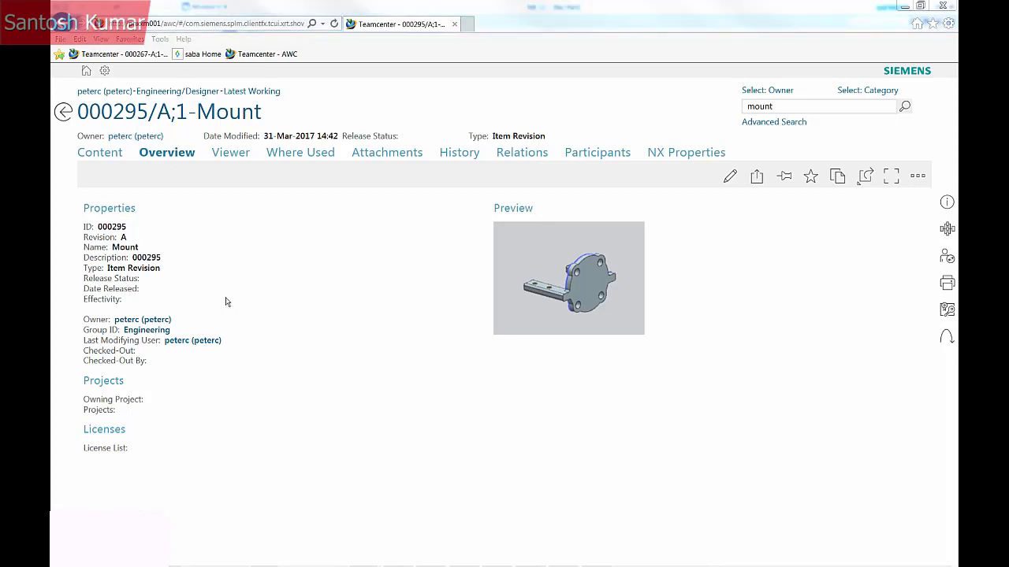
- View the Mount's 3D model and measure the distance between its two arms
left_click(233, 153)
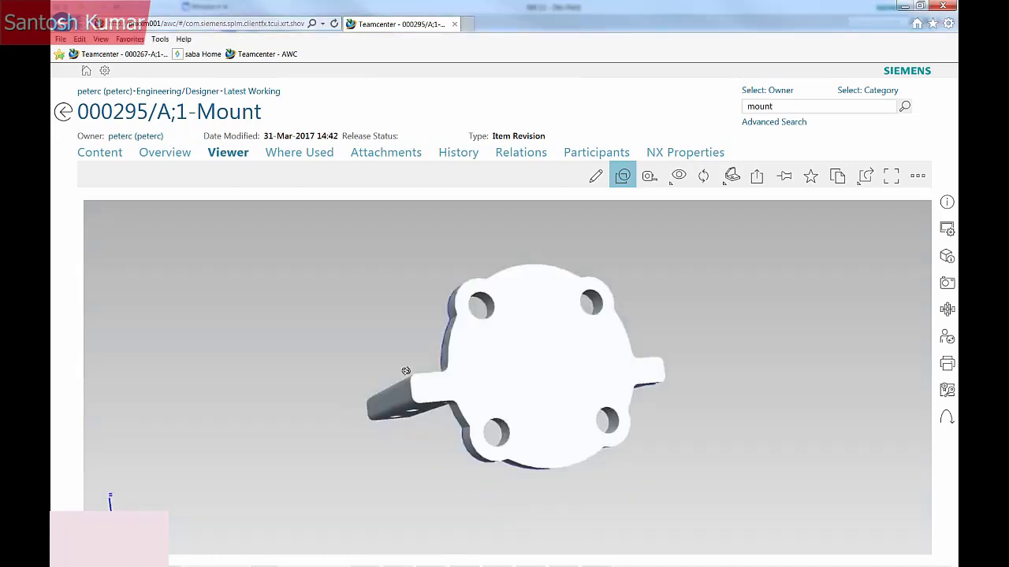
left_click_drag(405, 372, 372, 434)
left_click(947, 256)
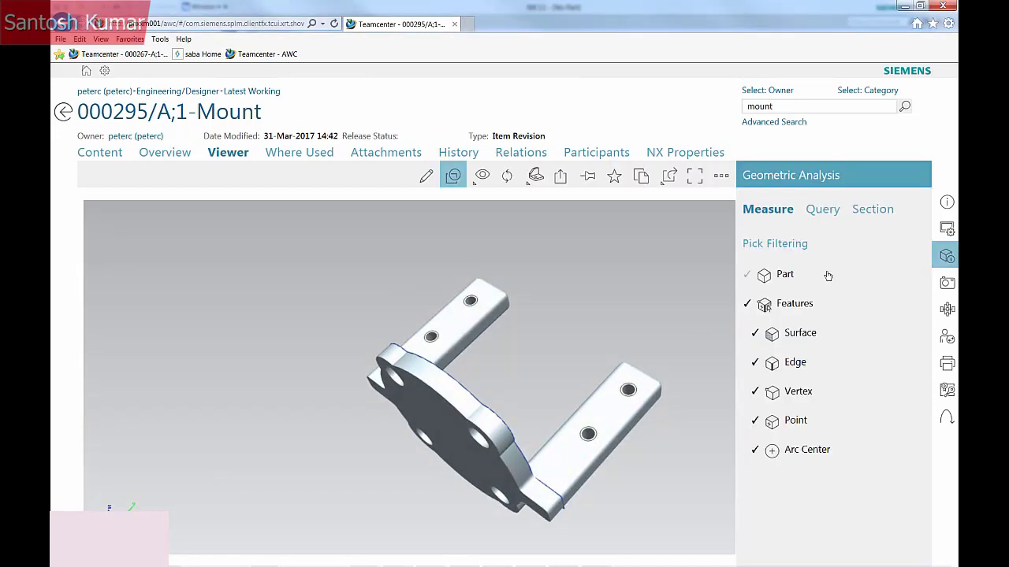
left_click(629, 391)
left_click_drag(628, 391, 592, 308)
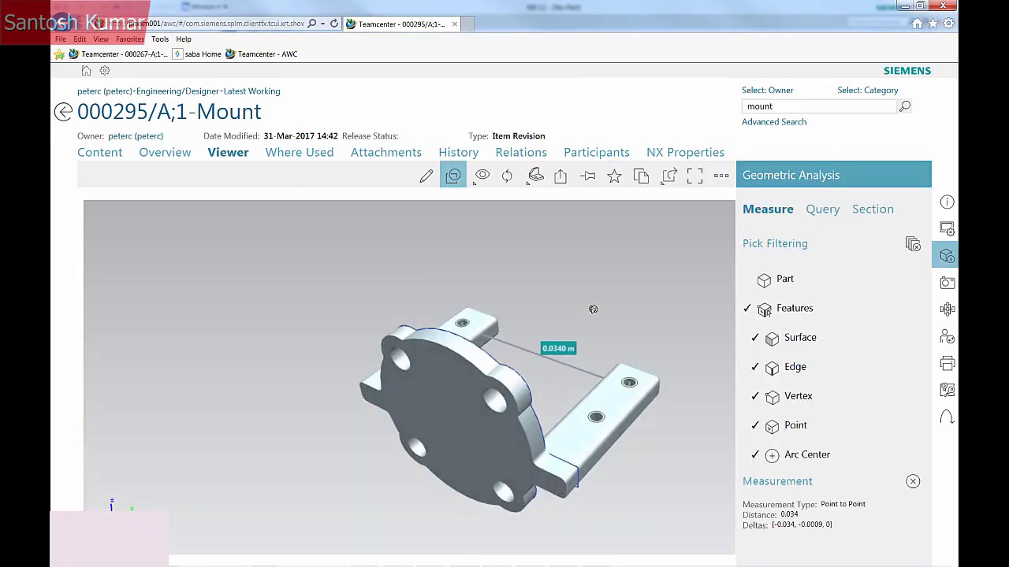
- Query the centre points of the plate's two upper holes and the cylinder geometry of an arm hole and a lower plate hole
left_click(821, 209)
left_click(398, 357)
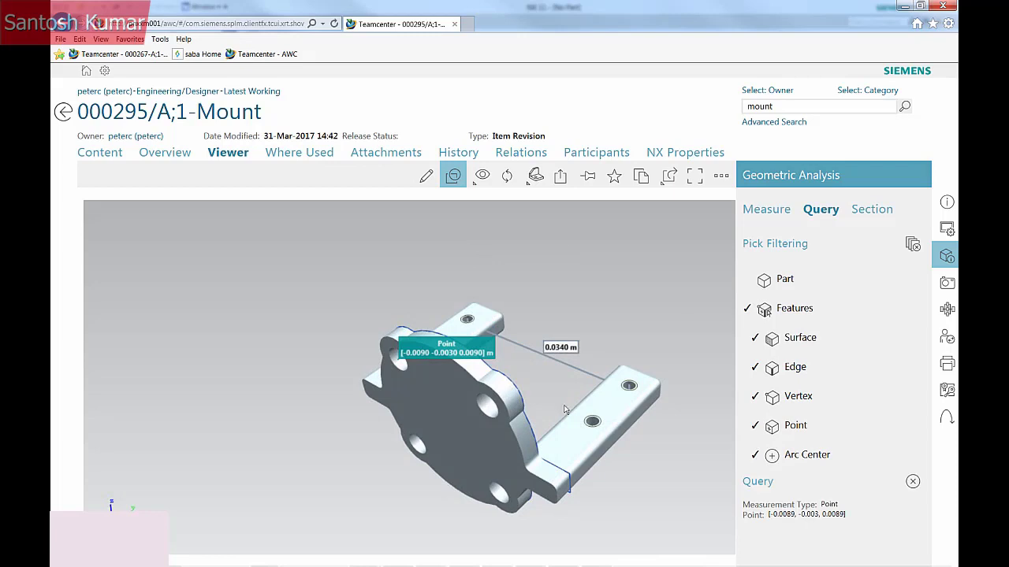
left_click(491, 405)
left_click(790, 348)
left_click(589, 421)
left_click_drag(639, 447, 646, 361)
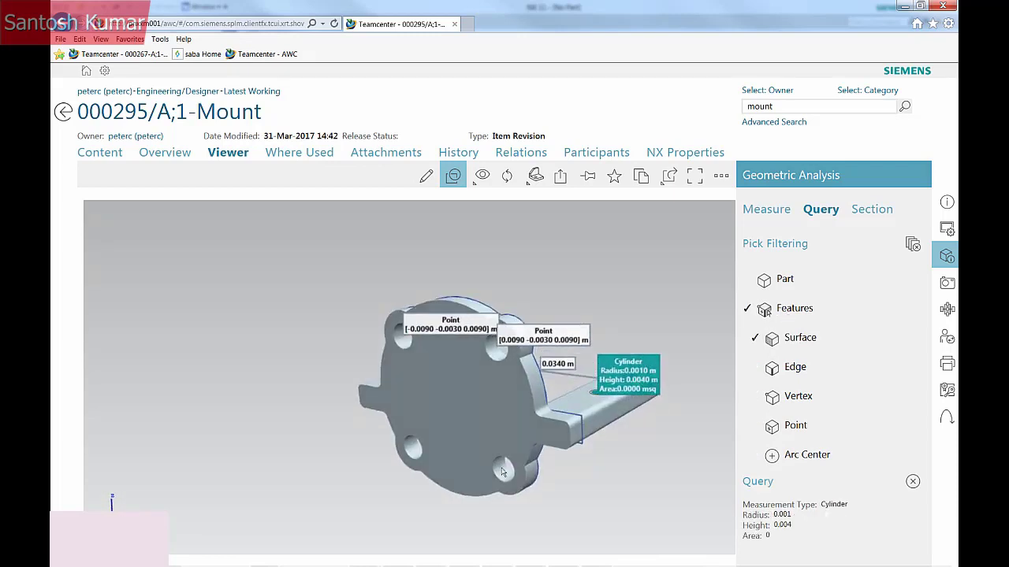
left_click(502, 473)
left_click_drag(504, 473, 539, 476)
left_click(946, 255)
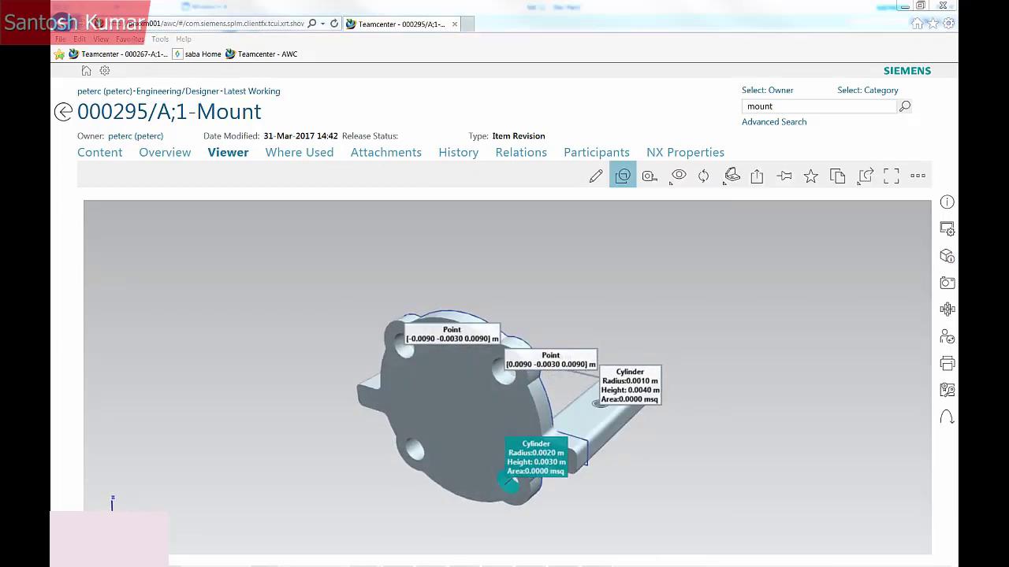
- Check where the Mount is used and view its attached drawing PDF 000295_A_PDF_1
left_click(307, 153)
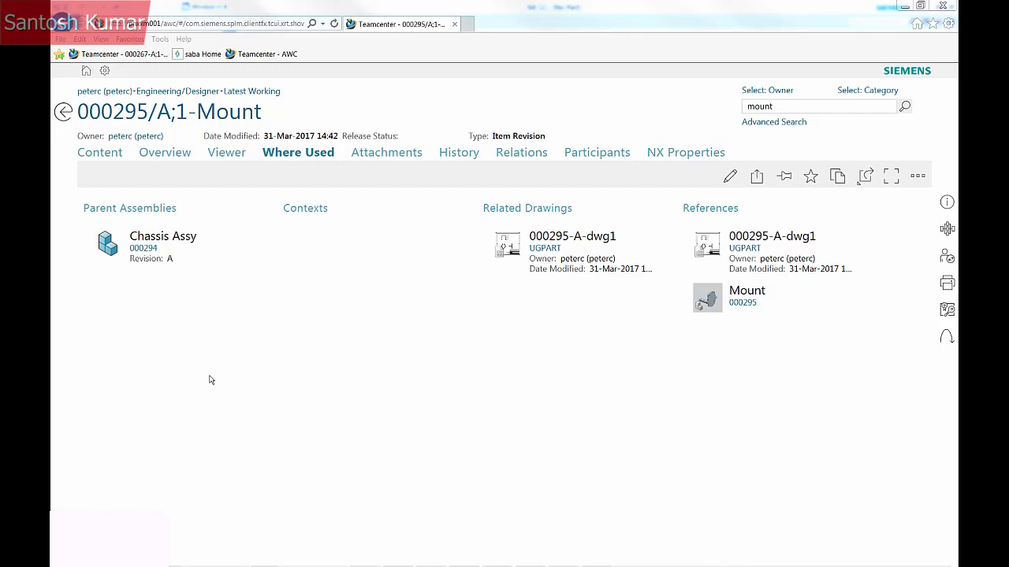
left_click(408, 157)
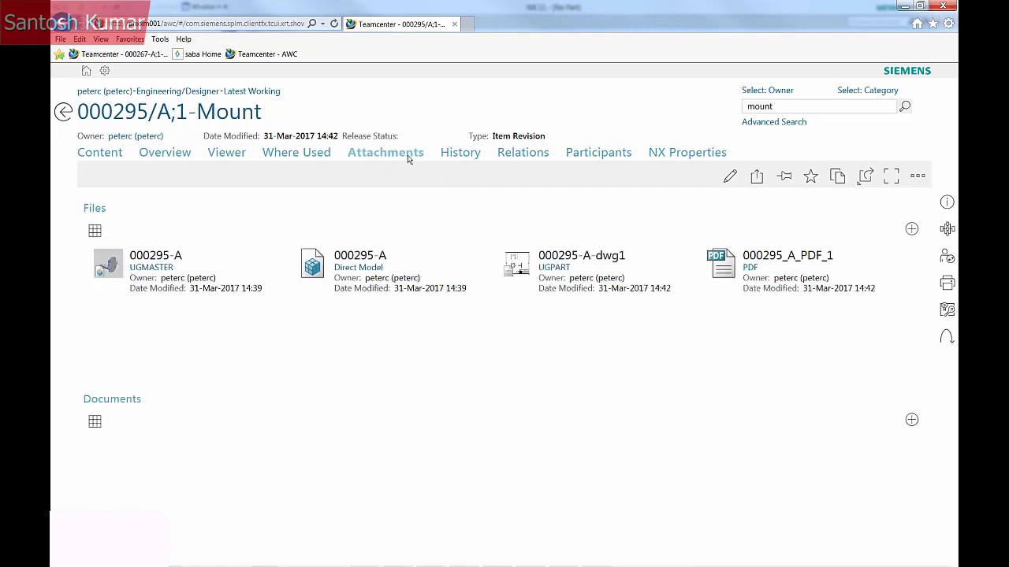
left_click(856, 271)
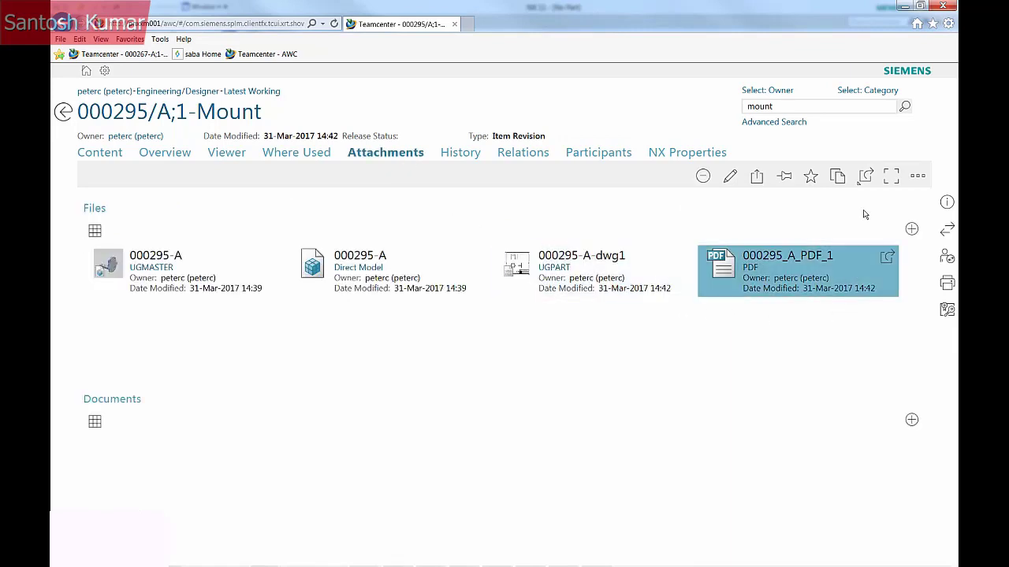
left_click(865, 177)
left_click(869, 197)
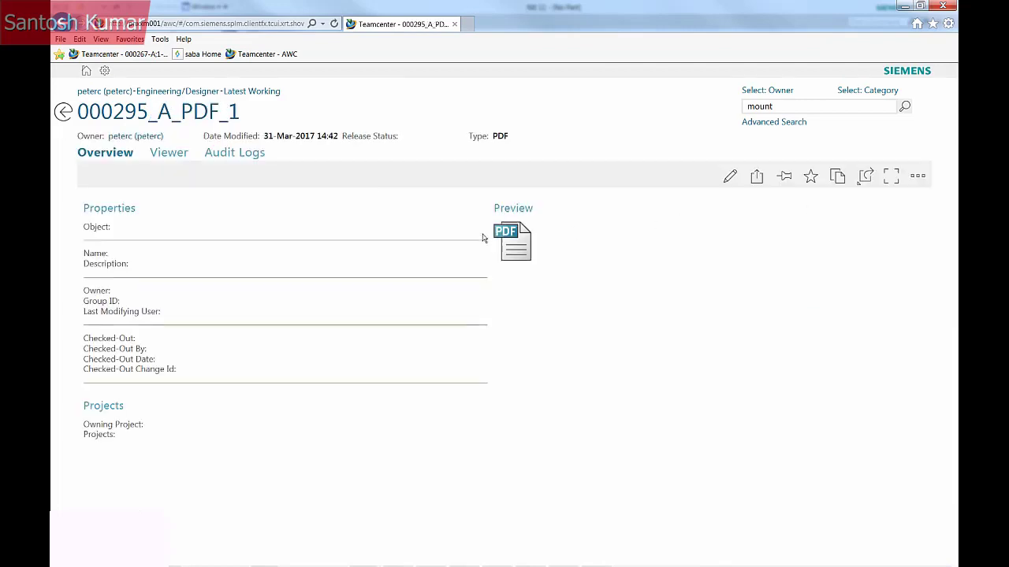
left_click(169, 153)
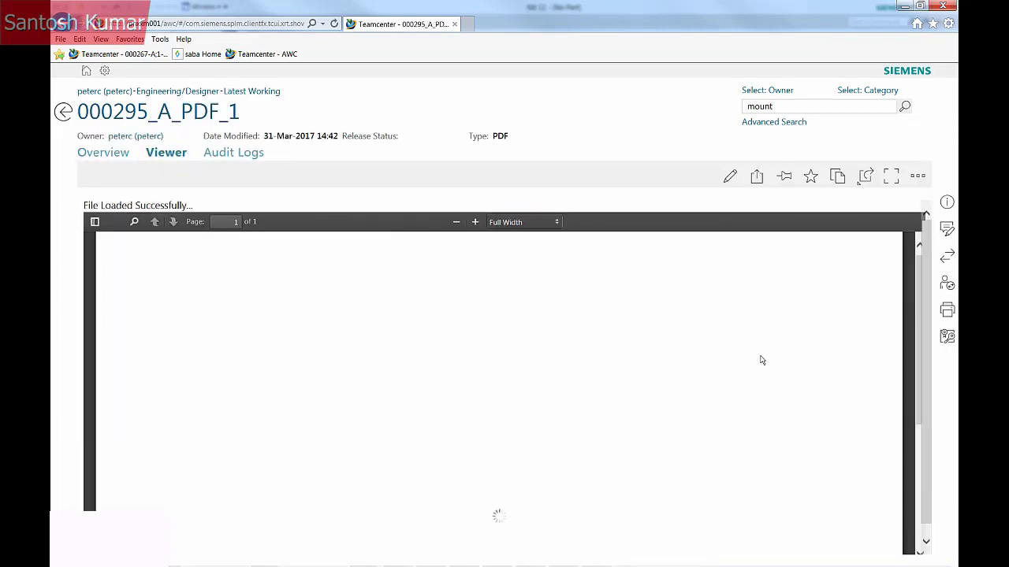
mouse_move(919, 290)
left_mouse_down()
mouse_move(927, 369)
mouse_move(927, 290)
left_mouse_up()
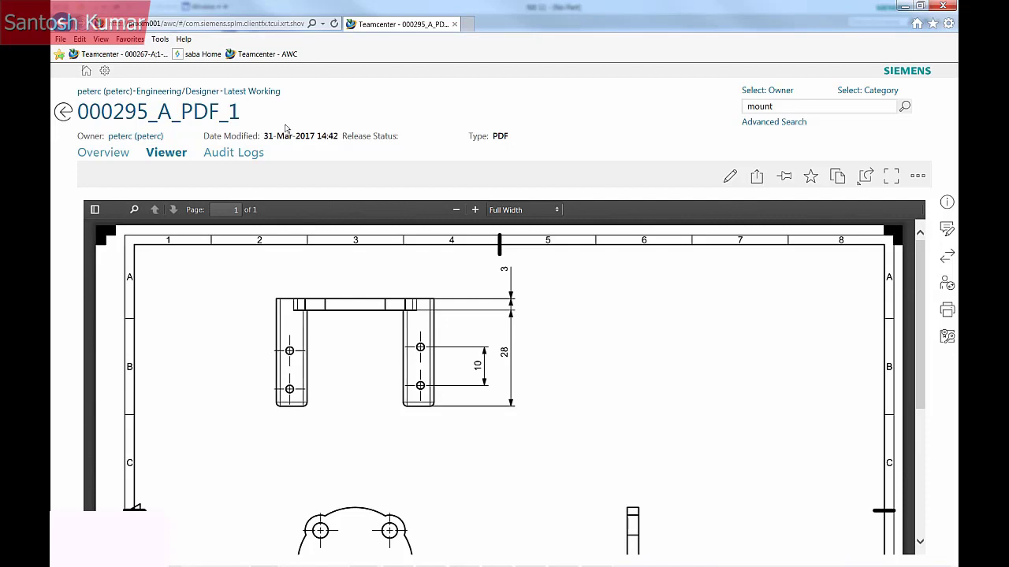
- Return to the Mount's overview and submit it to a workflow using the AAA Quick Review template
left_click(63, 111)
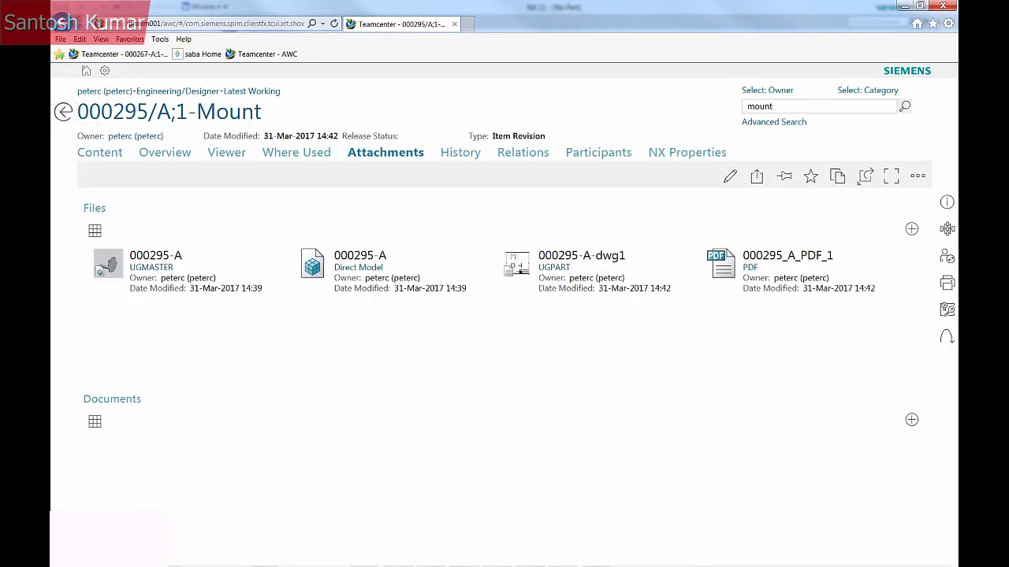
left_click(166, 152)
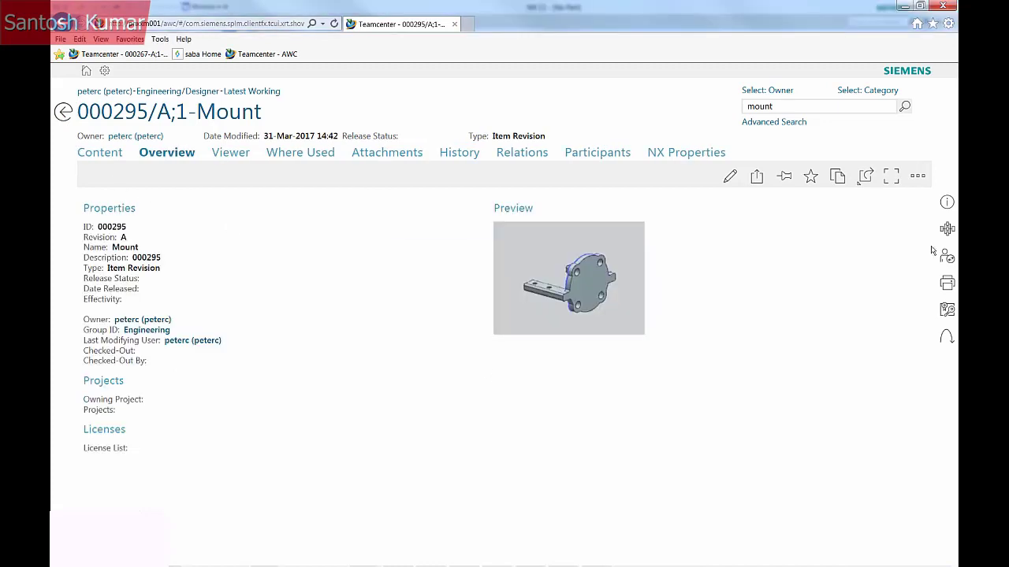
left_click(947, 229)
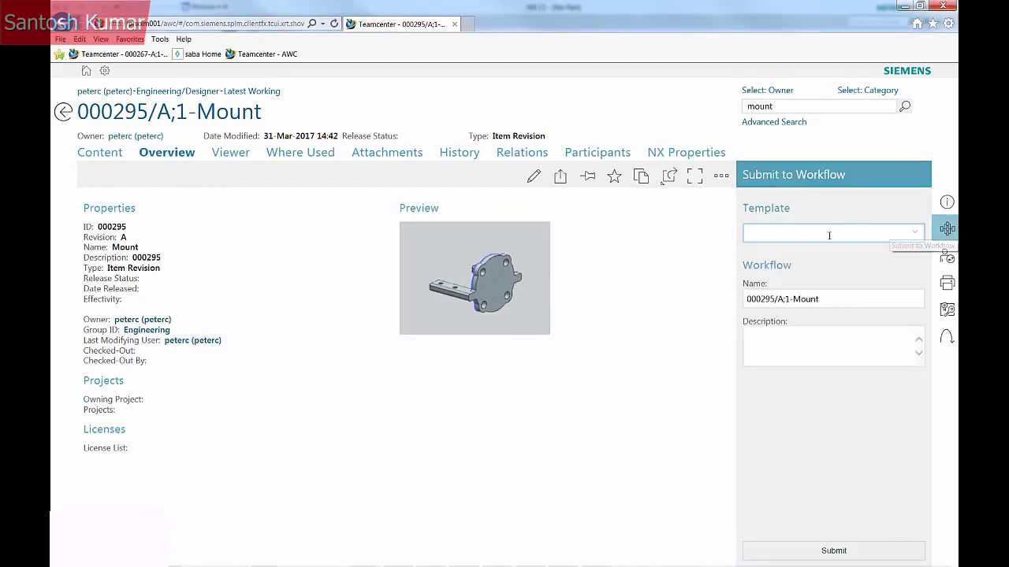
left_click(917, 233)
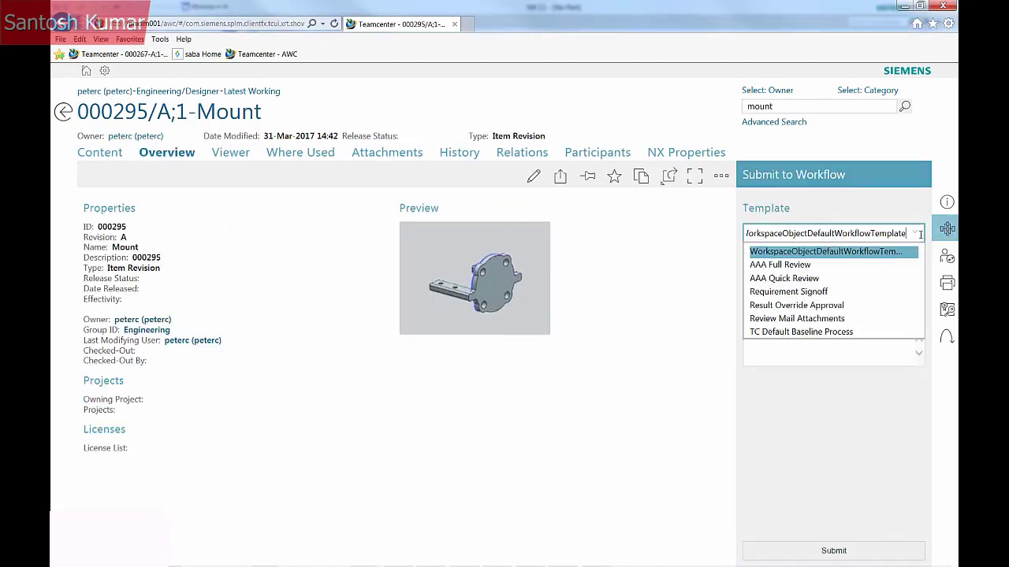
left_click(874, 278)
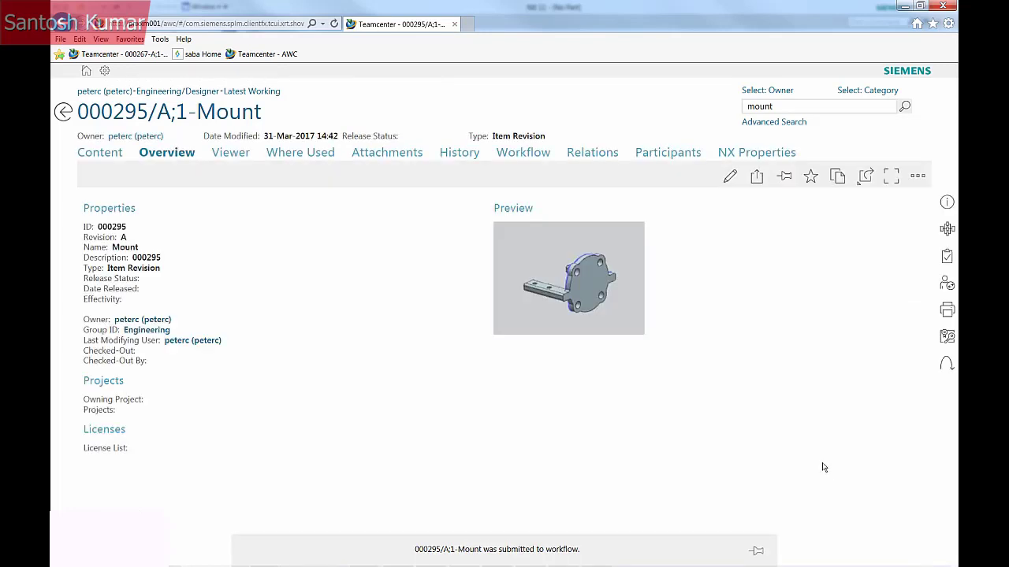
- Open the Mount's Initiate Workflow task from the home page inbox and complete it
left_click(88, 72)
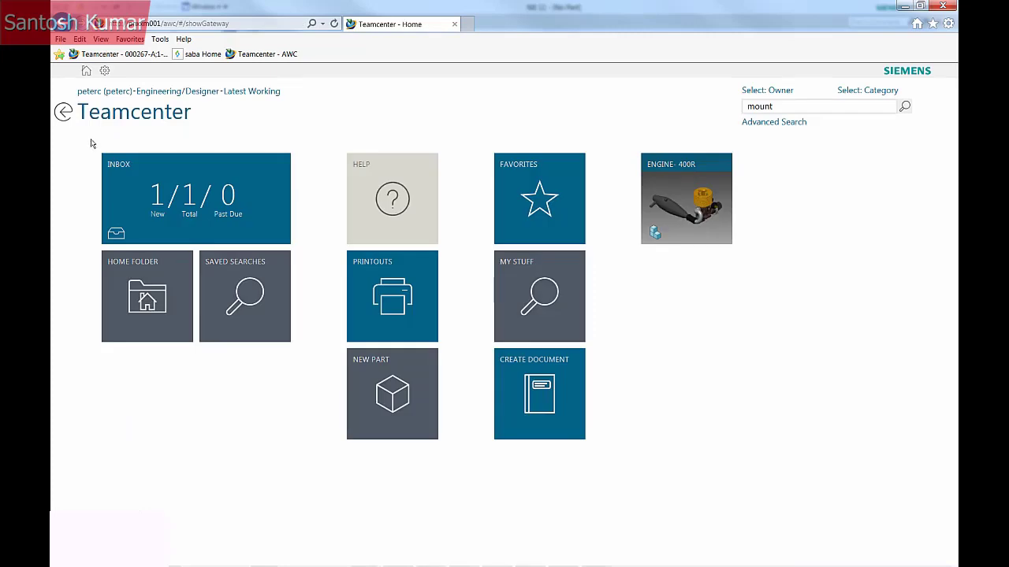
left_click(178, 203)
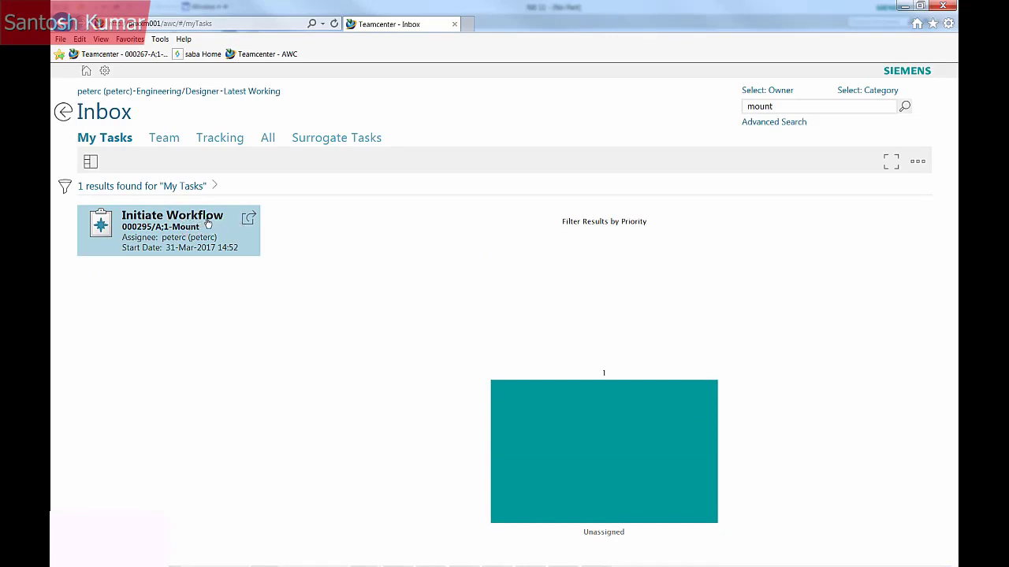
left_click(208, 223)
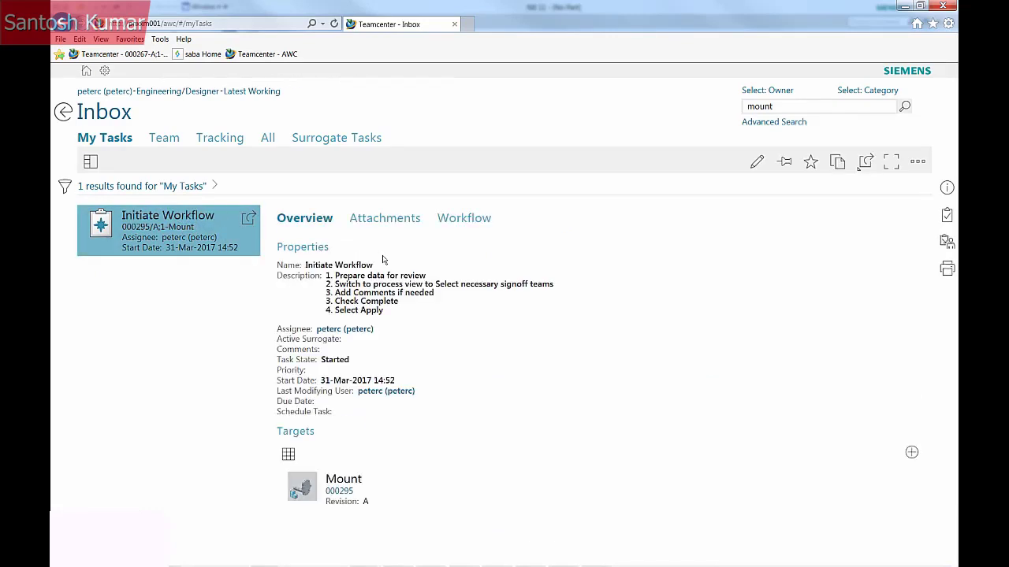
left_click(946, 214)
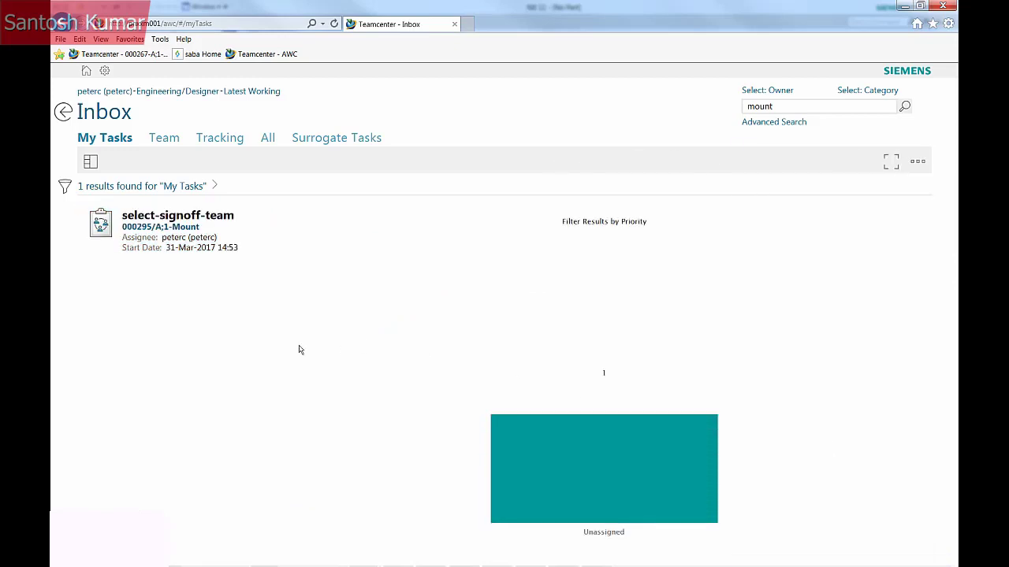
- Perform the Mount's select-signoff-team task, assigning the current user as the Engineering/Designer reviewer
left_click(195, 228)
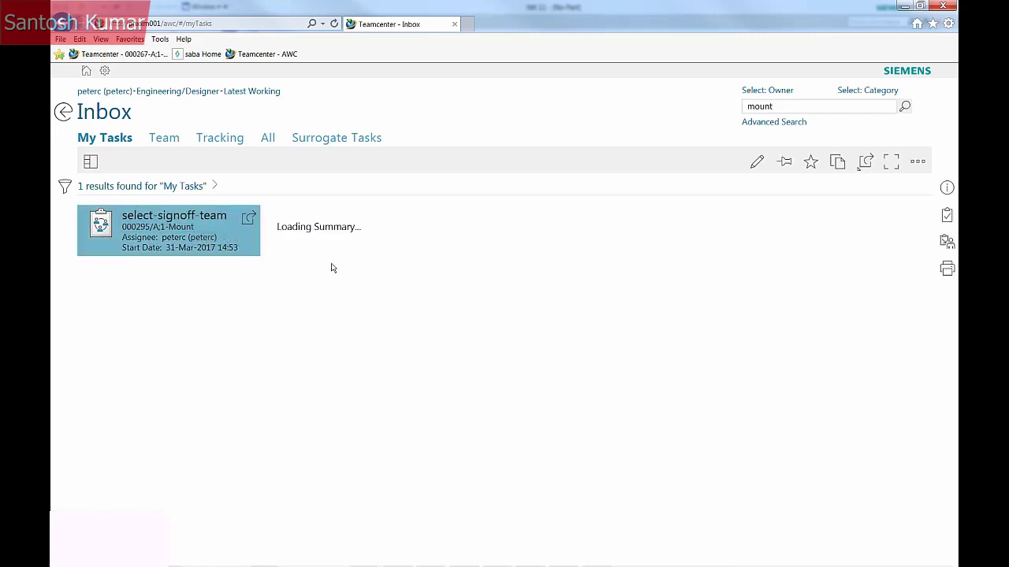
left_click(947, 218)
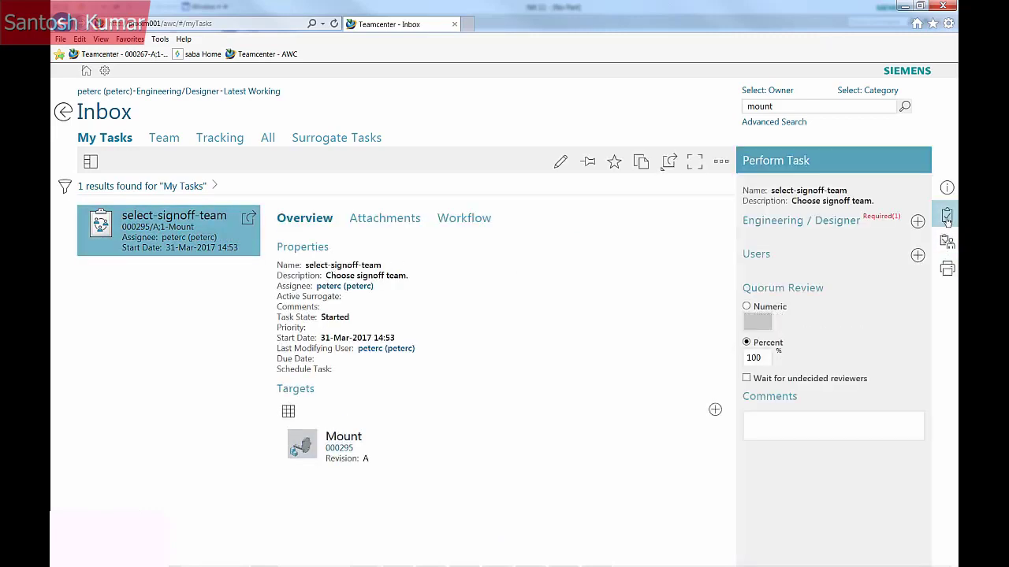
left_click(917, 222)
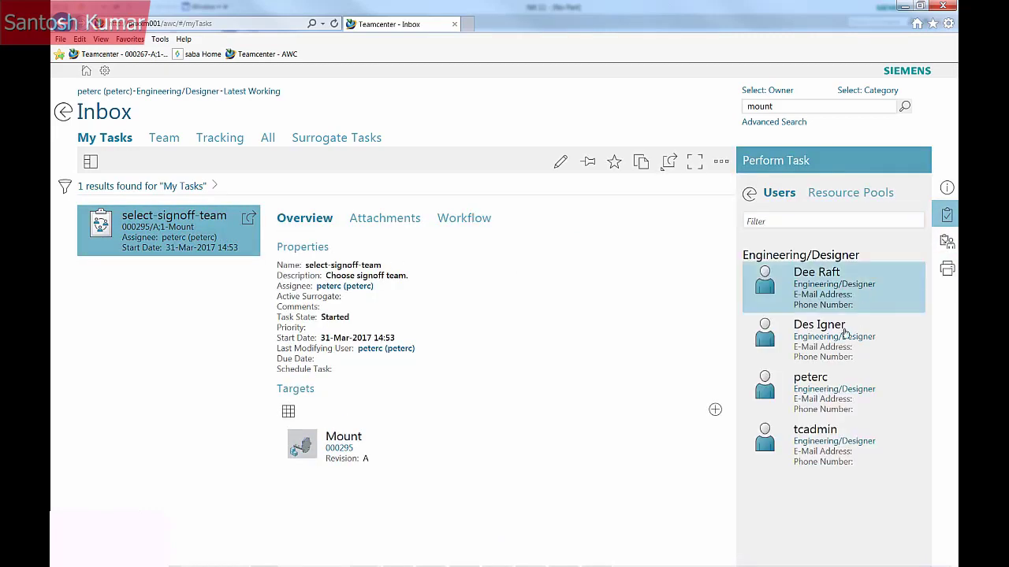
left_click(837, 383)
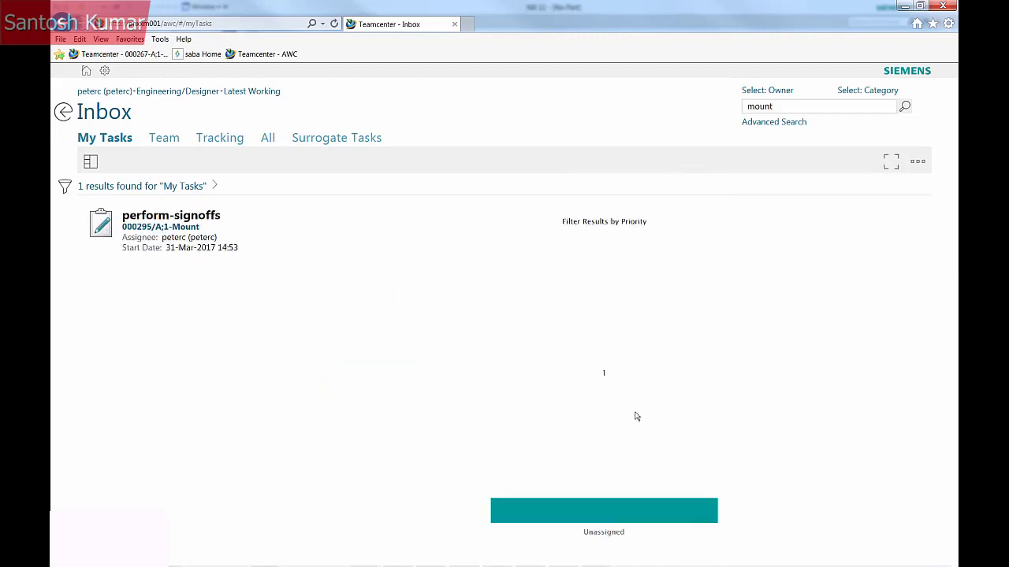
- Approve the Mount's perform-signoffs task with the comment "All good"
left_click(210, 246)
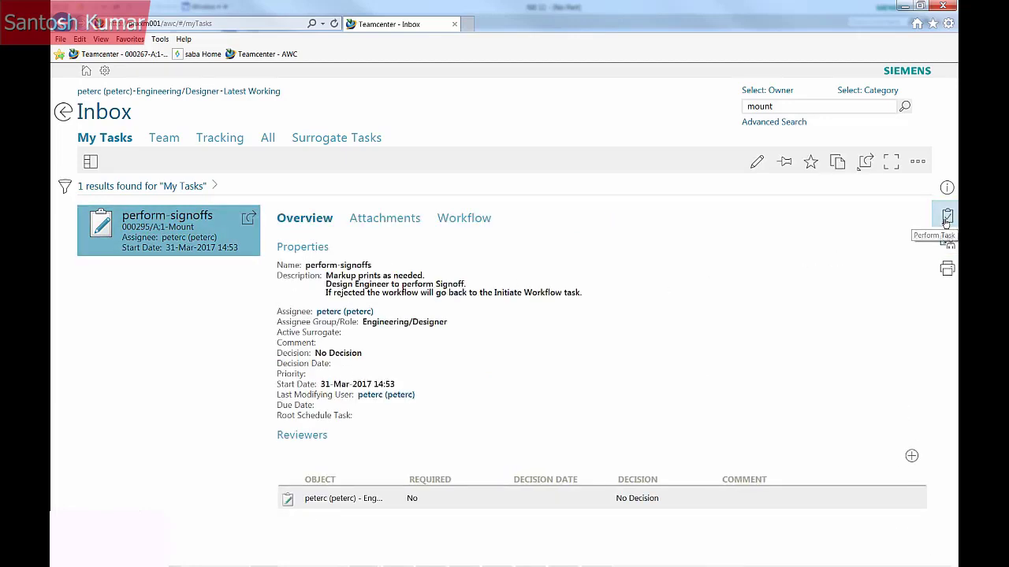
left_click(946, 218)
left_click(766, 287)
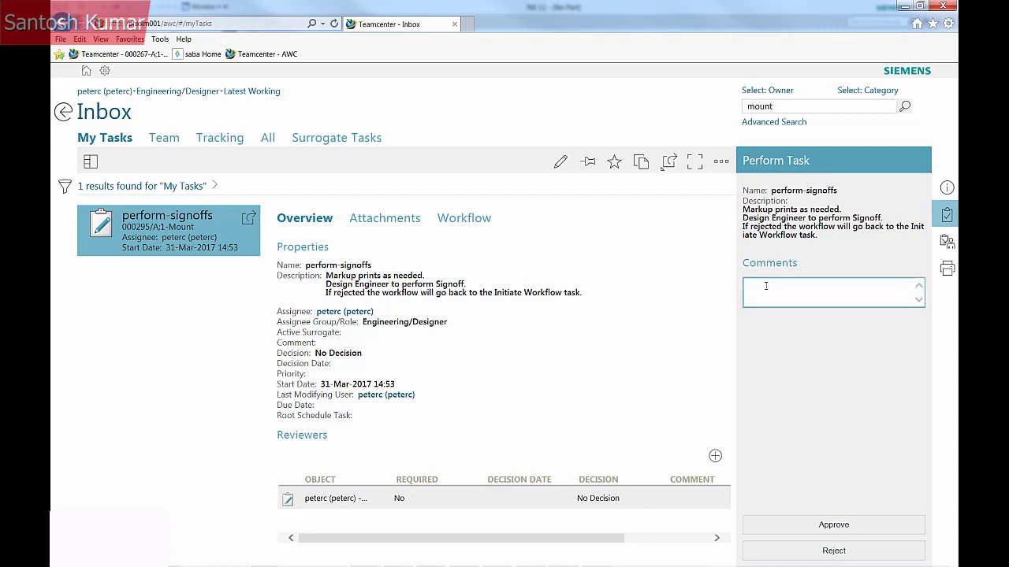
type("All good")
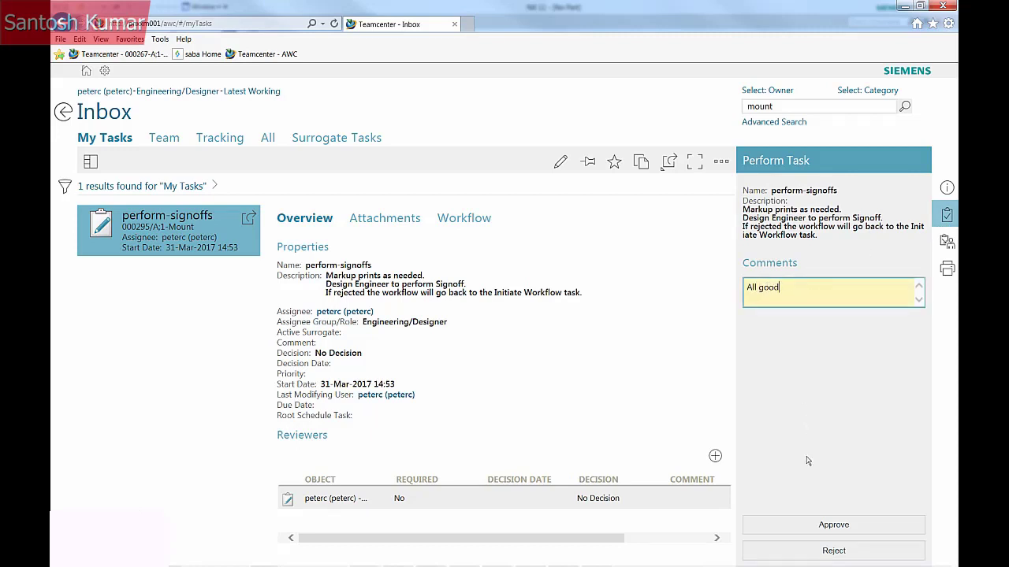
left_click(821, 528)
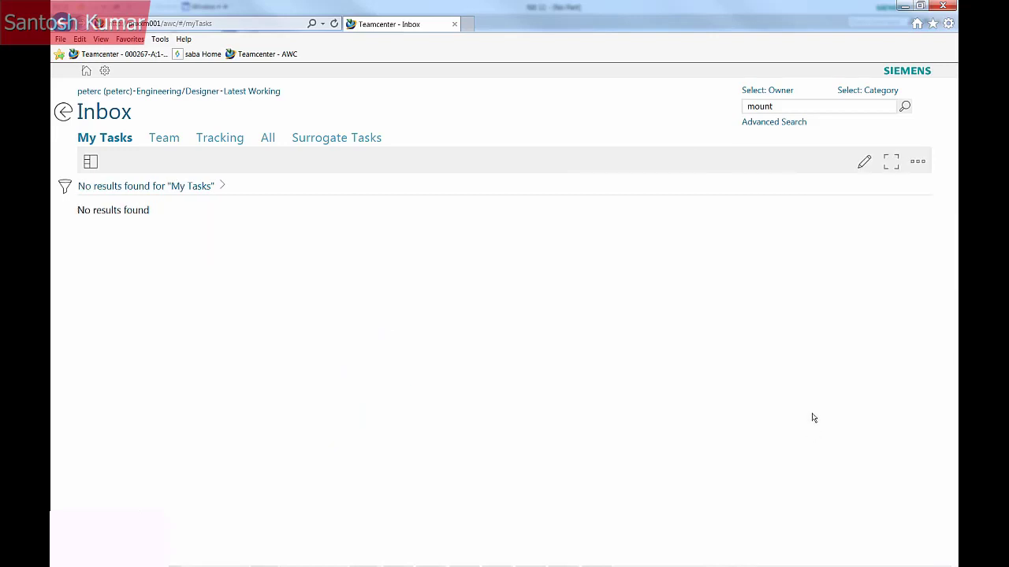
- Search for the Mount again and examine its completed workflow tasks and process diagram
left_click(905, 107)
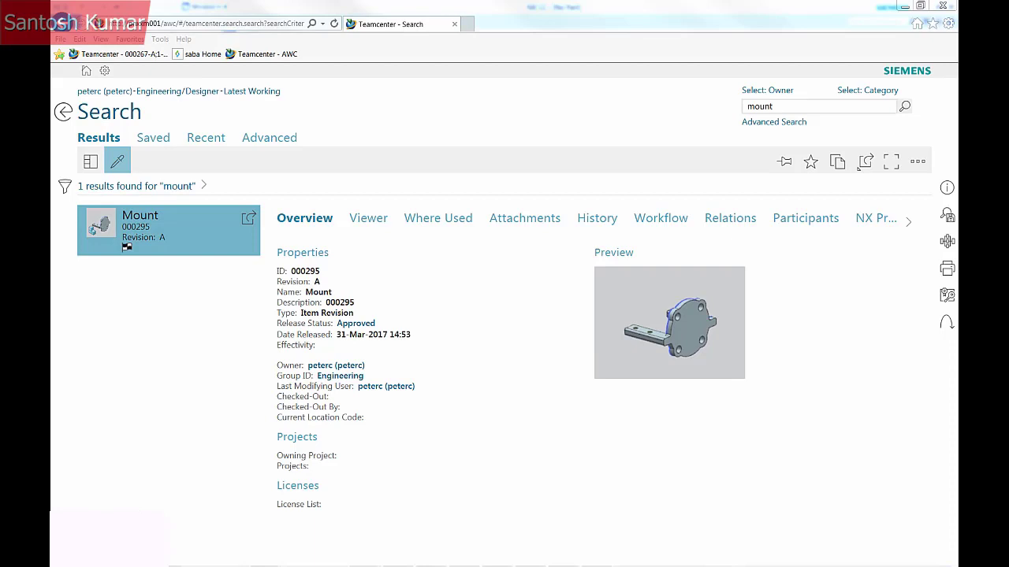
left_click(668, 225)
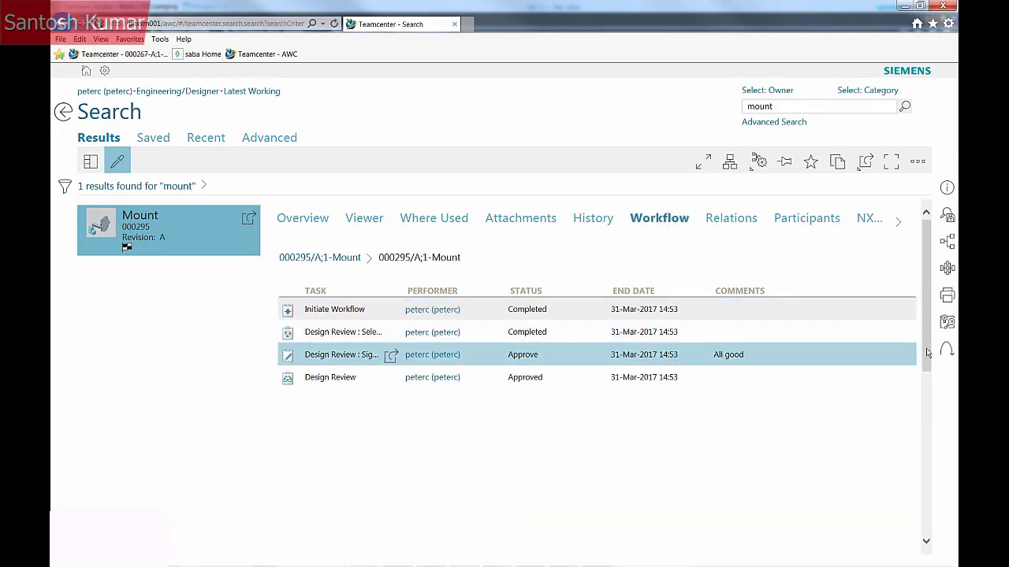
left_click_drag(927, 353, 926, 449)
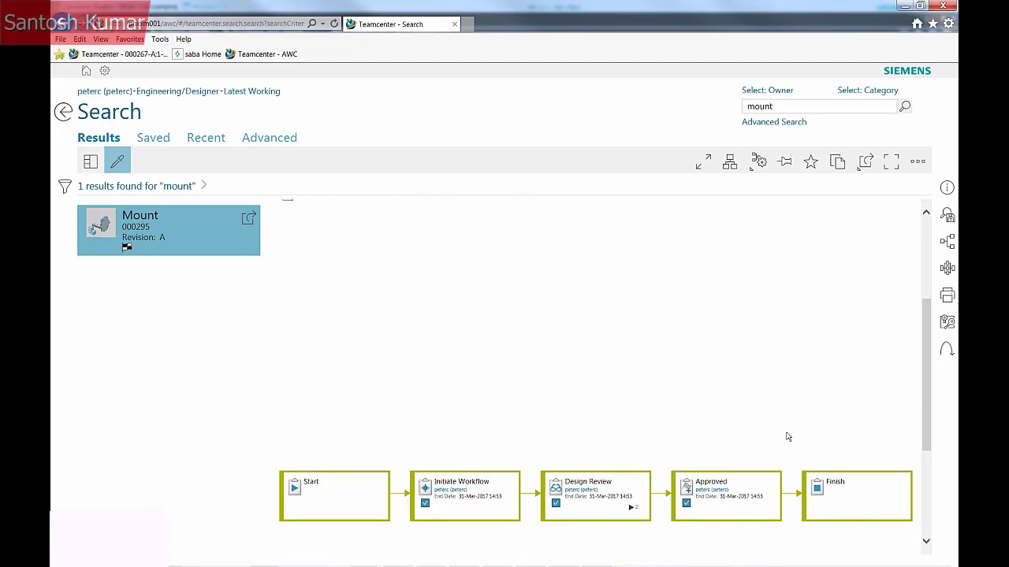
- Search for item 000238 and open the rear engine case ADSK-1103040 in Inventor
double_click(777, 108)
key("Return")
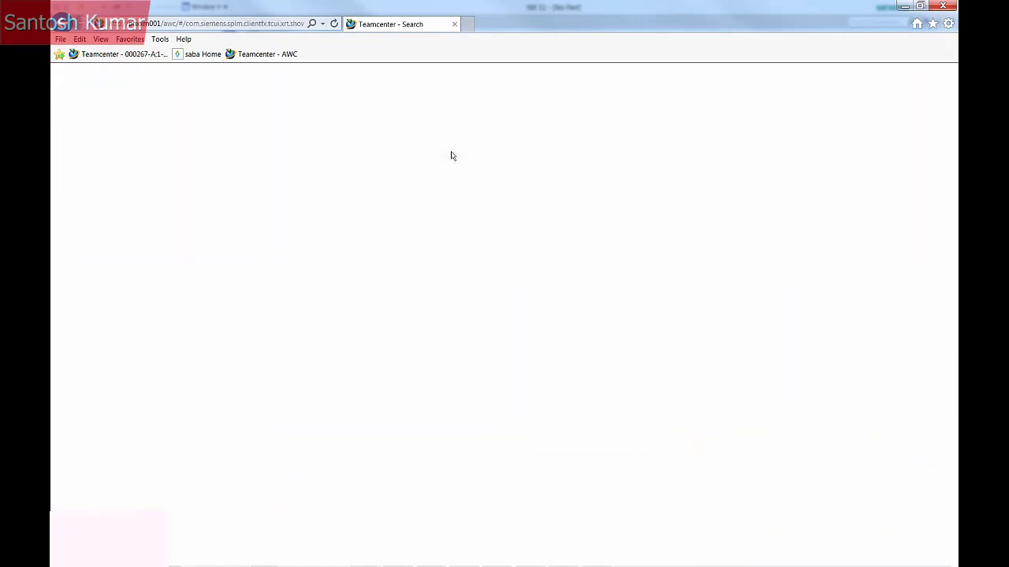
left_click(863, 180)
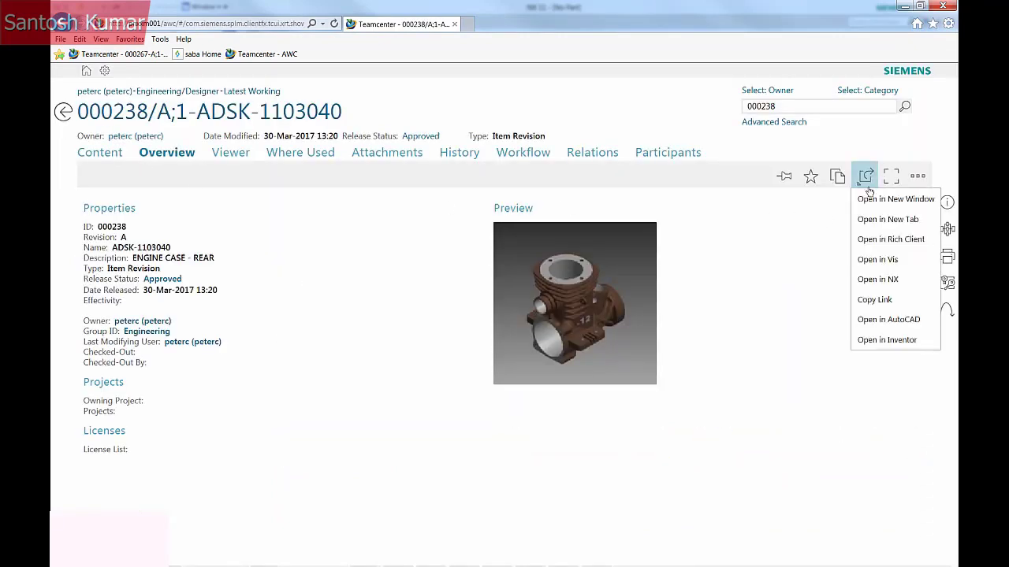
left_click(901, 337)
left_click(688, 547)
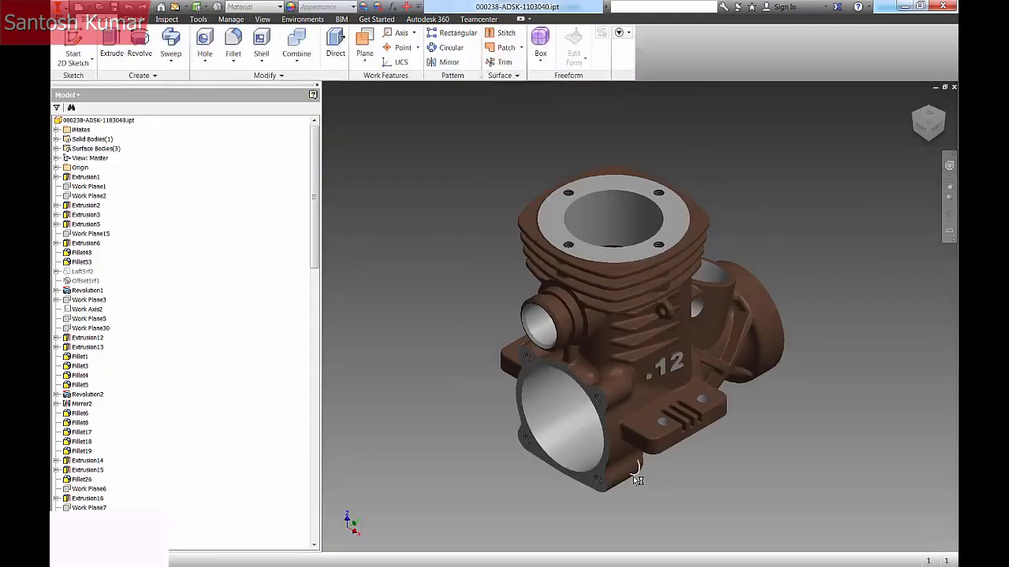
- Delete the existing constraints on the mounting-hole circles of both side flanges in the hole sketch
right_click(478, 359)
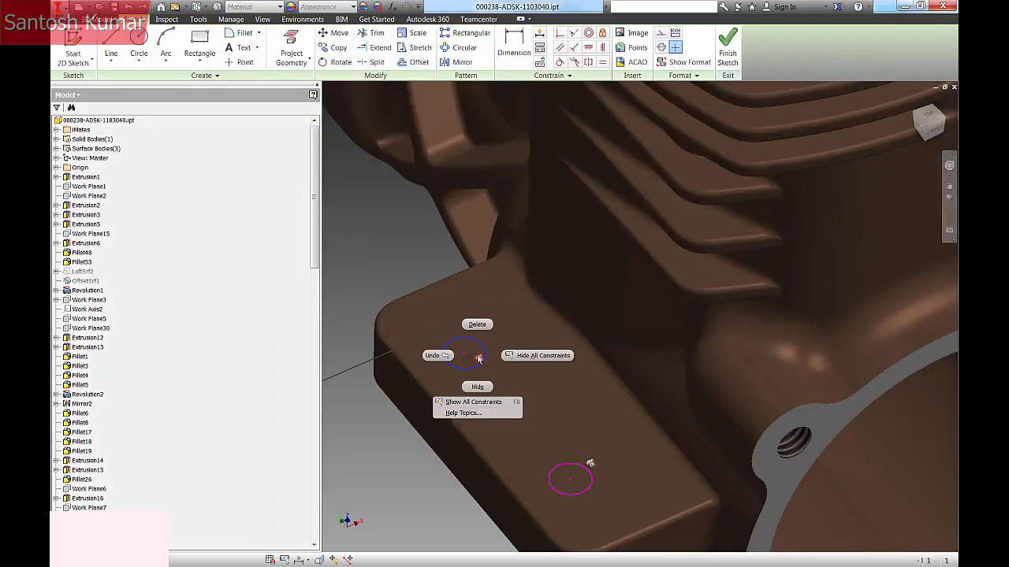
left_click(477, 325)
right_click(591, 462)
left_click(591, 431)
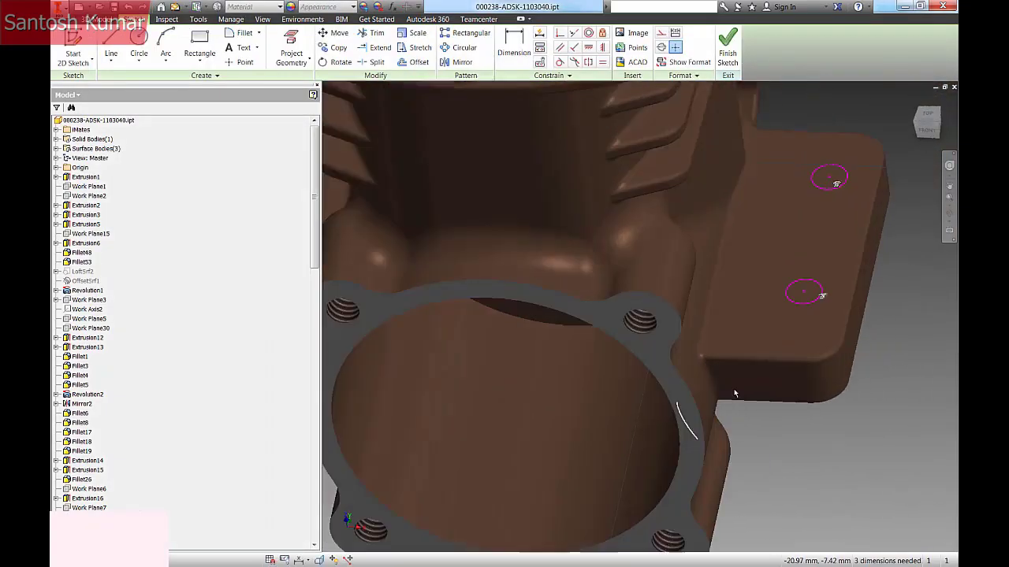
scroll(851, 276, "down", 1)
right_click(778, 311)
left_click(779, 276)
scroll(812, 149, "down", 1)
right_click(743, 198)
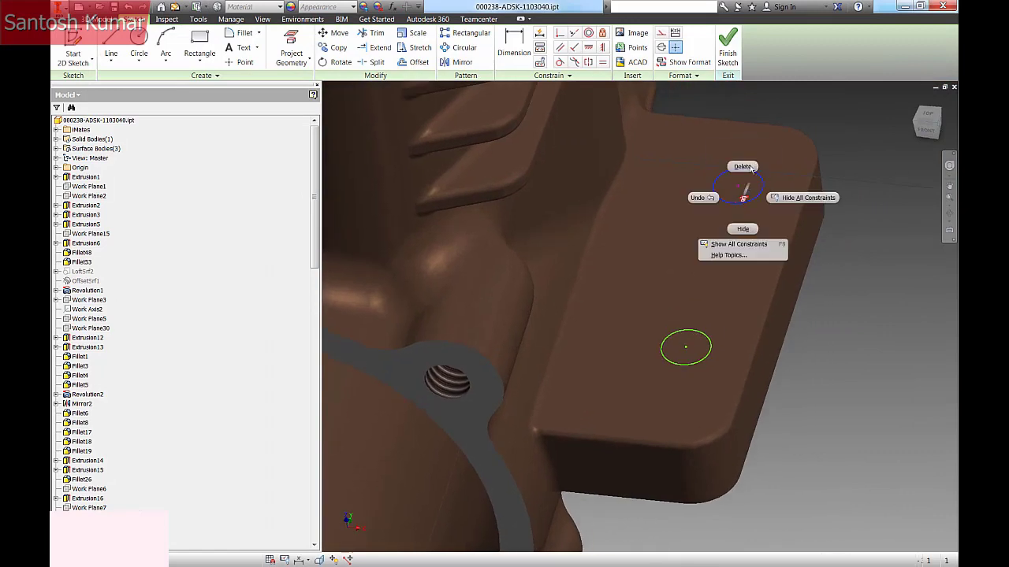
left_click(741, 167)
key("F6")
- Apply Fix constraints to the rear mounting-hole circle on each side flange
left_click(602, 33)
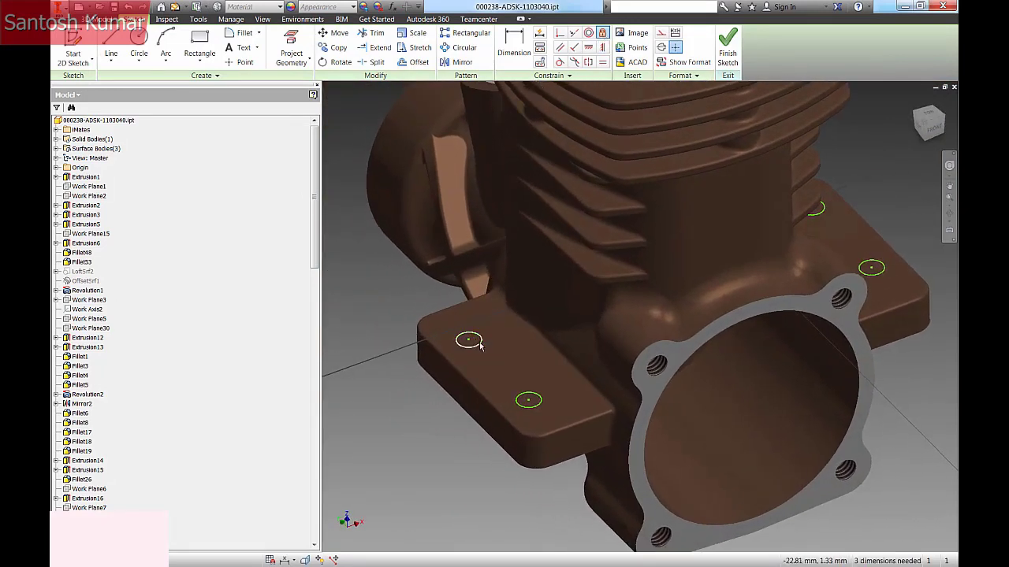
left_click(480, 345)
middle_click_drag(851, 223, 811, 230, "shift")
key("d")
middle_click_drag(741, 232, 775, 194, "shift")
scroll(774, 194, "down", 1)
- Draw a construction line joining the centres of the two mounting-hole circles on the first side flange
left_click(112, 44)
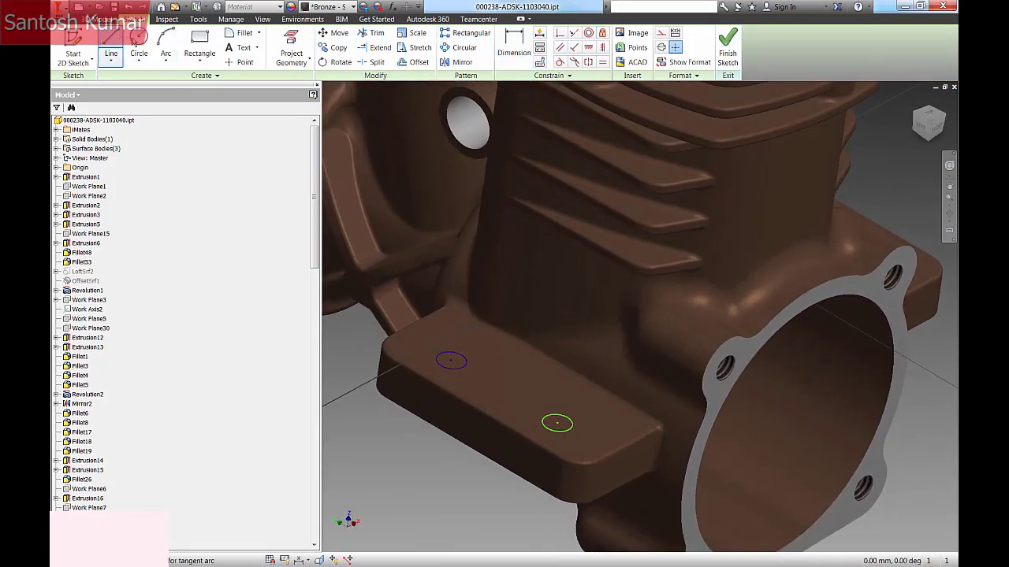
left_click(661, 33)
scroll(510, 403, "down", 3)
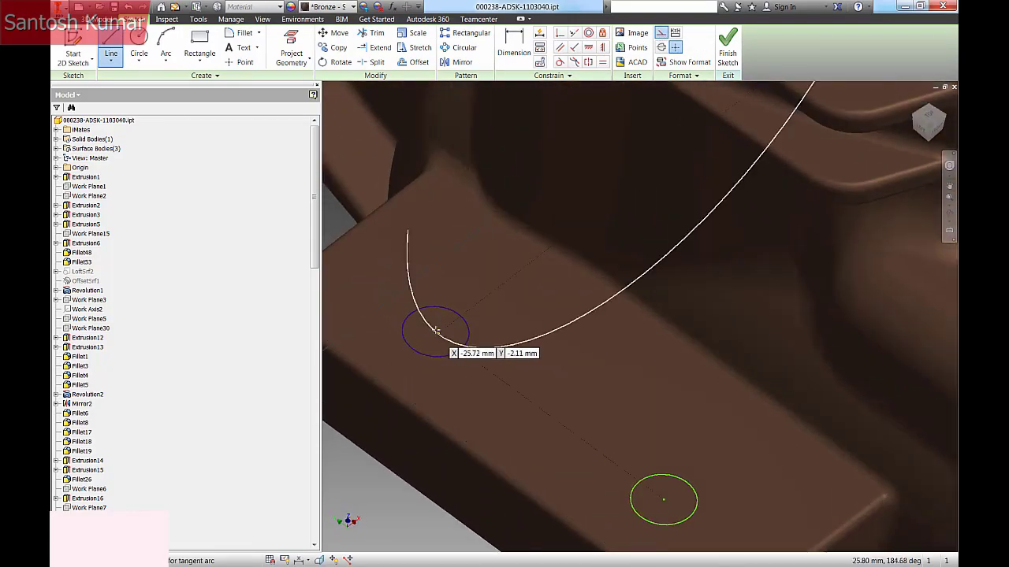
left_click(436, 331)
scroll(678, 504, "down", 5)
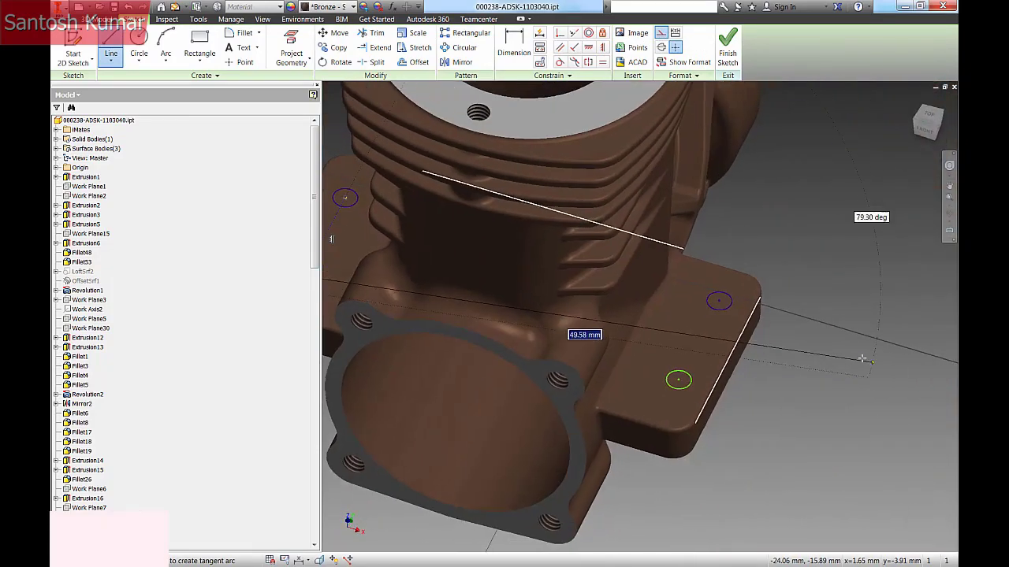
right_click(865, 359)
left_click(793, 432)
middle_click_drag(769, 290, 745, 281, "shift")
right_click(769, 253)
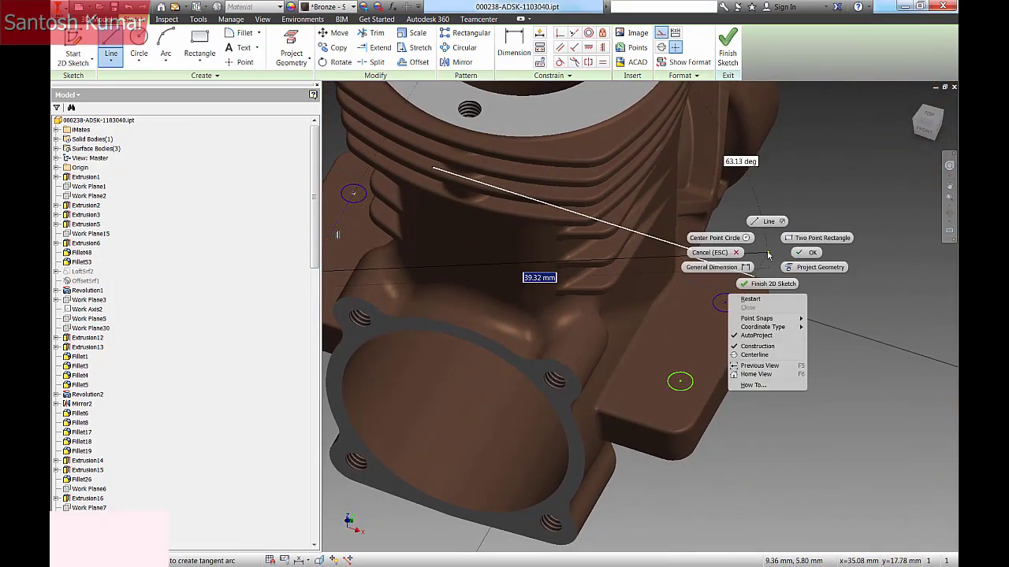
left_click(761, 300)
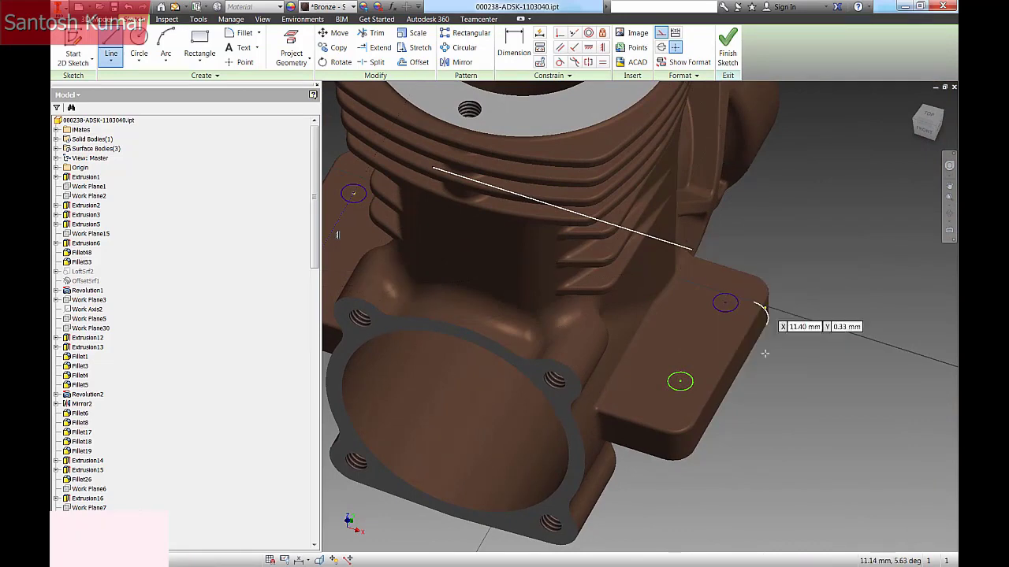
- Draw a construction line between the two mounting-hole centres on the opposite side flange
scroll(701, 344, "down", 3)
left_click(653, 403)
left_click(744, 270)
key("F6")
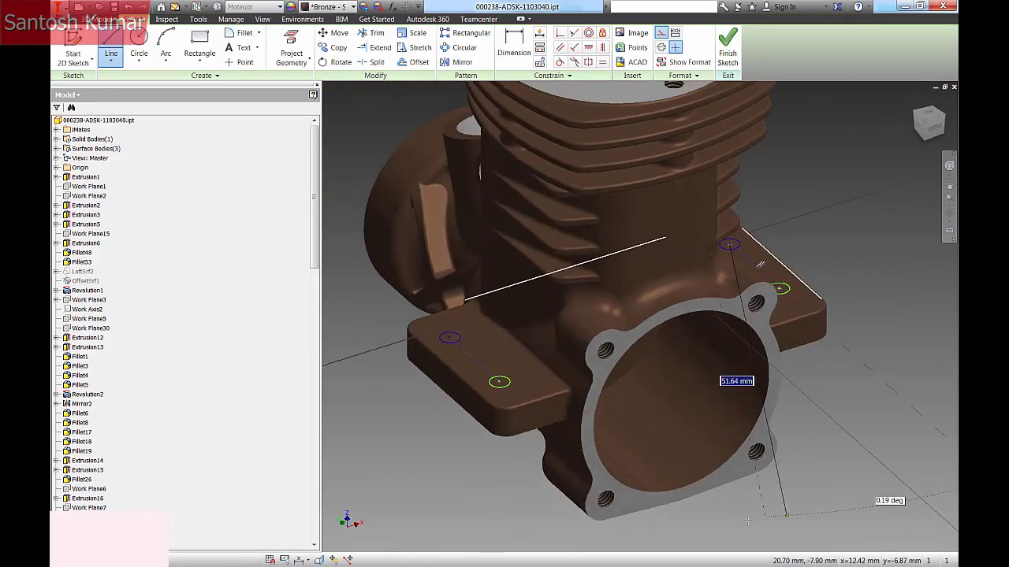
key("Escape")
- Dimension the construction line between the first flange's mounting holes to 12 mm
left_click(513, 44)
scroll(527, 342, "down", 3)
left_click(528, 405)
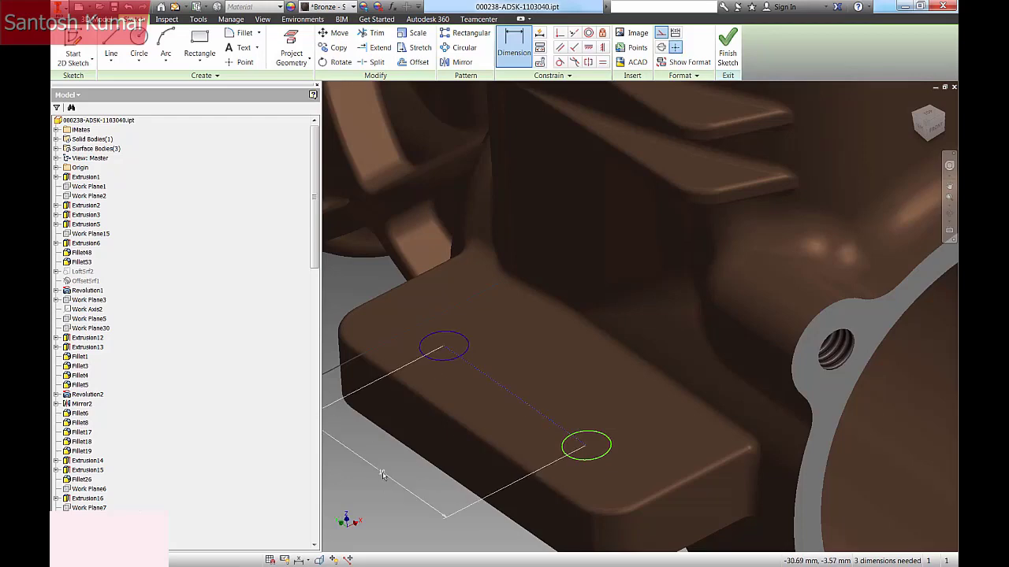
left_click(384, 477)
type("12")
key("Return")
- Dimension the opposite flange's mounting-hole spacing to 12 mm and return to the finished engine case
middle_click_drag(867, 387, 659, 370, "shift")
left_click(659, 291)
left_click(767, 379)
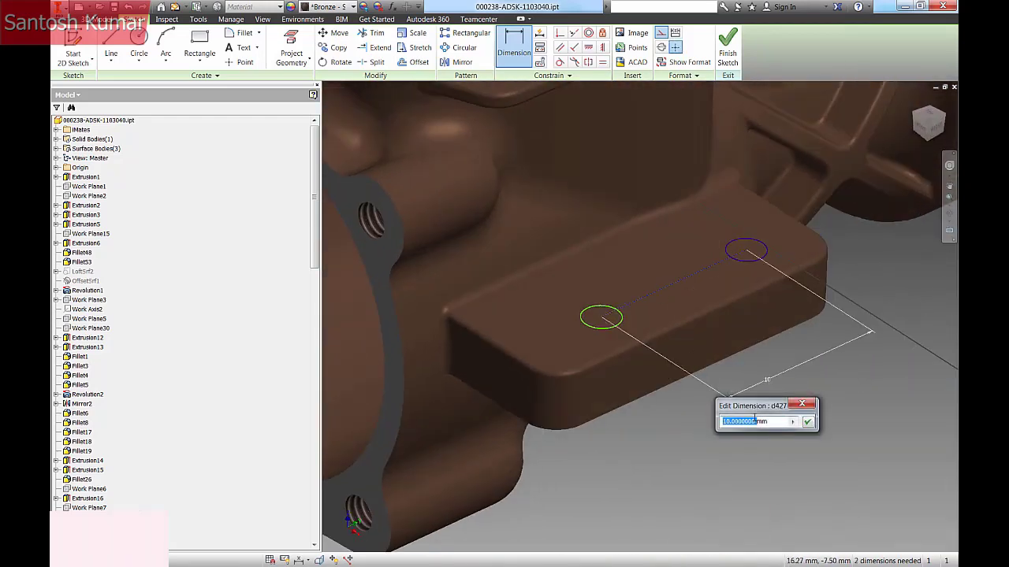
type("12")
key("Return")
key("F5")
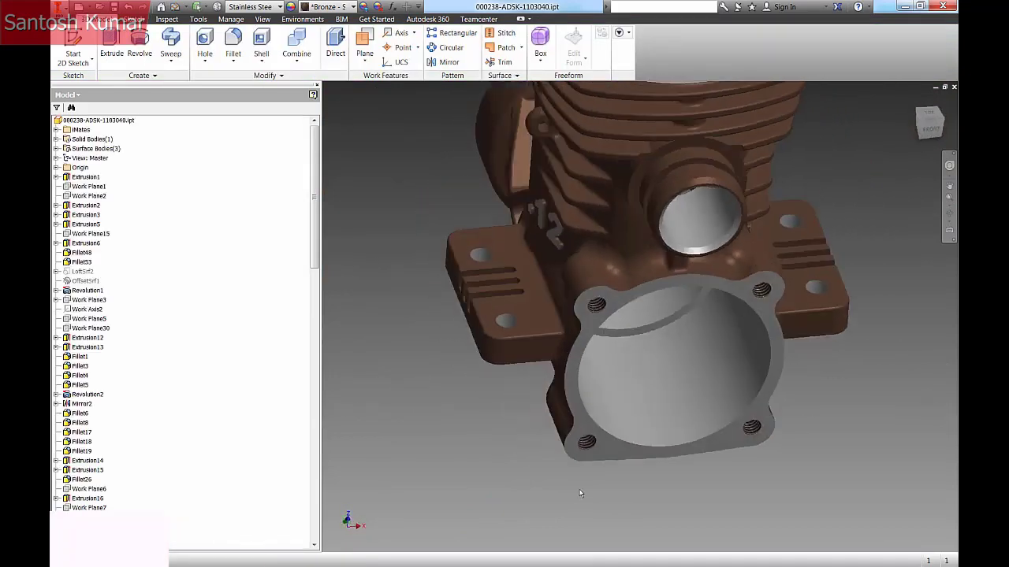
- Save the engine case to Teamcenter as new revision B and close the part
left_click(478, 19)
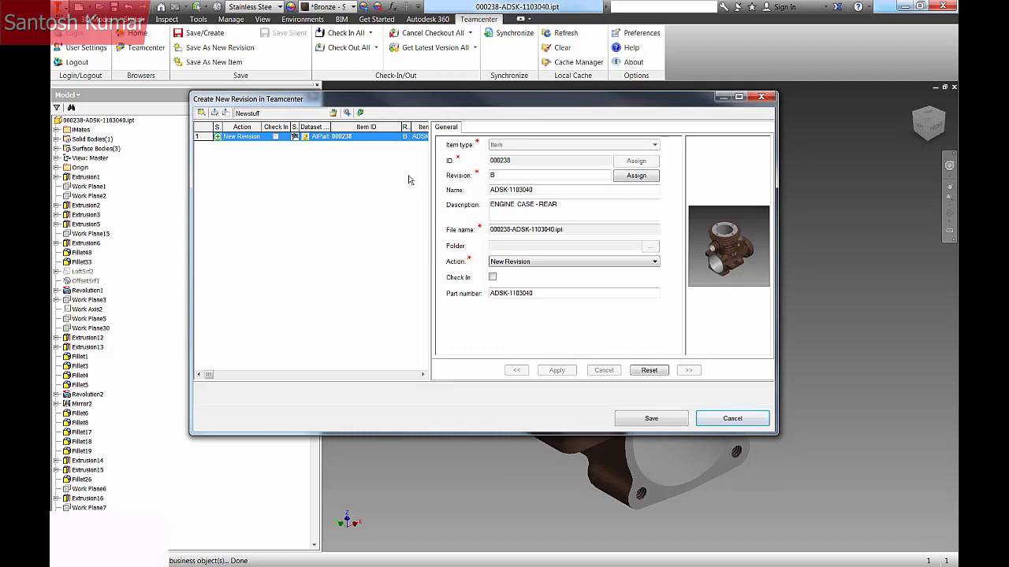
left_click(643, 418)
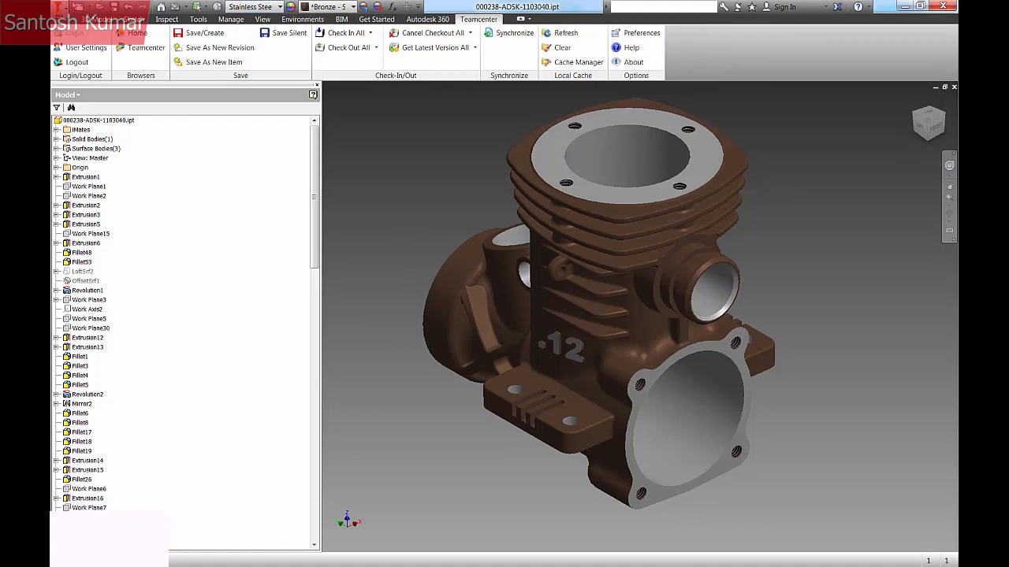
left_click(63, 10)
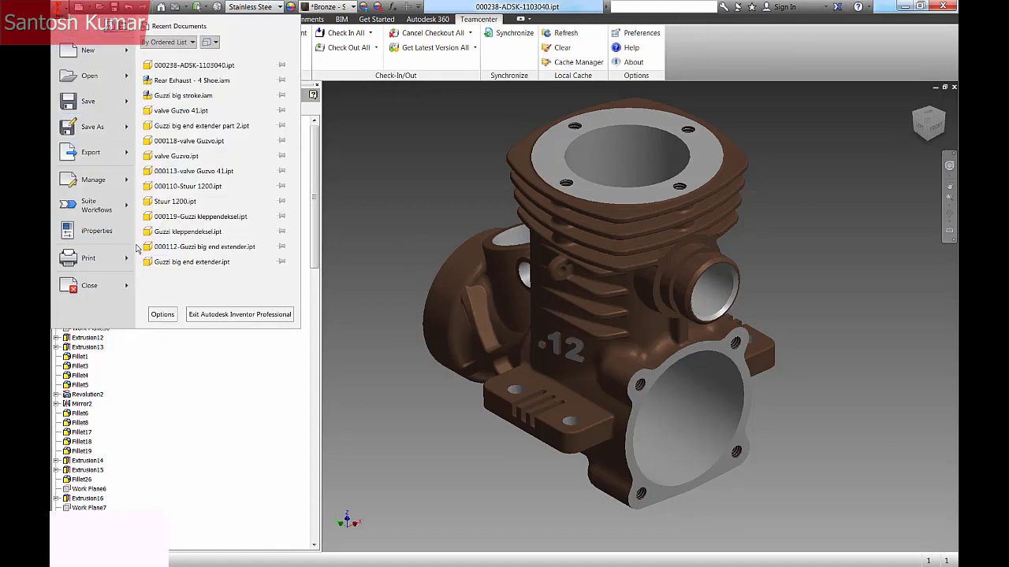
mouse_move(126, 290)
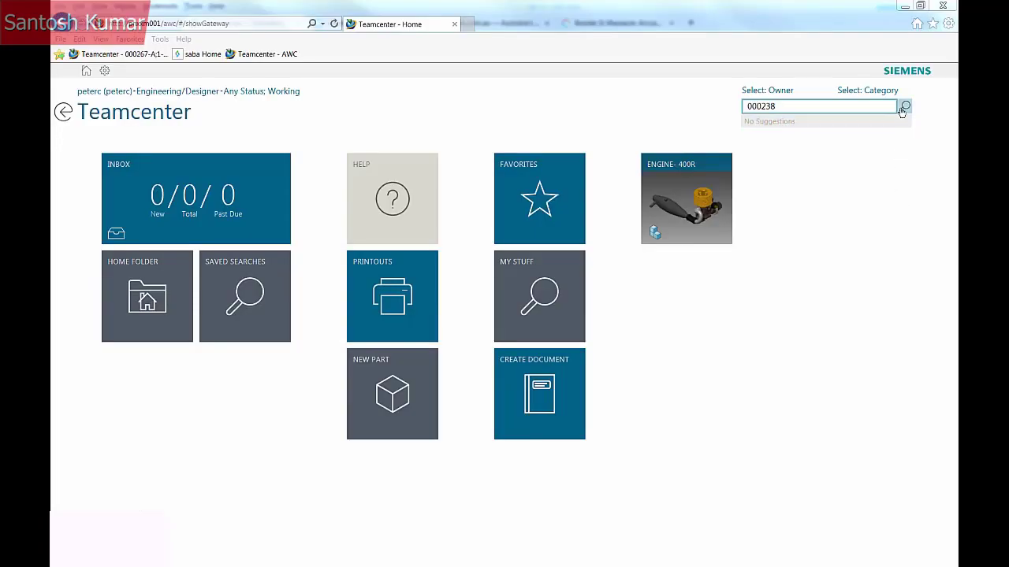
- Switch to Teamcenter, search for item 000238, set the revision rule to Latest Working and search again
left_click(904, 108)
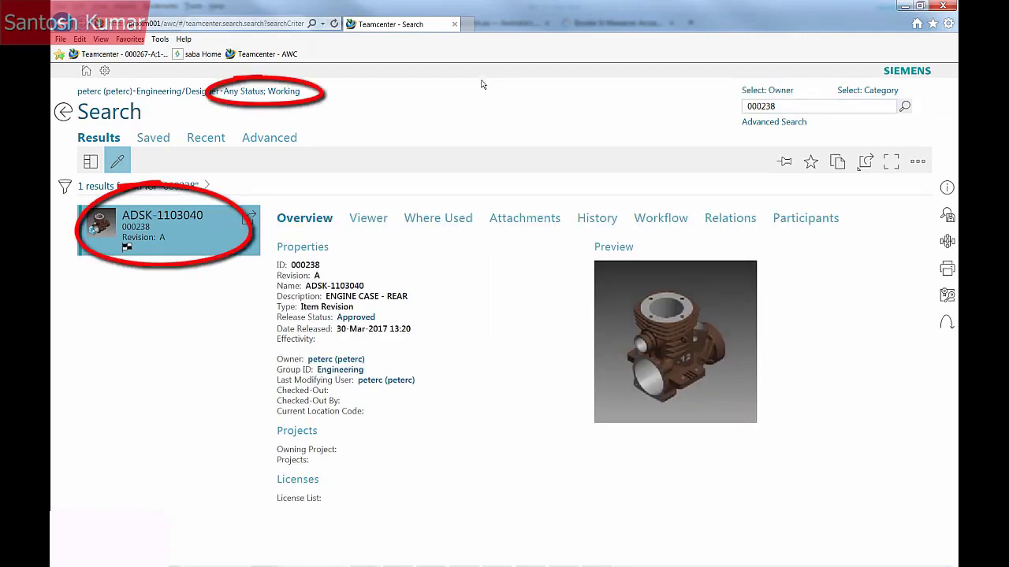
left_click(286, 94)
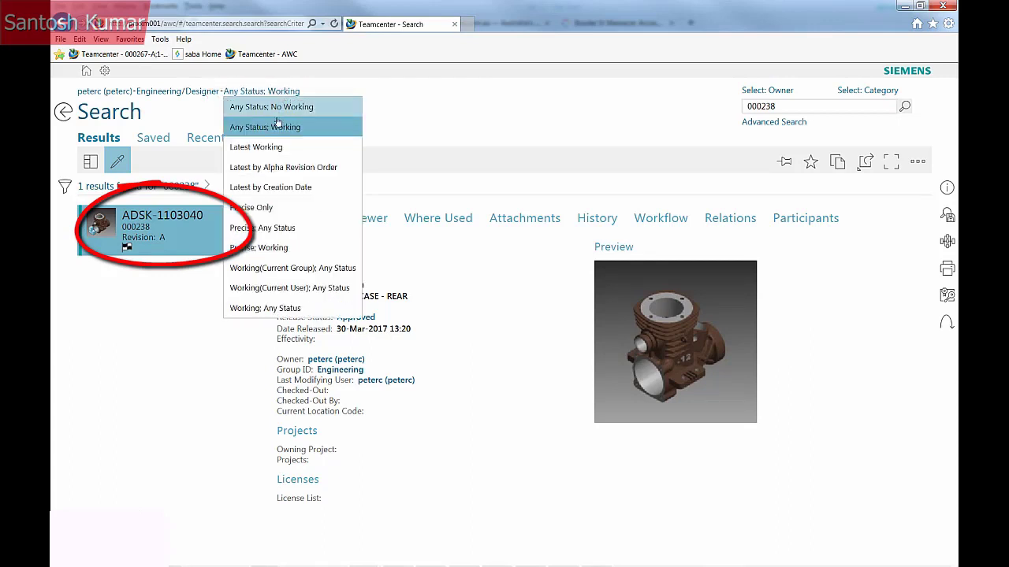
left_click(272, 148)
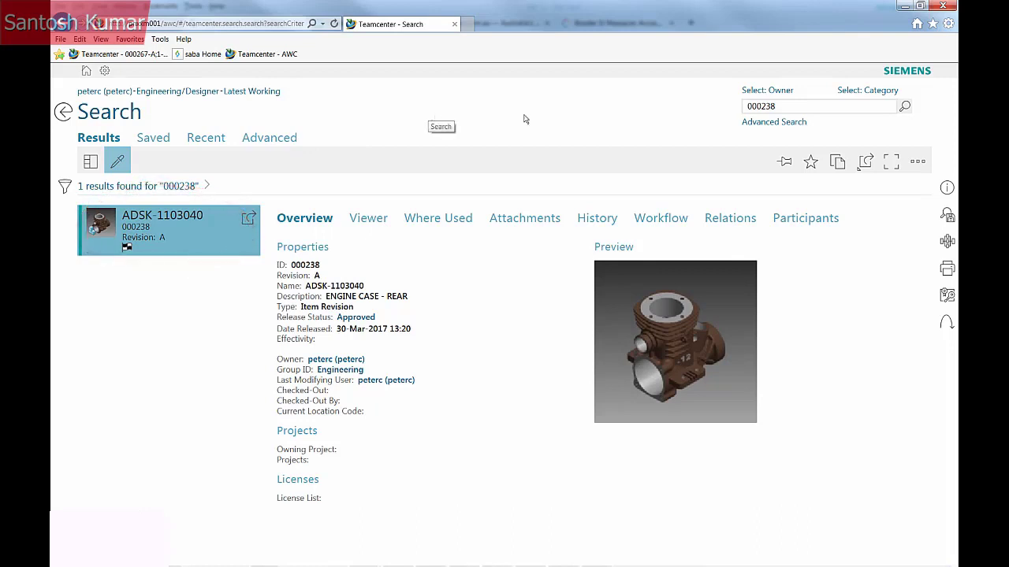
left_click(905, 107)
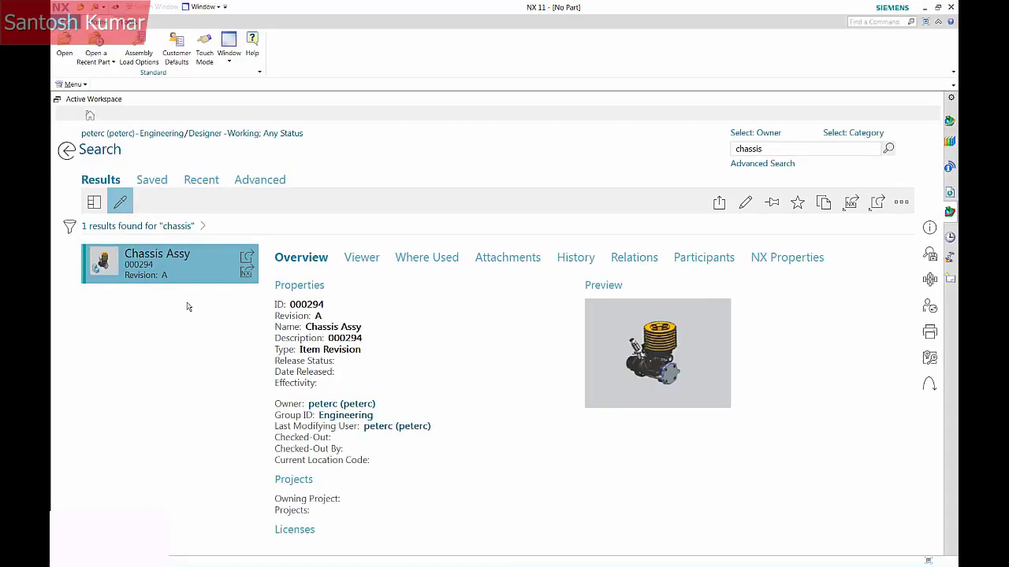
- Open the Chassis Assy in NX and examine how the Mount's holes line up with the engine case's mounting holes
left_click(247, 272)
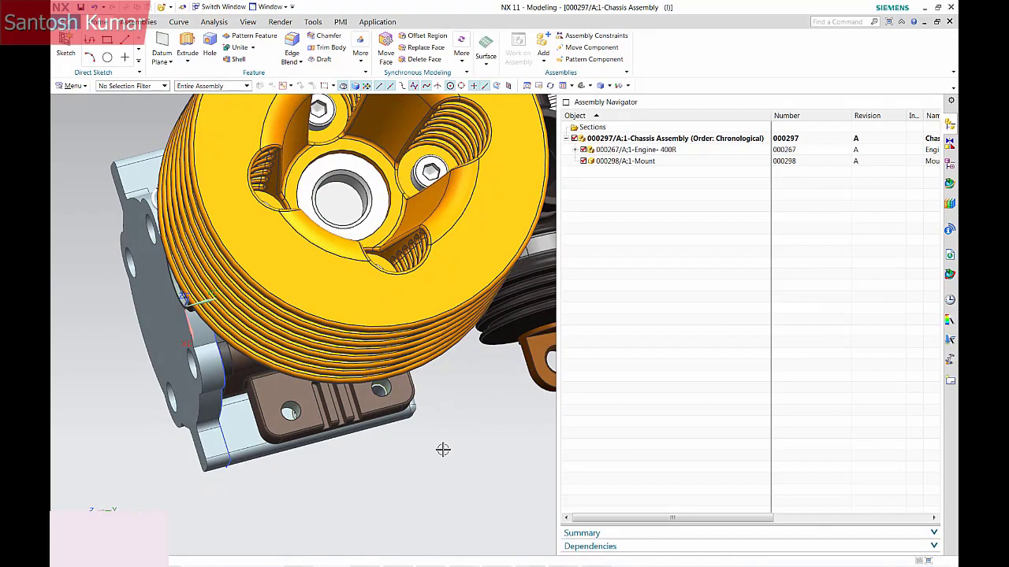
middle_click_drag(443, 450, 574, 152)
left_click(575, 150)
left_click(575, 150)
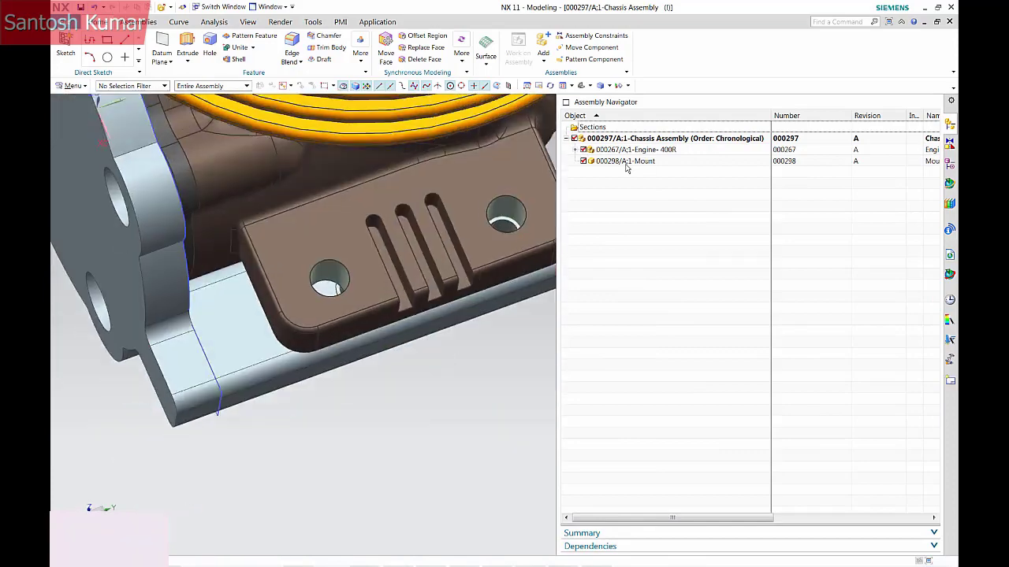
- Make the Mount the work part, dismiss the read-only notice and open the Mount in its own window
double_click(625, 161)
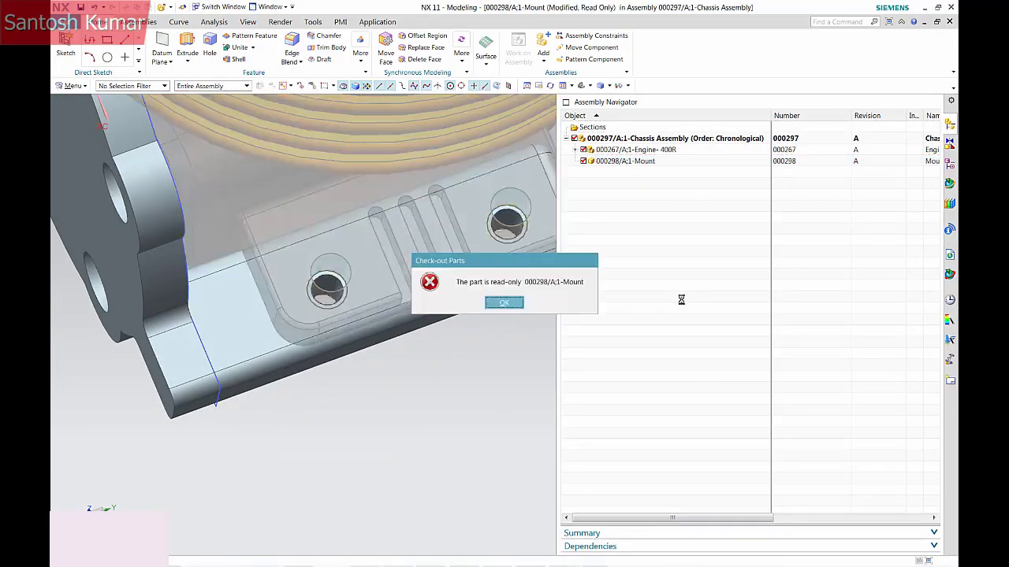
left_click(504, 302)
left_click(513, 310)
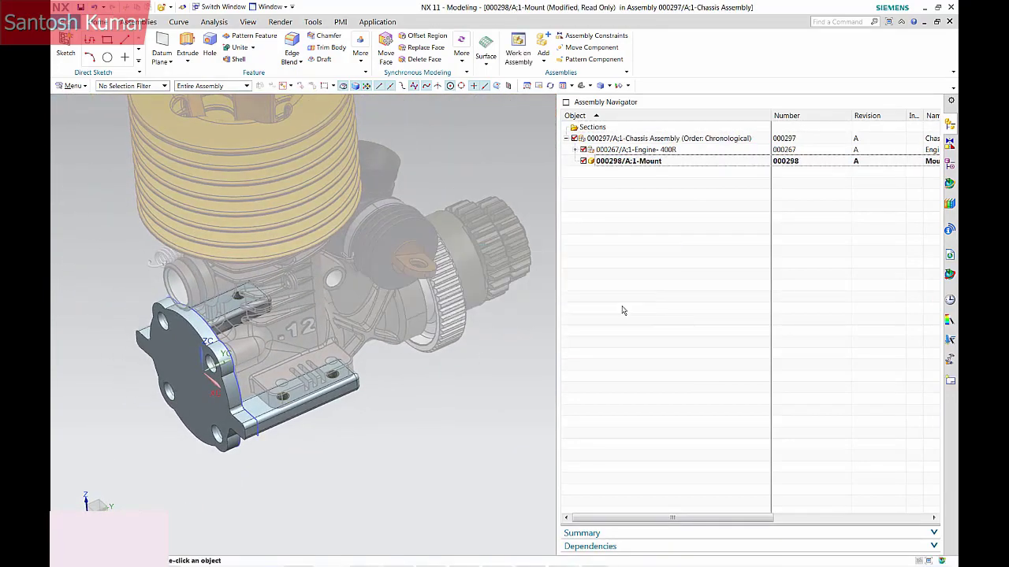
right_click(623, 160)
left_click(641, 201)
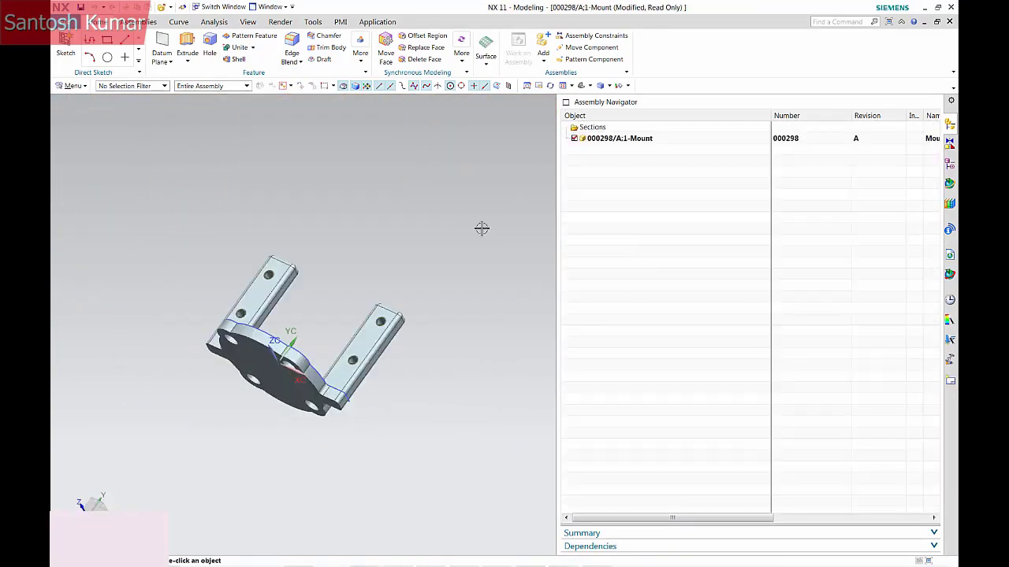
- Save the Mount work part as new revision B, with all dependent files saved along
left_click(69, 21)
mouse_move(74, 113)
left_click(229, 100)
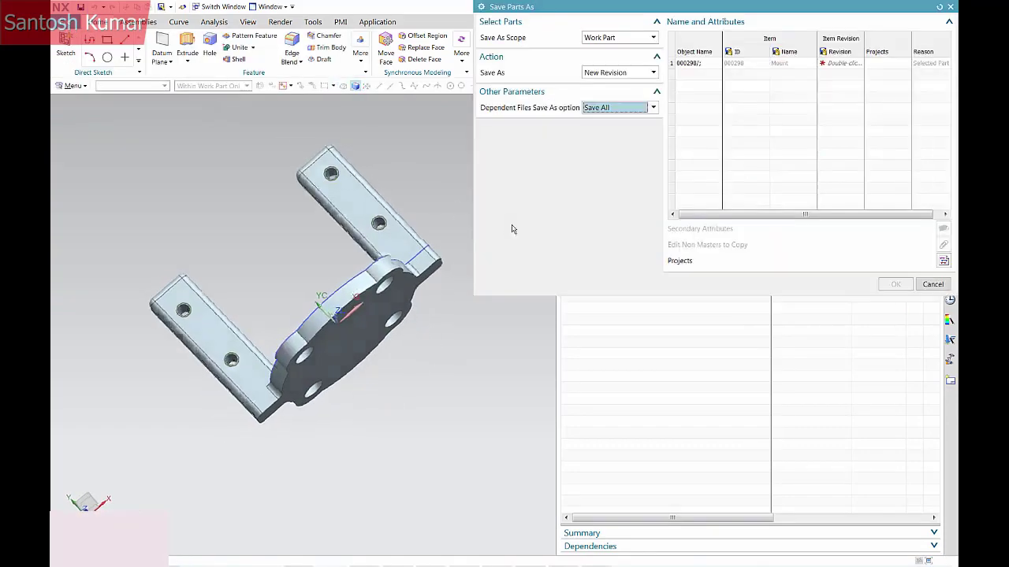
double_click(841, 63)
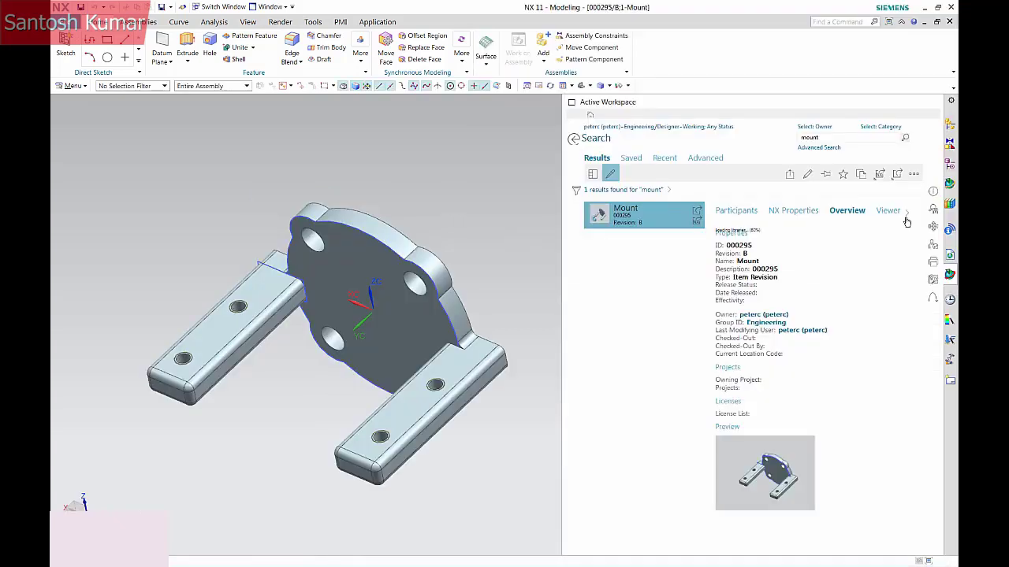
- Show the attachments of Mount revision B and open its drawing 000295-B-dwg1
left_click(907, 216)
left_click(907, 216)
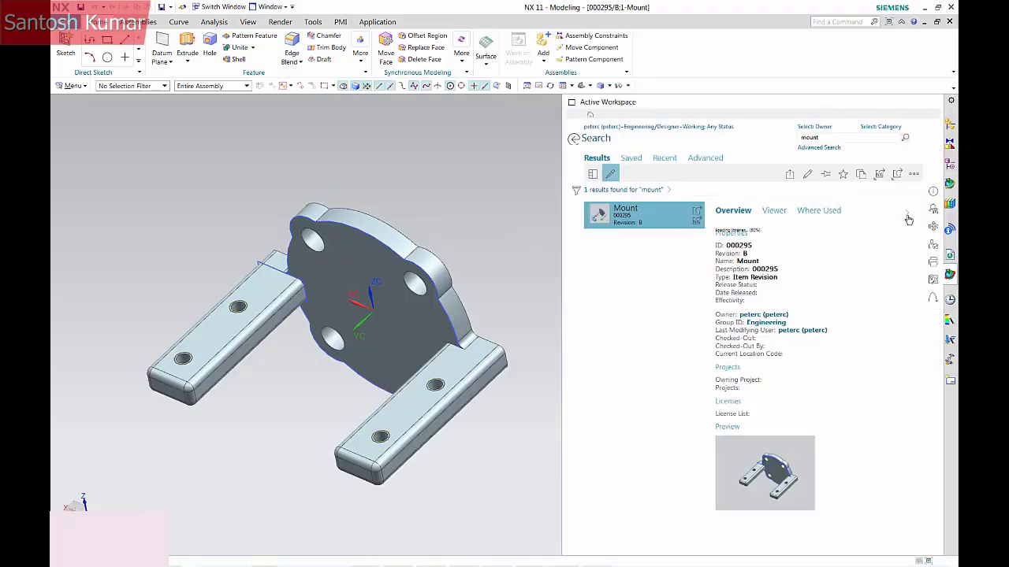
left_click(907, 216)
left_click(830, 211)
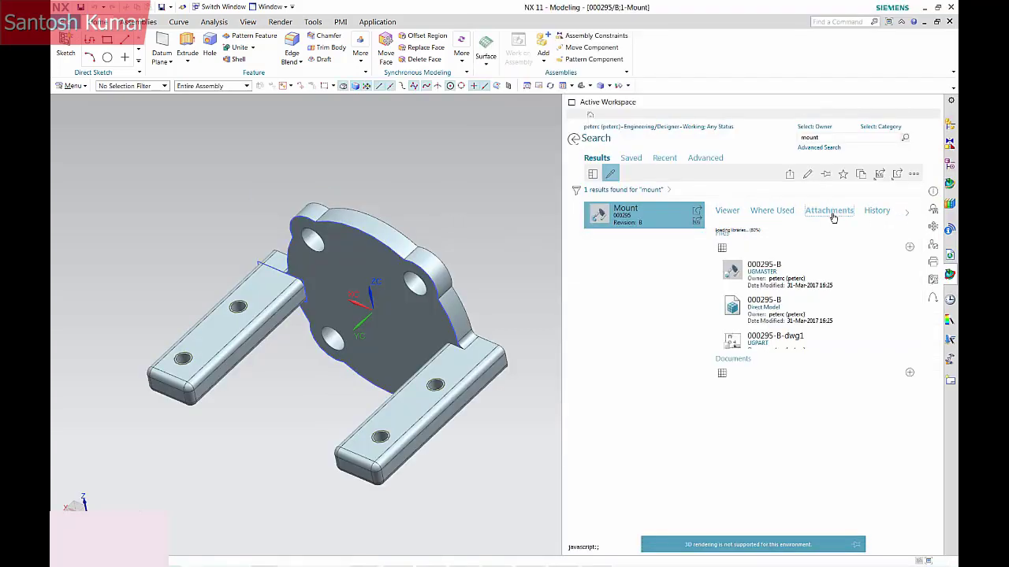
left_click(840, 346)
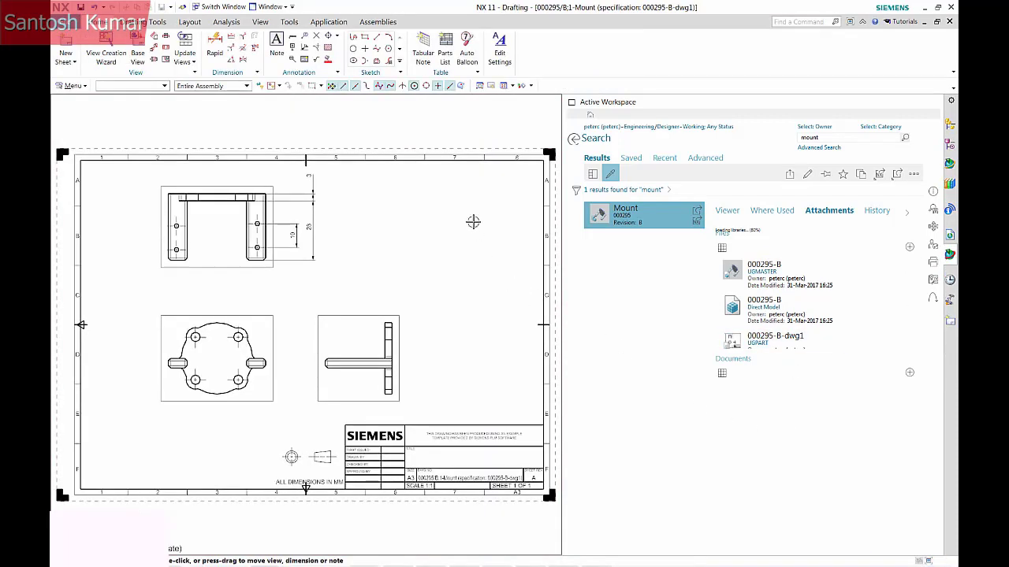
- Update the Mount drawing sheet so its views and dimensions match the revised model
scroll(471, 214, "up", 1)
scroll(465, 204, "up", 2)
right_click(455, 189)
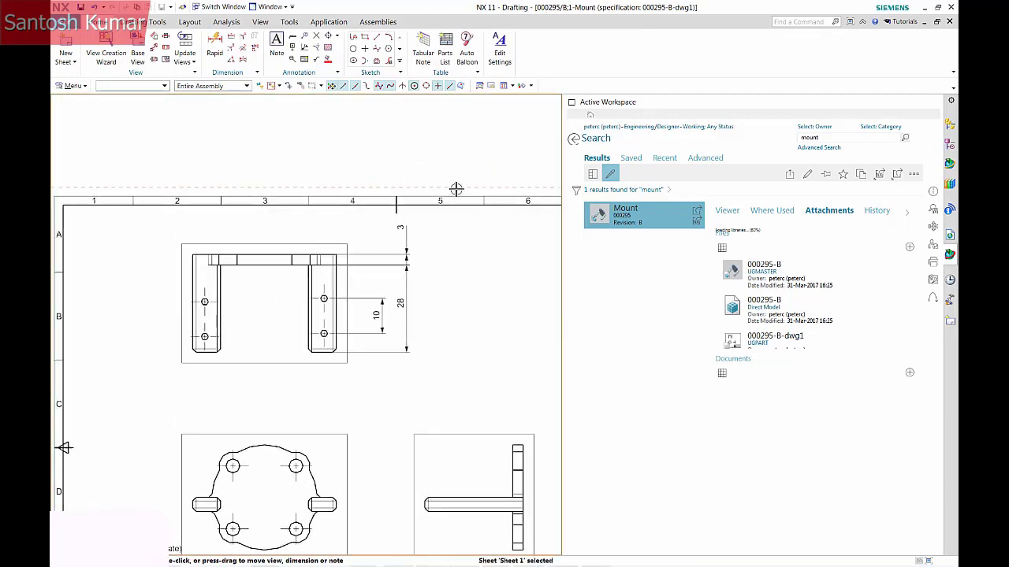
left_click(477, 197)
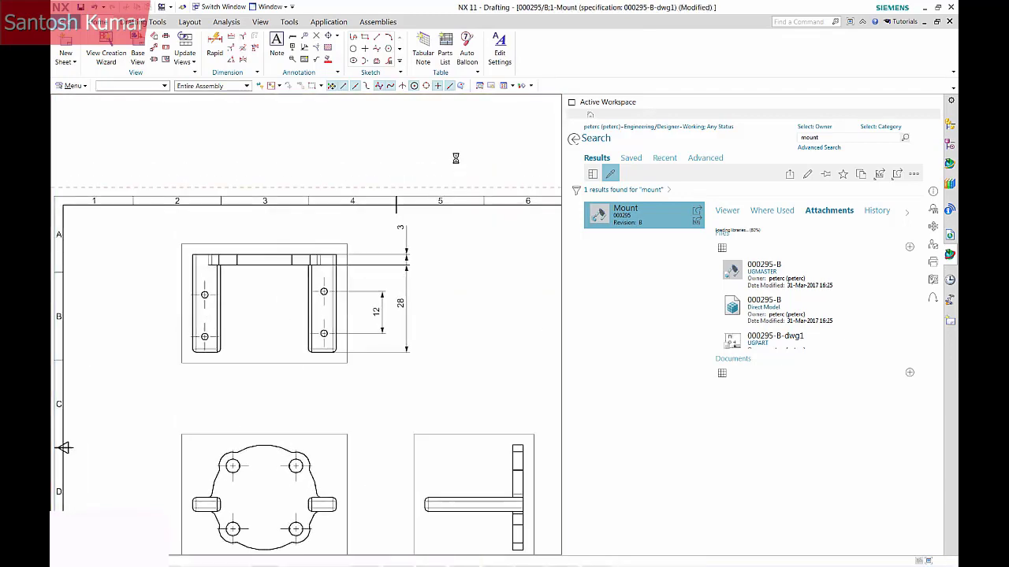
key("ctrl+f")
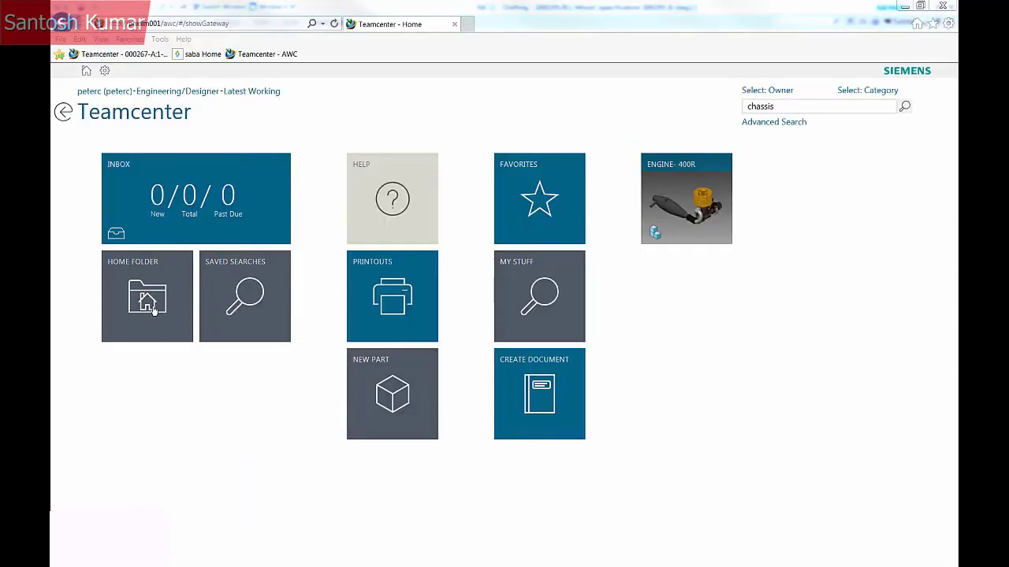
- In Teamcenter, open 000295-Mount from the Newstuff folder and show the attachments of its revision B
left_click(153, 309)
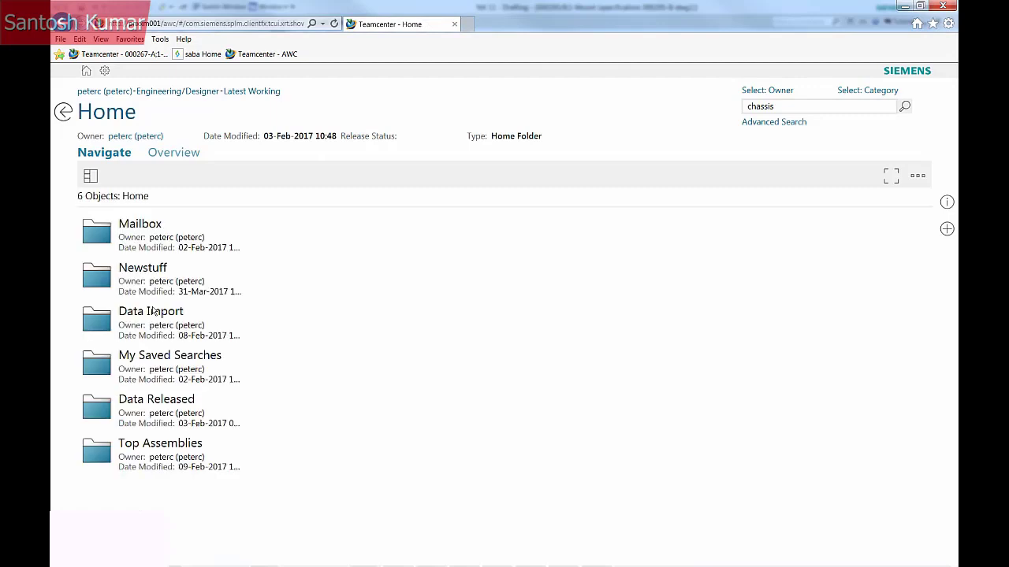
left_click(243, 292)
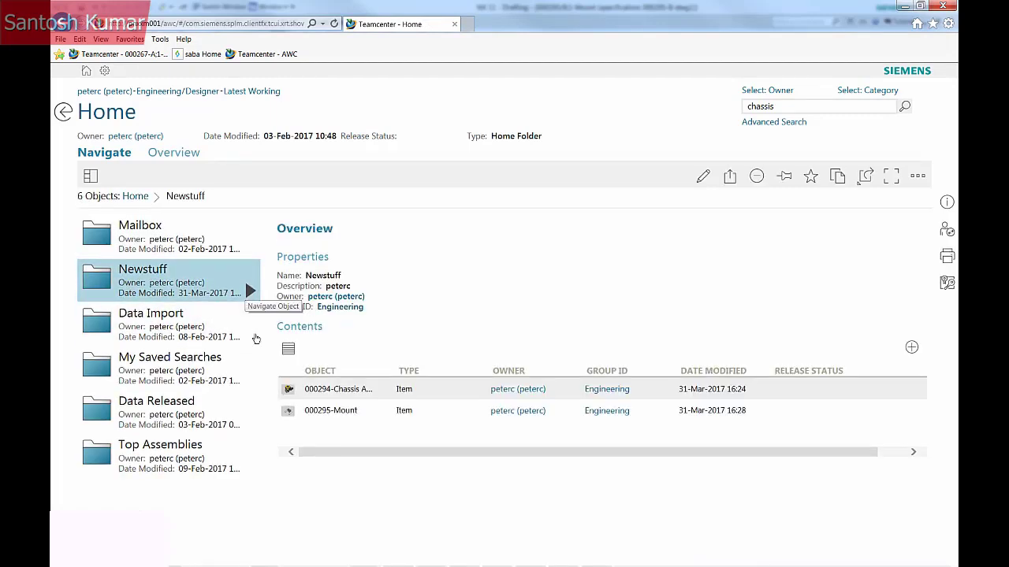
left_click(372, 413)
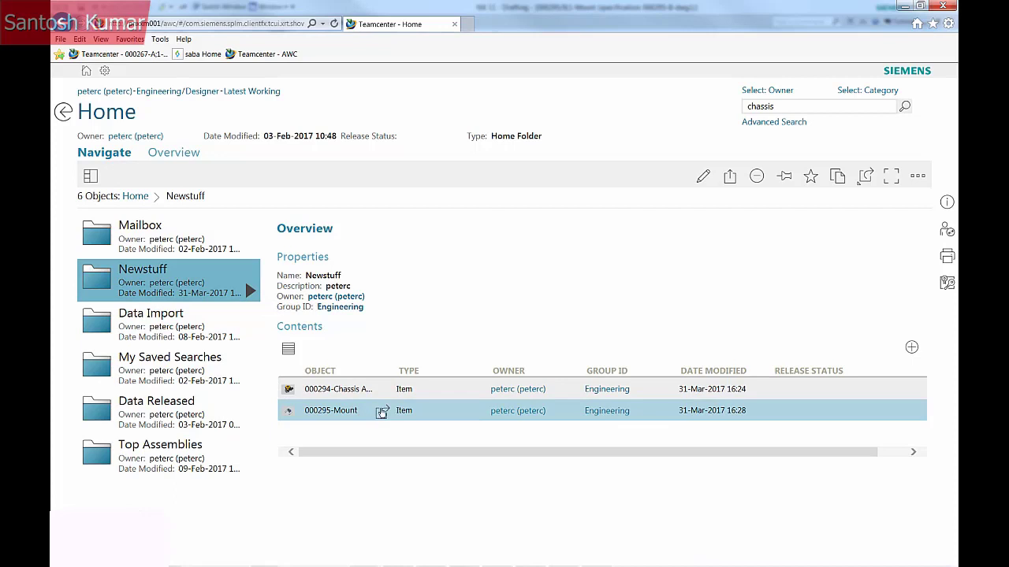
left_click(381, 412)
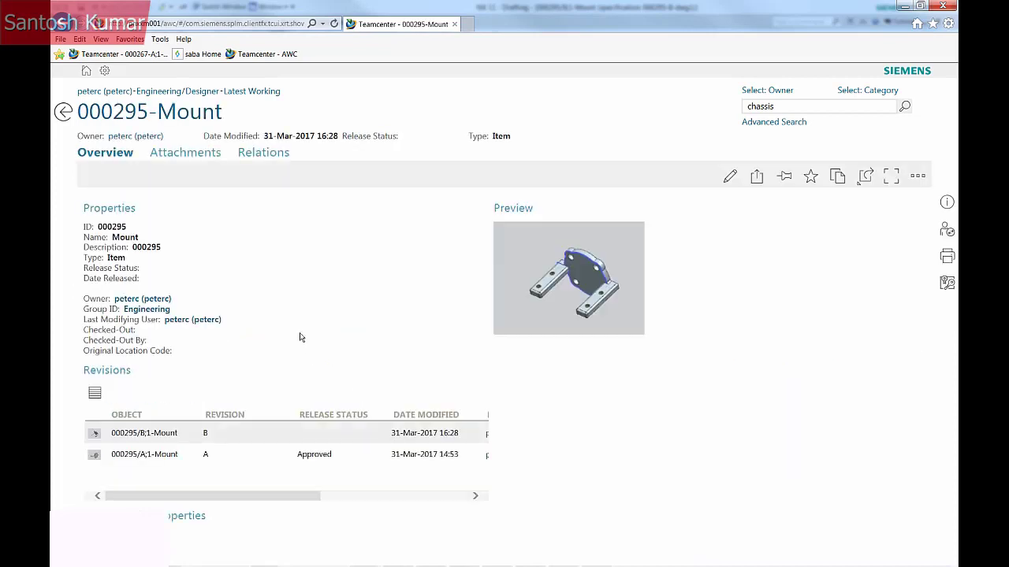
left_click(192, 438)
left_click(191, 438)
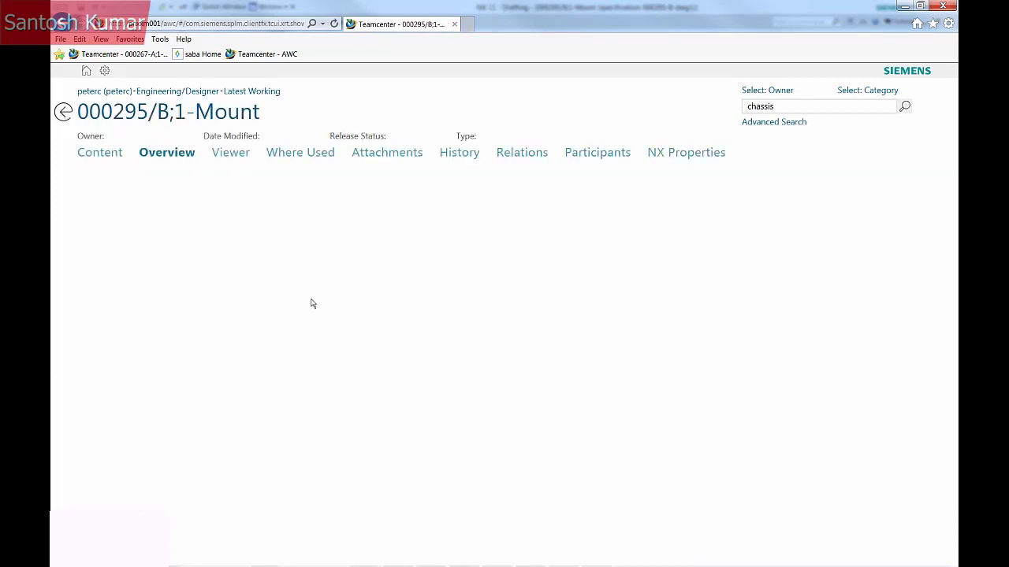
left_click(384, 157)
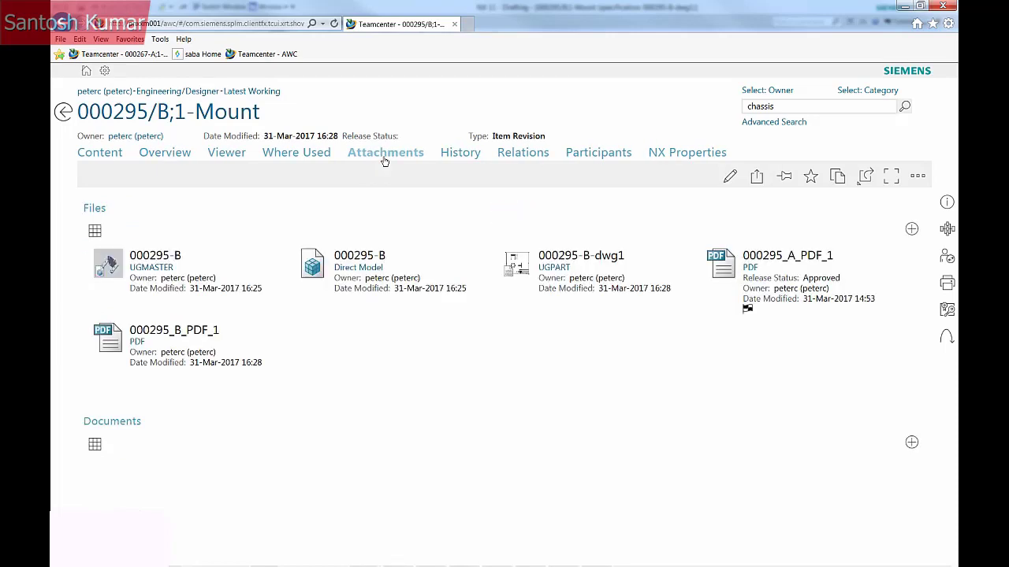
- View the approved drawing 000295_A_PDF_1, check its hole-spacing dimension and return to the revision B attachments
left_click(861, 279)
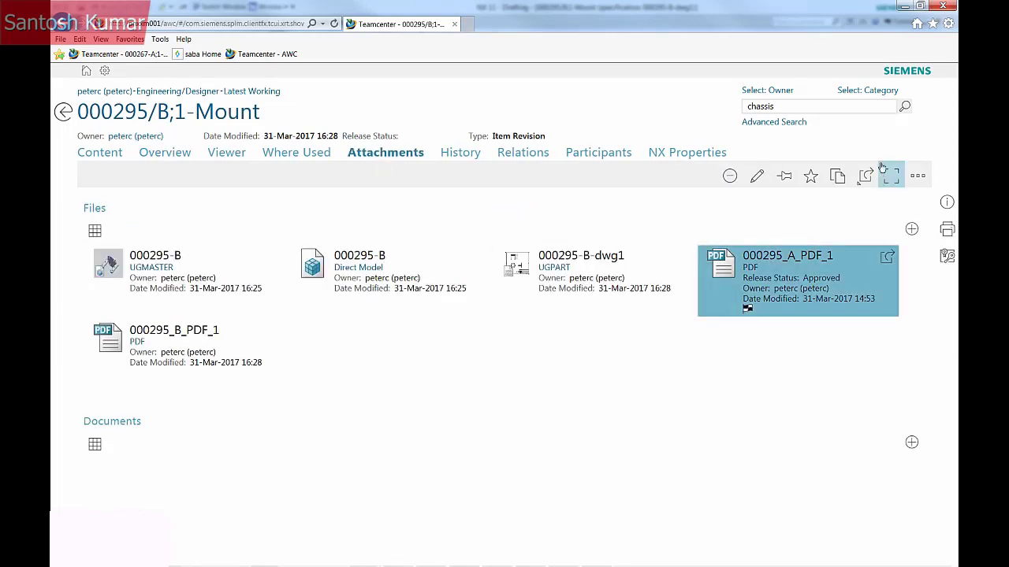
left_click(866, 179)
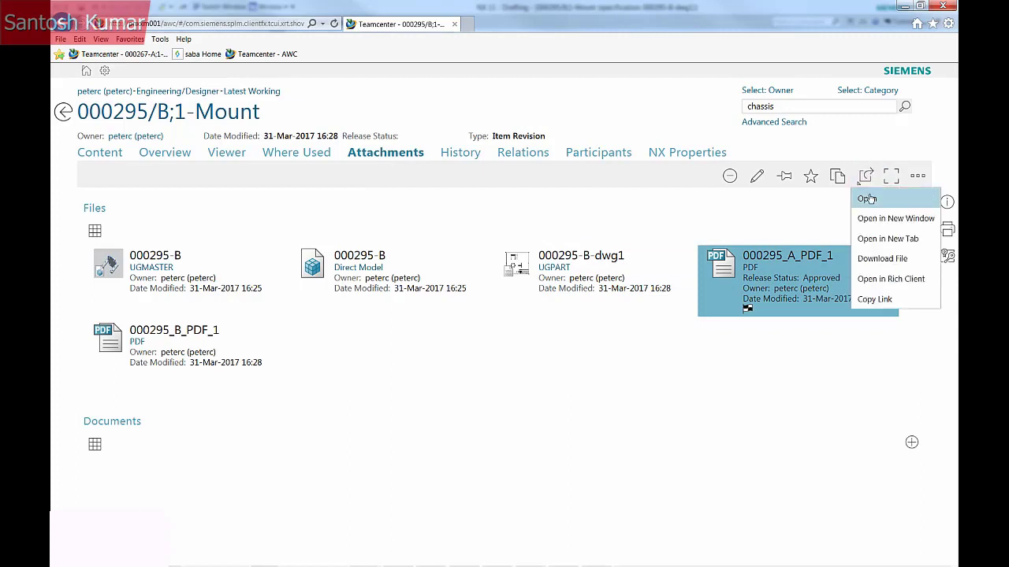
left_click(866, 198)
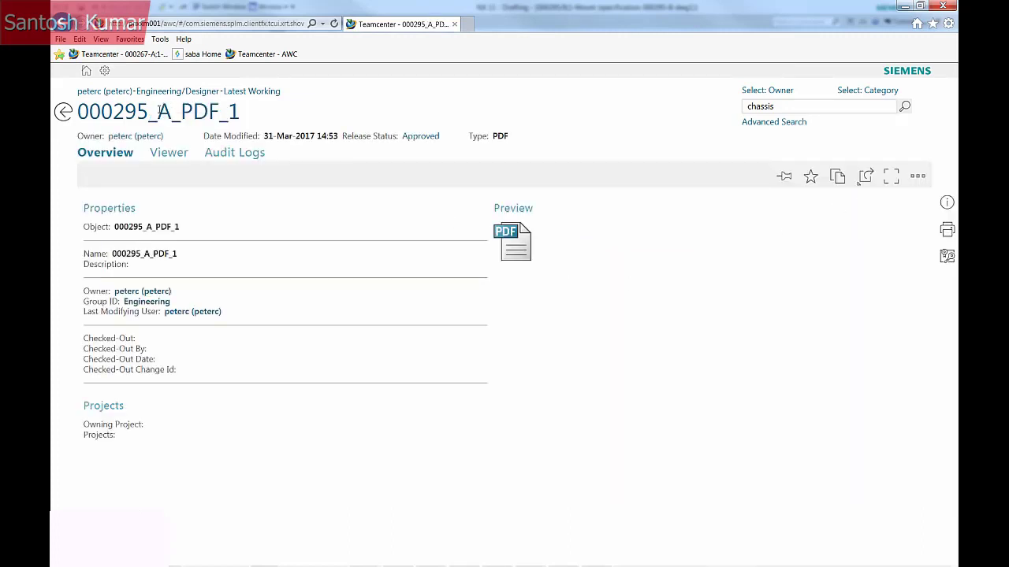
left_click(163, 154)
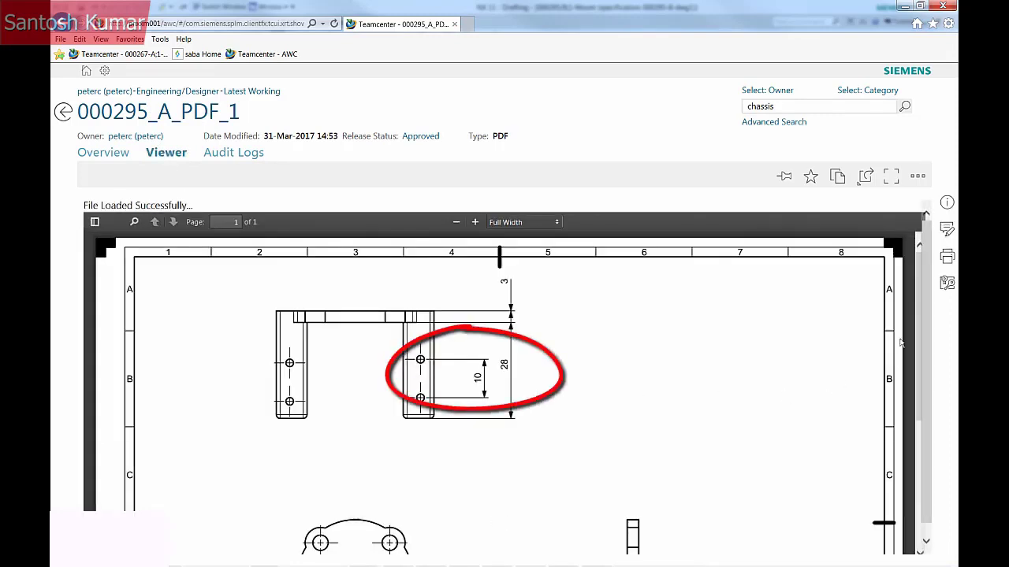
mouse_move(921, 290)
left_mouse_down()
mouse_move(920, 311)
mouse_move(921, 289)
left_mouse_up()
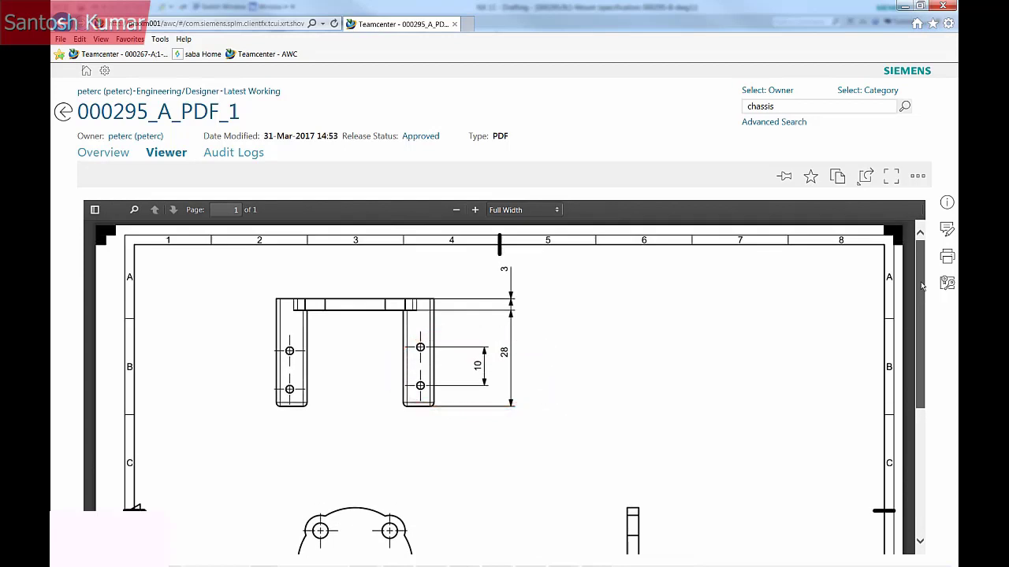
left_click(62, 111)
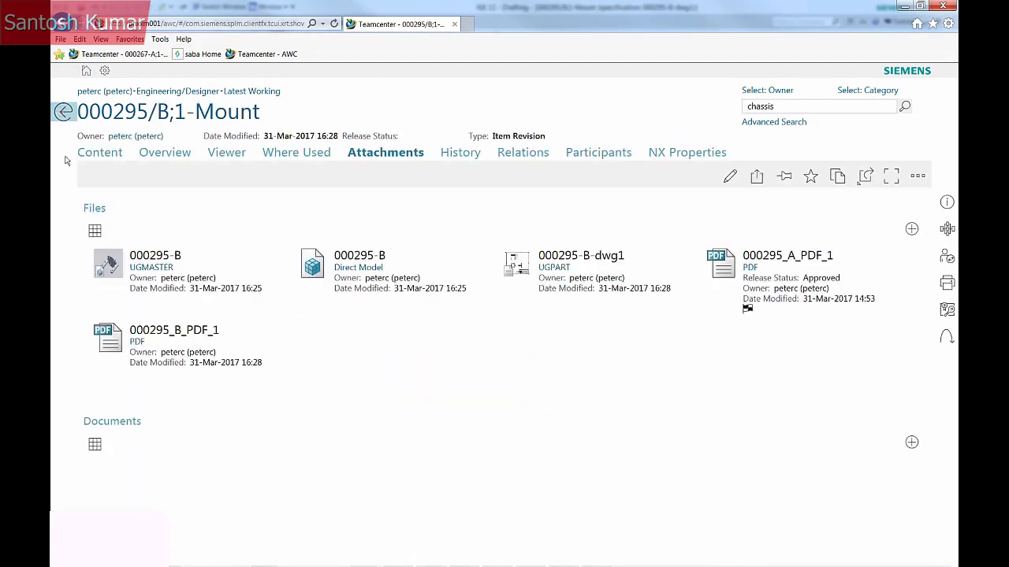
- Open the revised drawing 000295_B_PDF_1 and display it in the viewer
left_click(154, 345)
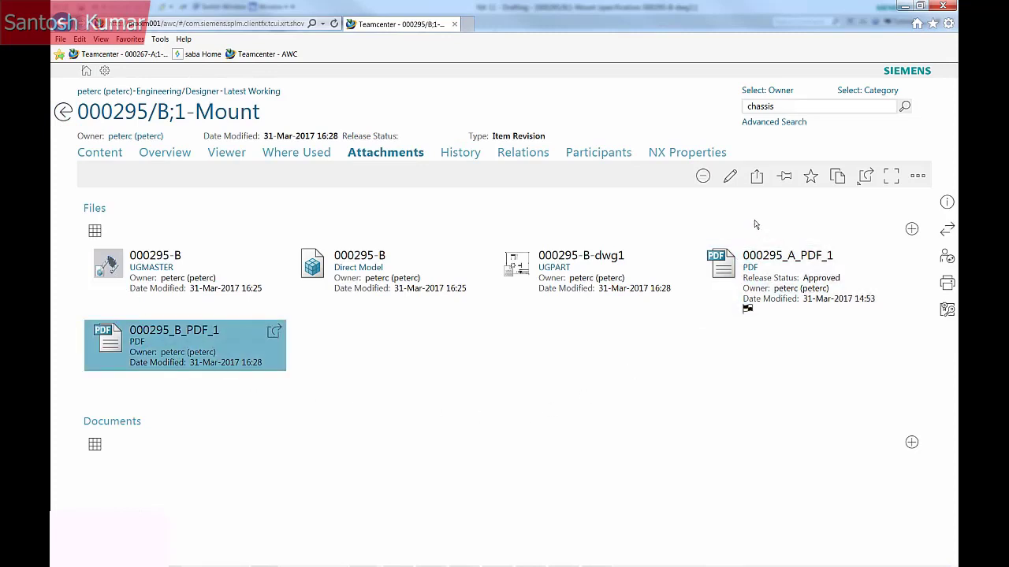
left_click(867, 178)
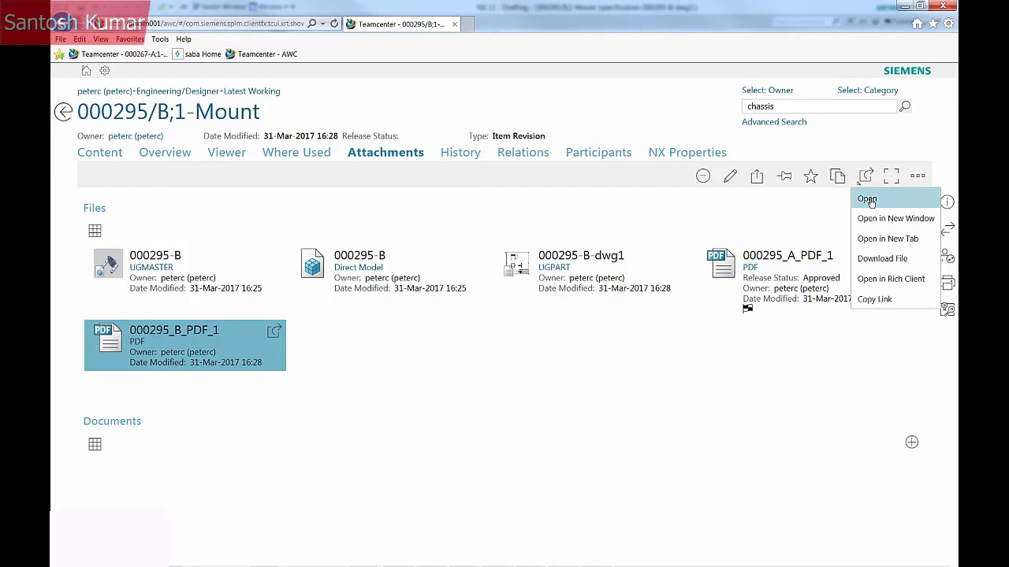
left_click(867, 200)
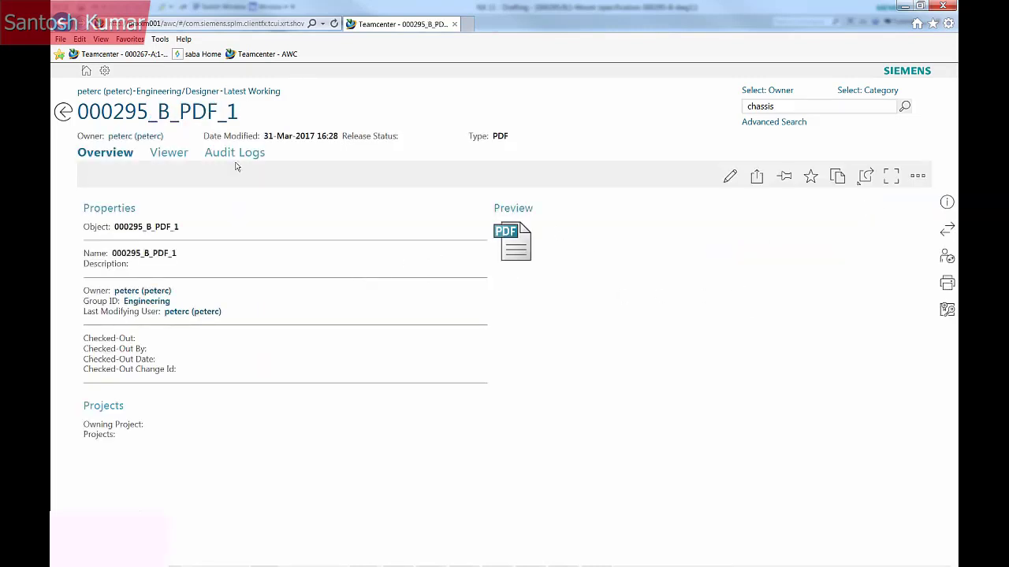
left_click(166, 153)
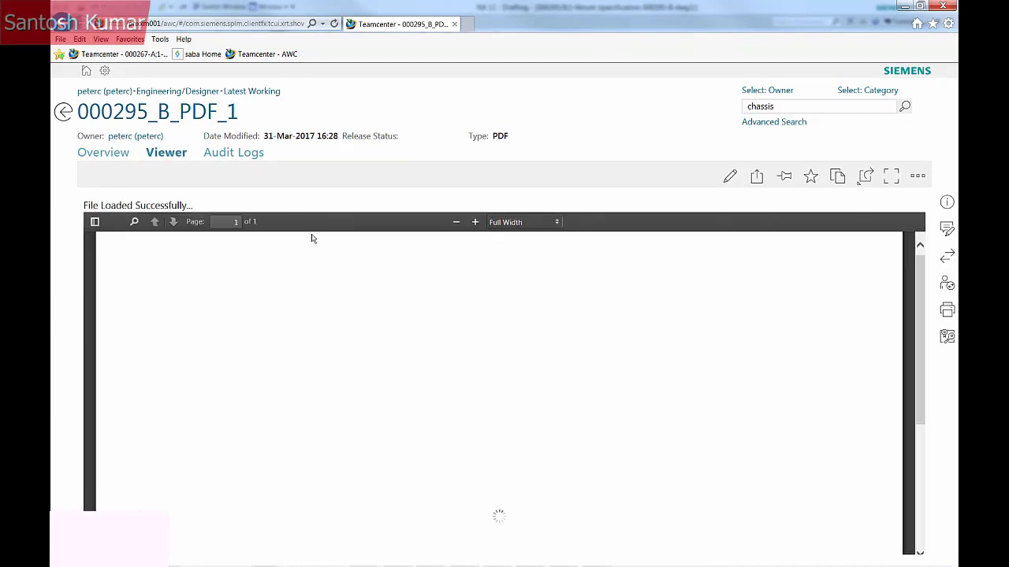